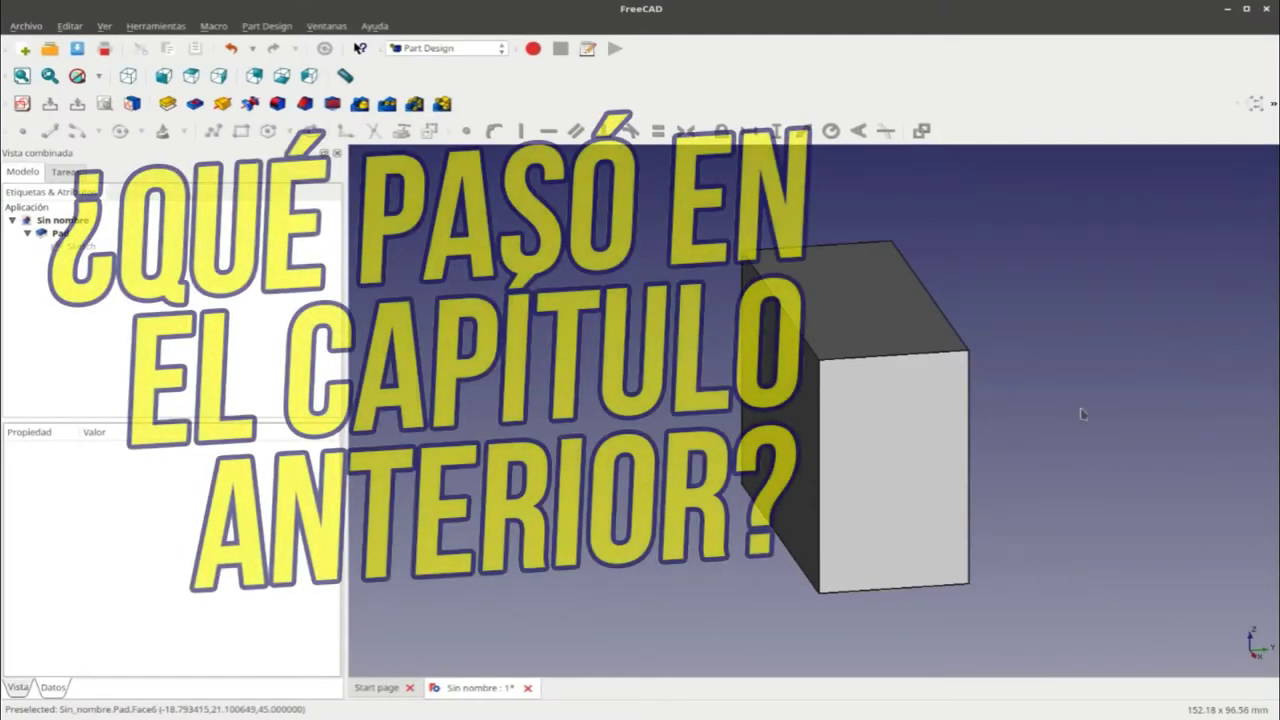
# - Make the lower diagonal's loose end point coincident with the block's bottom-right corner, then close the sketch
pyautogui.moveTo(960, 345)
pyautogui.mouseDown(button='middle')
pyautogui.moveTo(1149, 341)
pyautogui.moveTo(1019, 352)
pyautogui.moveTo(1020, 337)
pyautogui.moveTo(1106, 323)
pyautogui.moveTo(1126, 351)
pyautogui.mouseUp(button='middle')
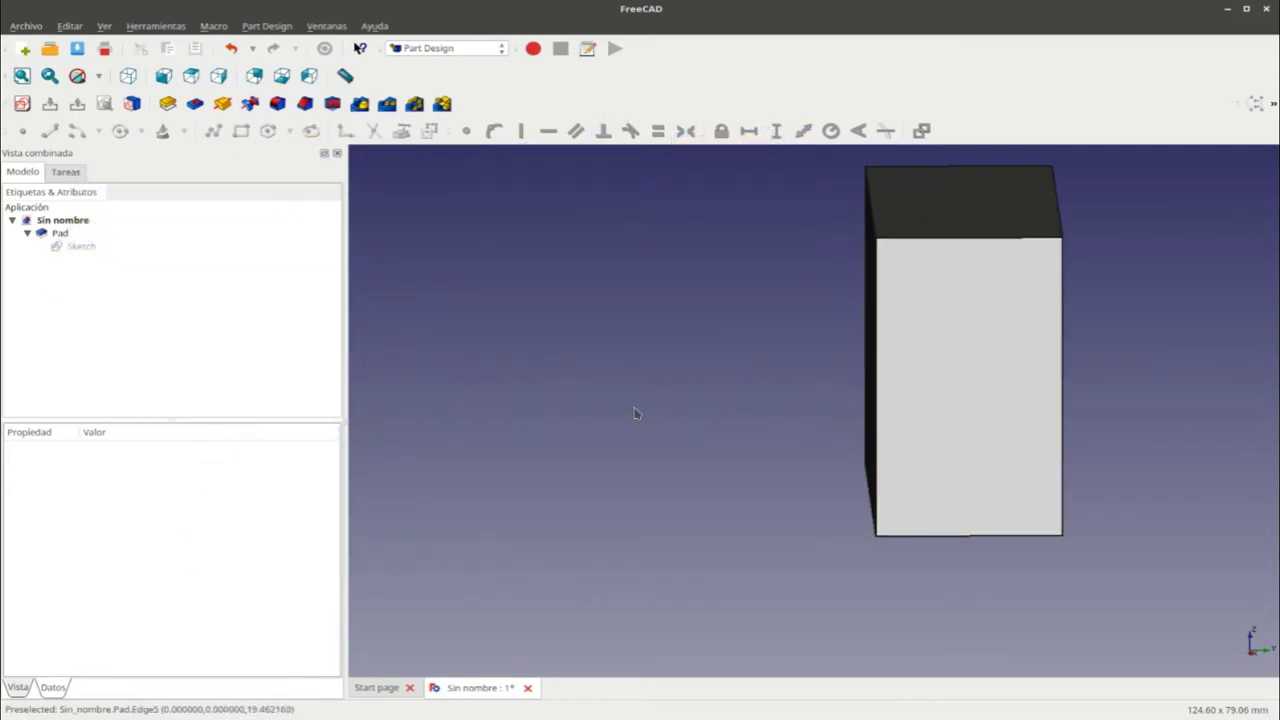
pyautogui.moveTo(634, 414); pyautogui.dragTo(683, 417, button='middle')
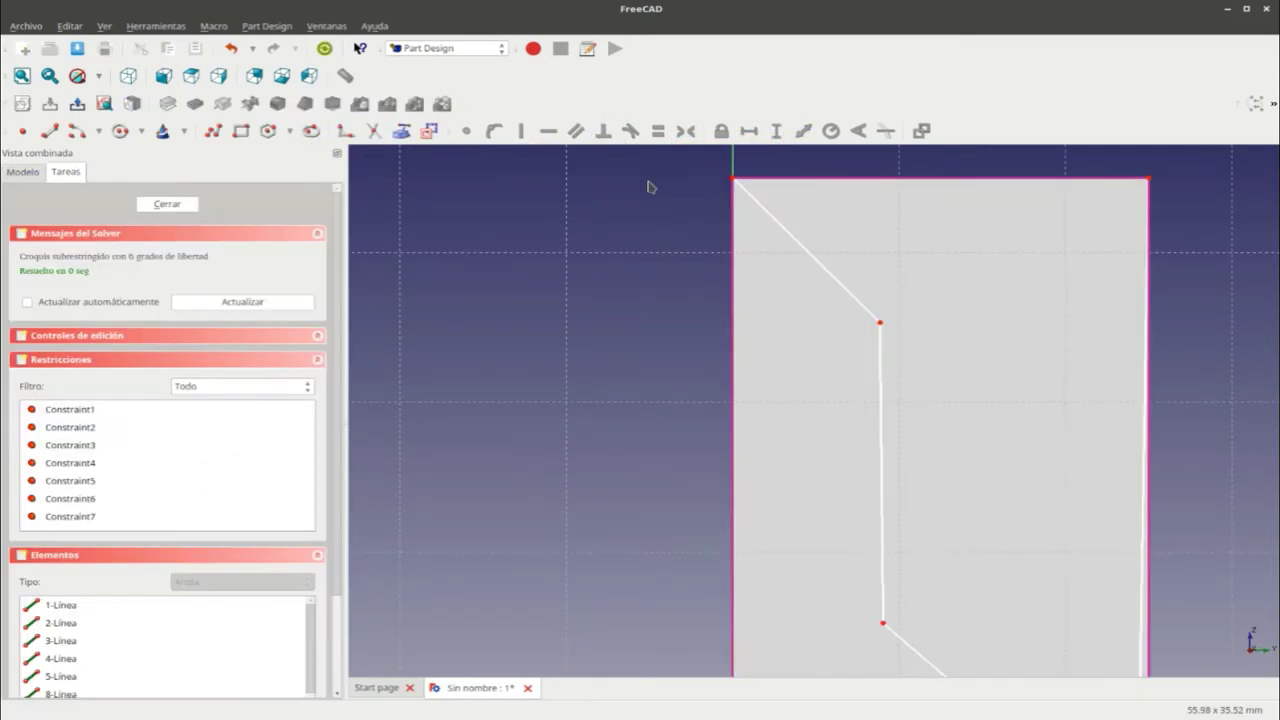
pyautogui.moveTo(940, 551); pyautogui.dragTo(902, 377, button='middle')
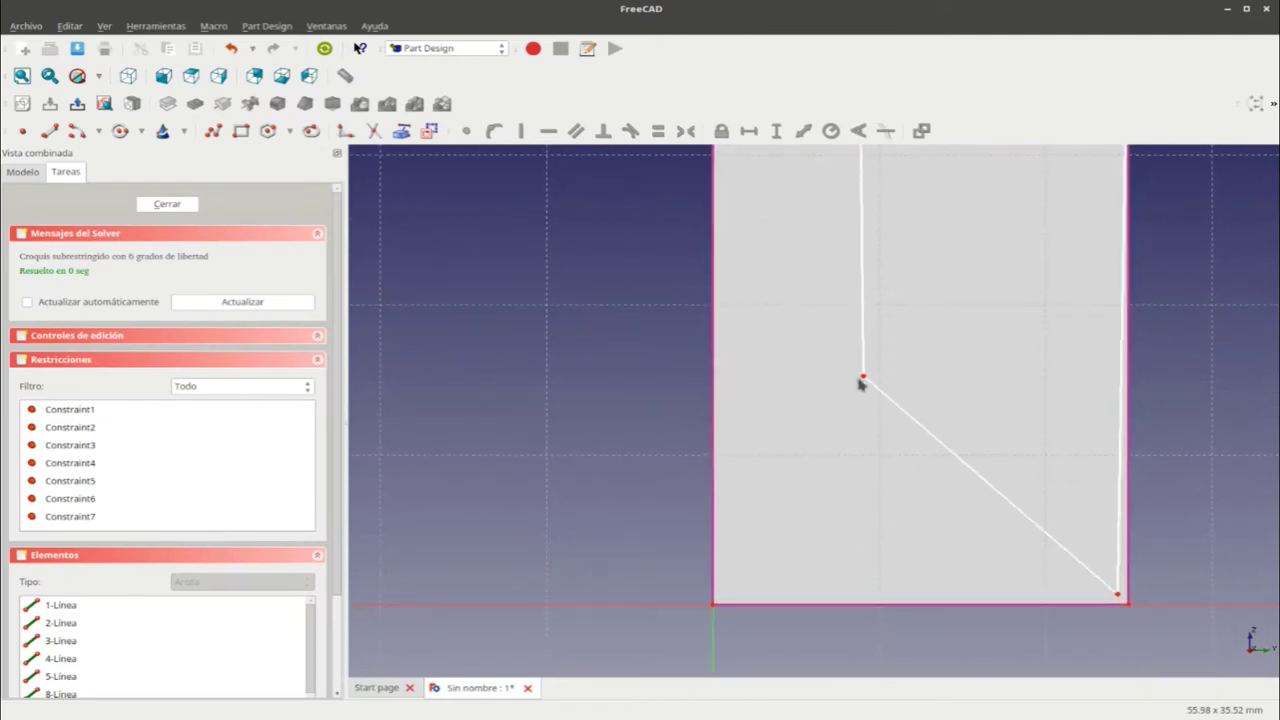
pyautogui.click(1118, 597)
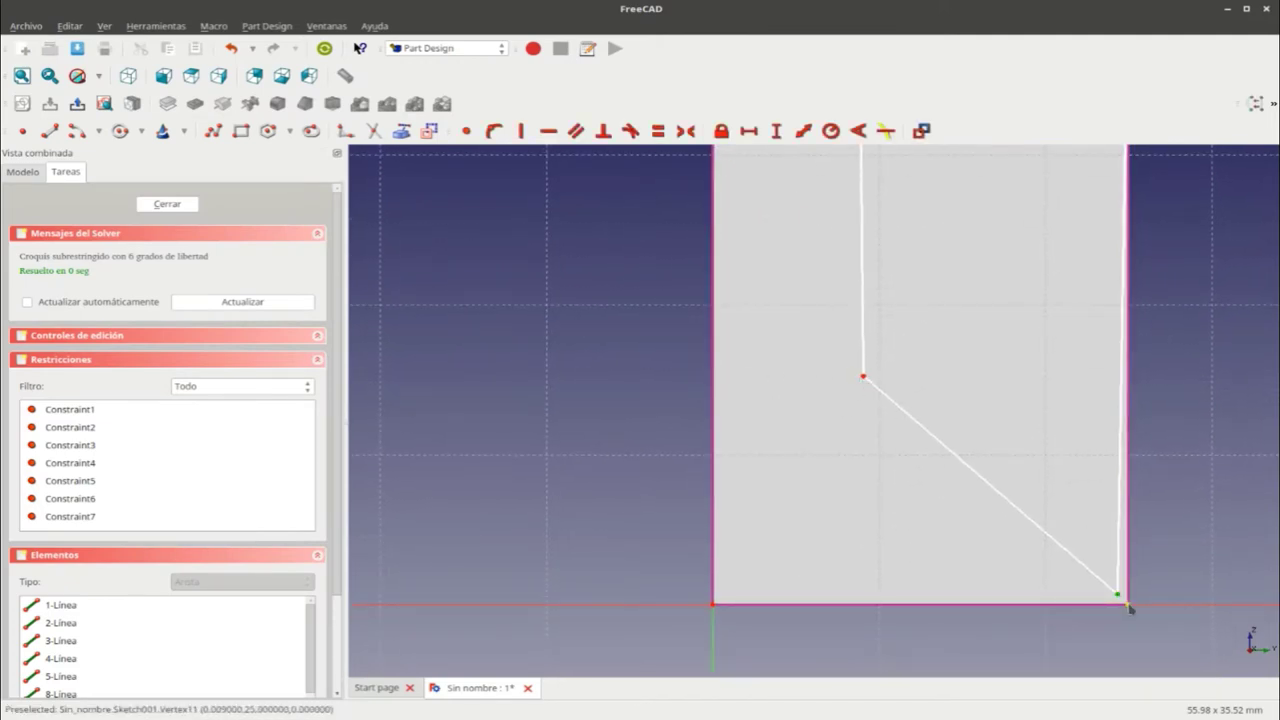
pyautogui.click(467, 131)
pyautogui.scroll(-2, 556, 320)
pyautogui.scroll(-1, 556, 320)
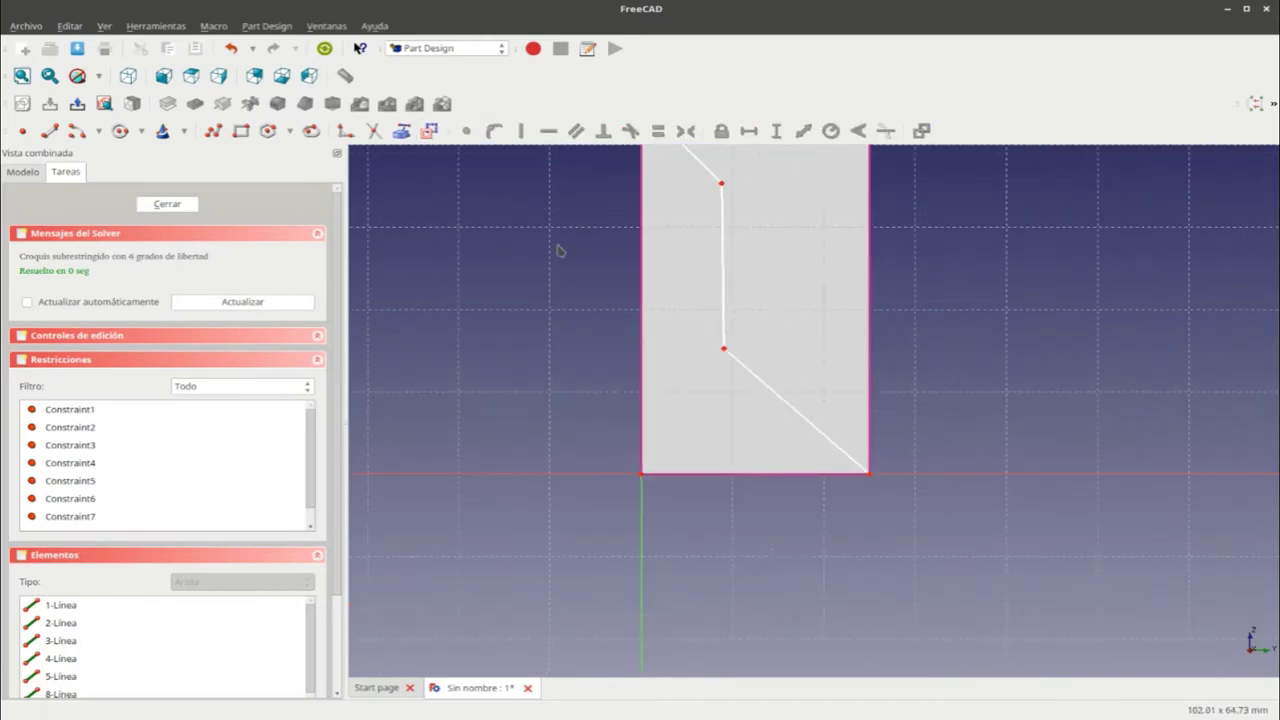
pyautogui.click(188, 204)
# - Reopen Sketch001 and constrain its corner point onto the vertical axis
pyautogui.click(75, 171)
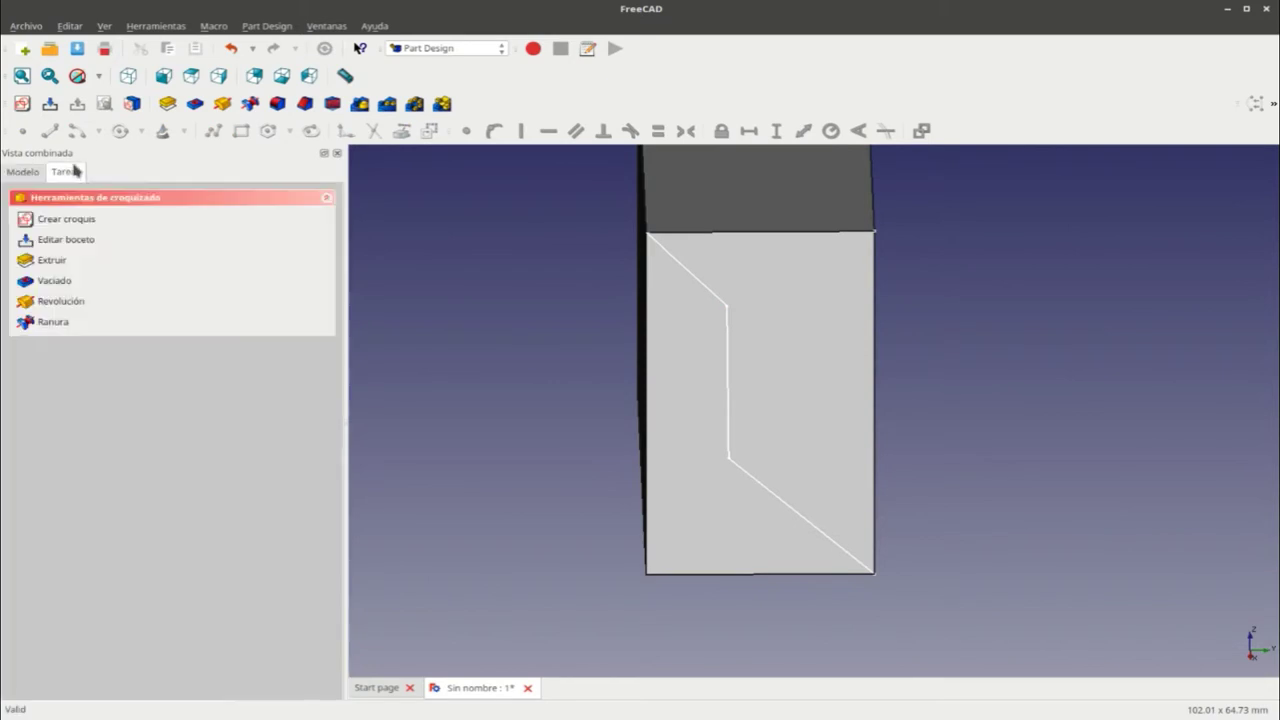
pyautogui.click(66, 240)
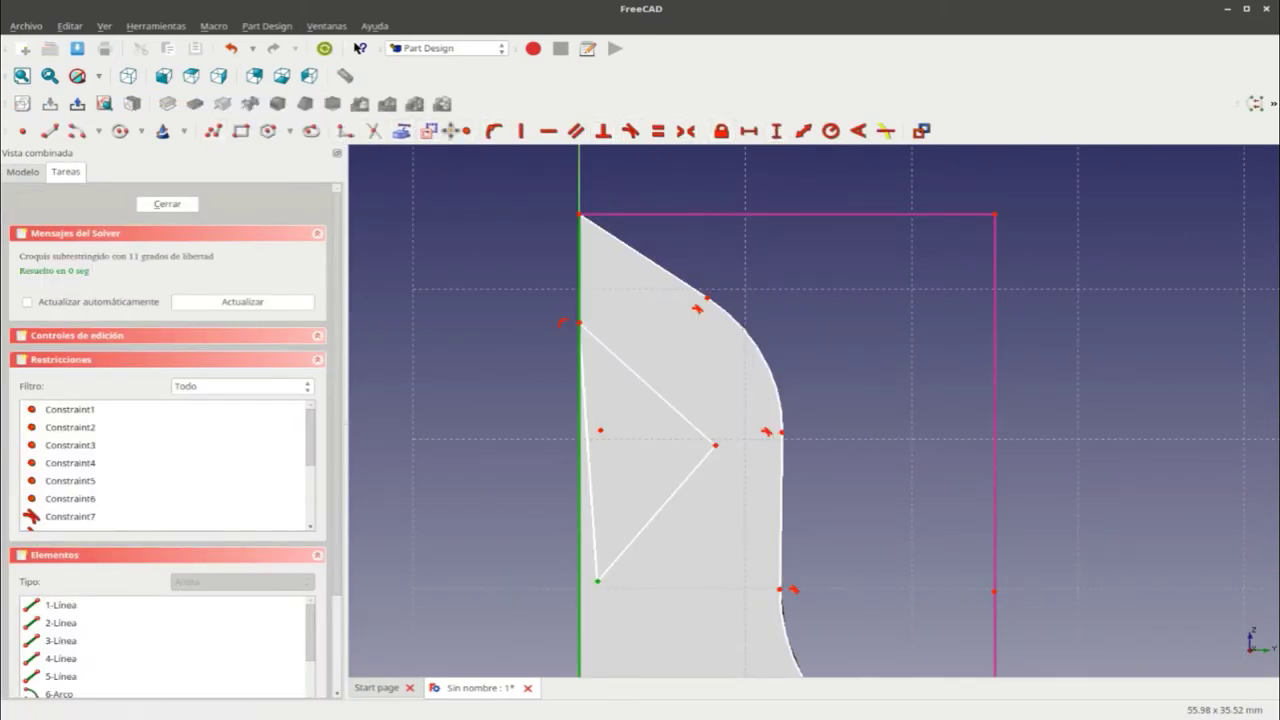
pyautogui.click(493, 133)
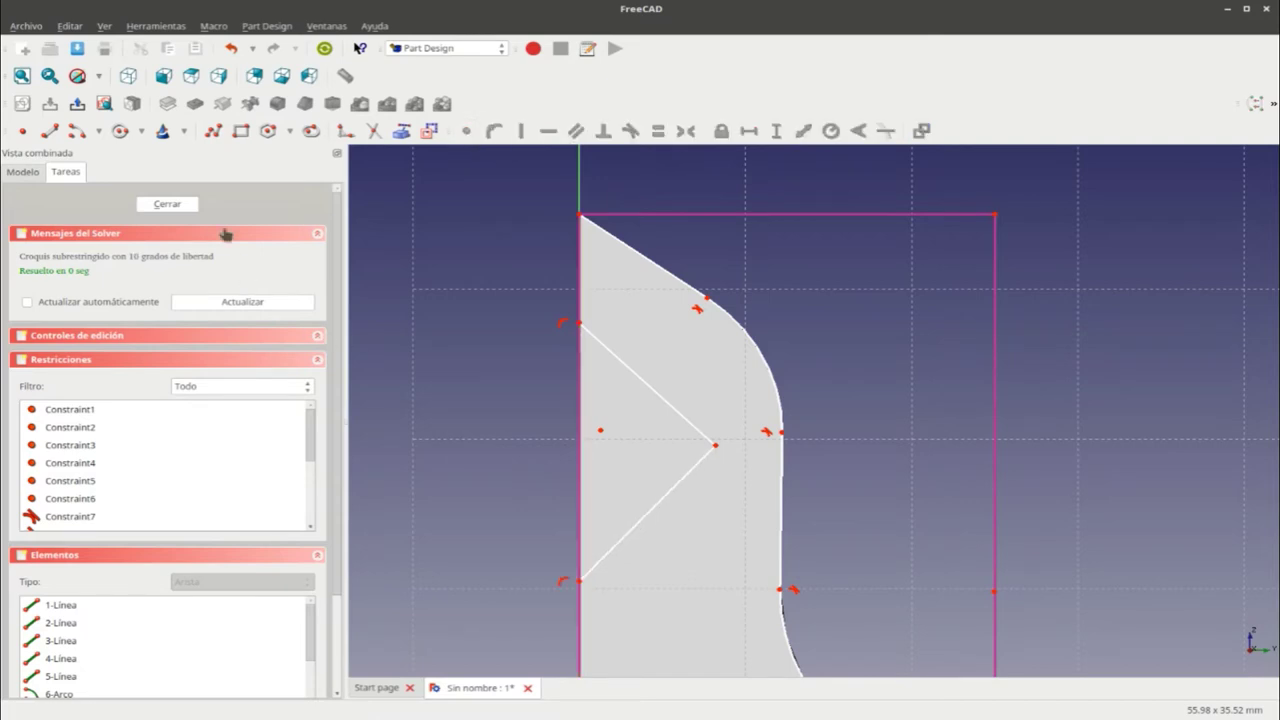
pyautogui.click(167, 204)
# - Pull the curved arc left to reshape the profile, close the sketch and inspect the Pocket
pyautogui.moveTo(545, 335); pyautogui.dragTo(636, 343, button='middle')
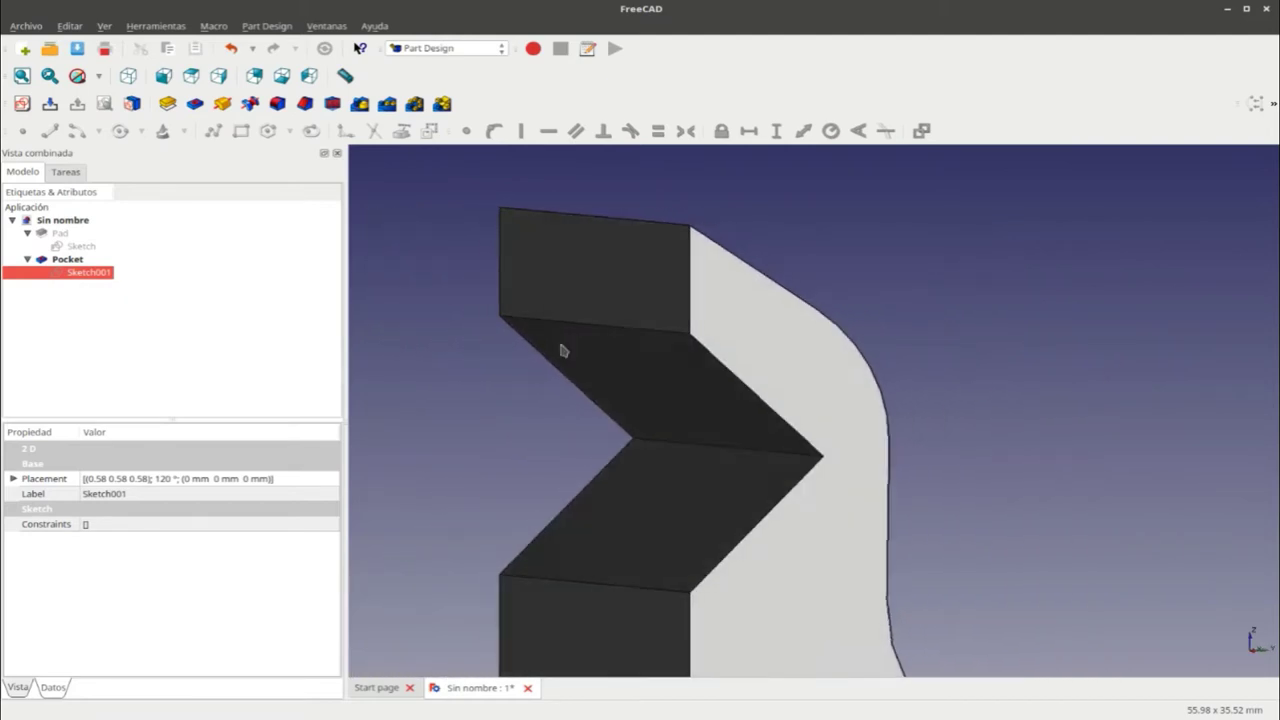
pyautogui.moveTo(882, 402); pyautogui.dragTo(840, 447)
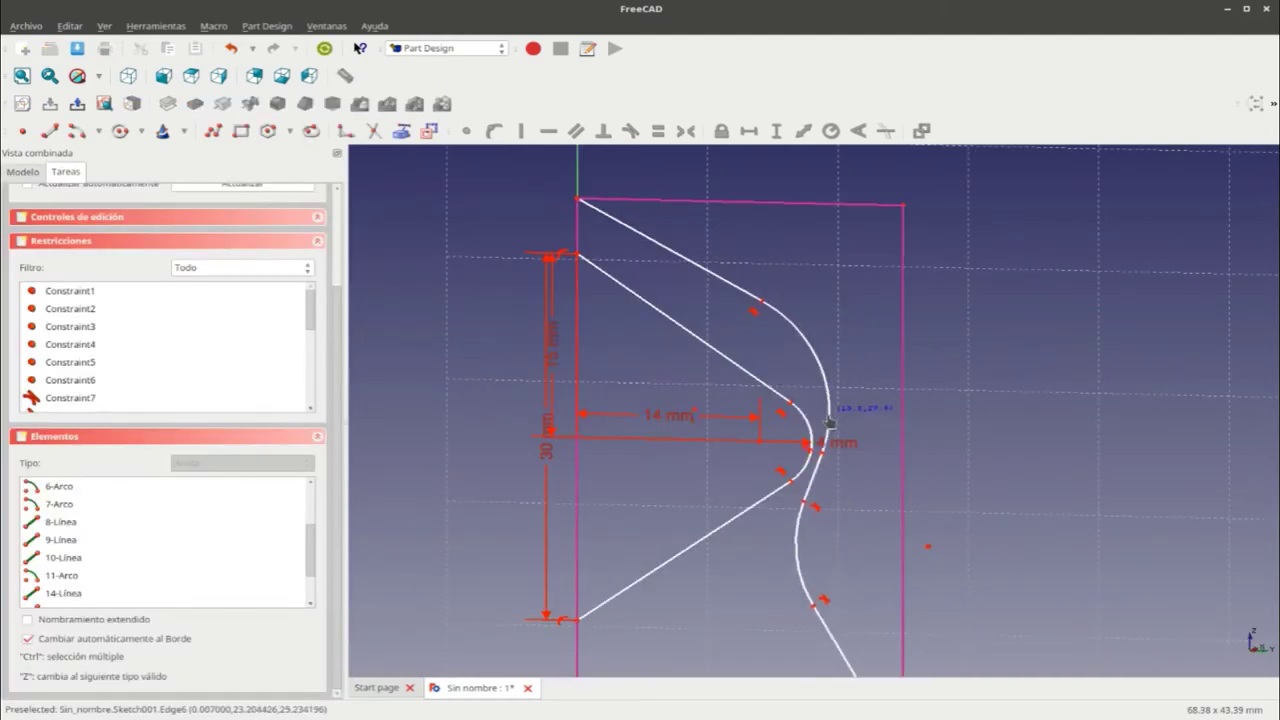
pyautogui.scroll(-3, 840, 447)
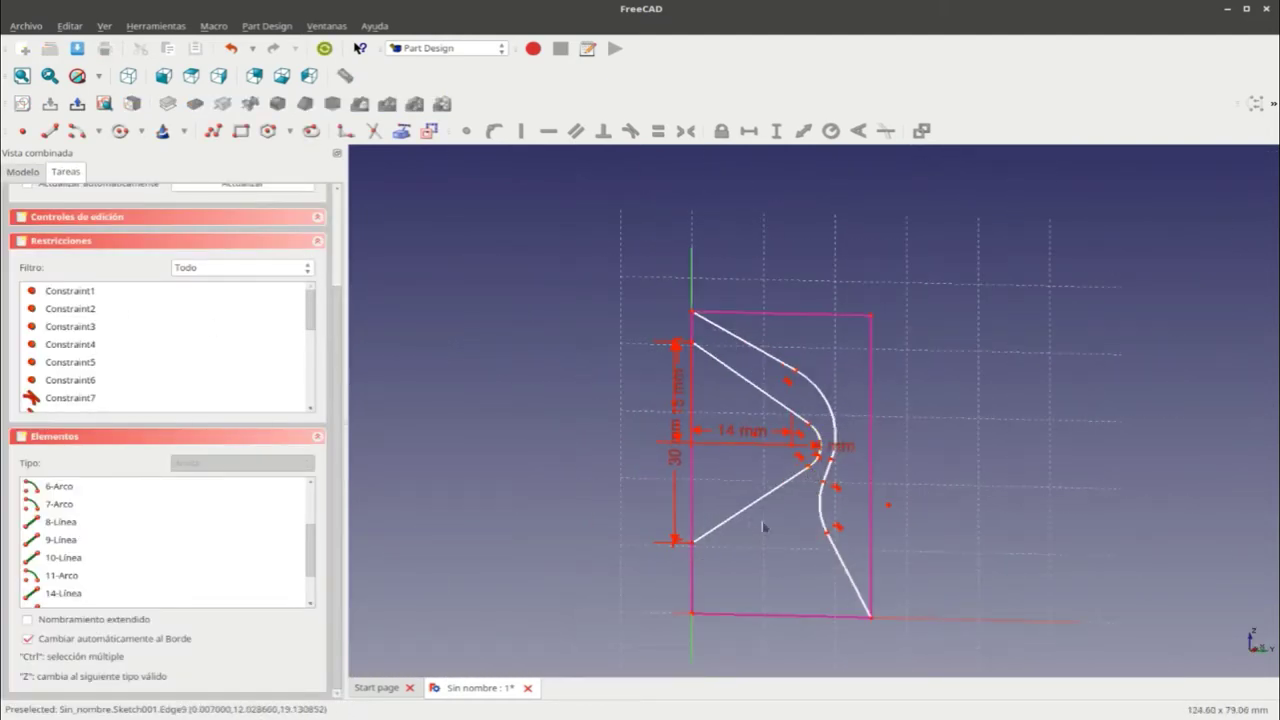
pyautogui.scroll(3, 157, 199)
pyautogui.scroll(1, 150, 228)
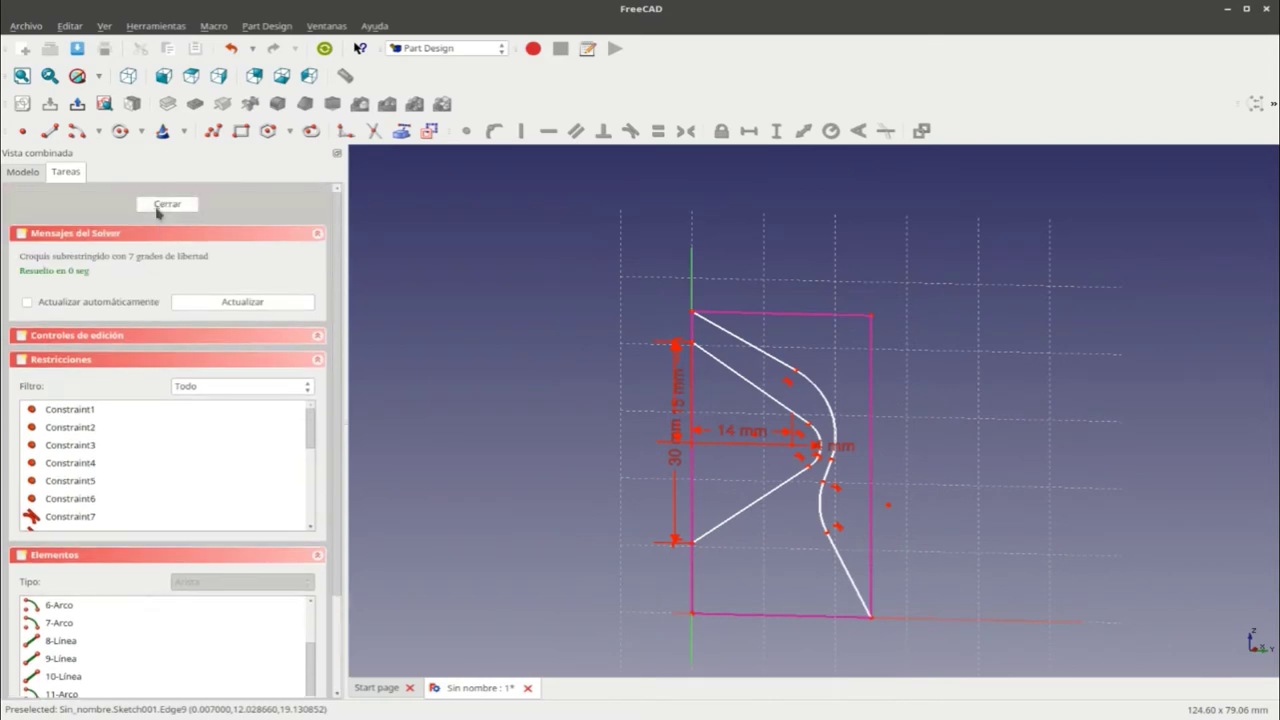
pyautogui.click(166, 204)
pyautogui.click(82, 260)
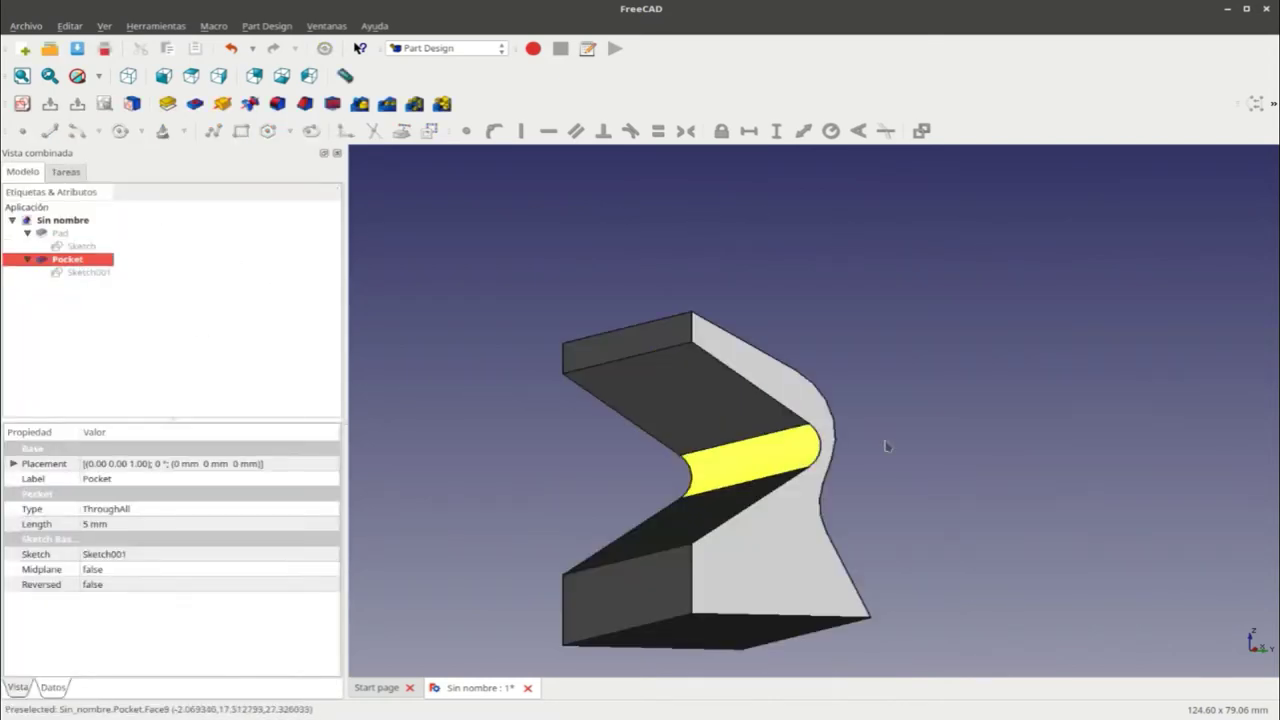
pyautogui.moveTo(886, 443)
pyautogui.mouseDown(button='middle')
pyautogui.moveTo(951, 465)
pyautogui.moveTo(846, 458)
pyautogui.moveTo(945, 455)
pyautogui.mouseUp(button='middle')
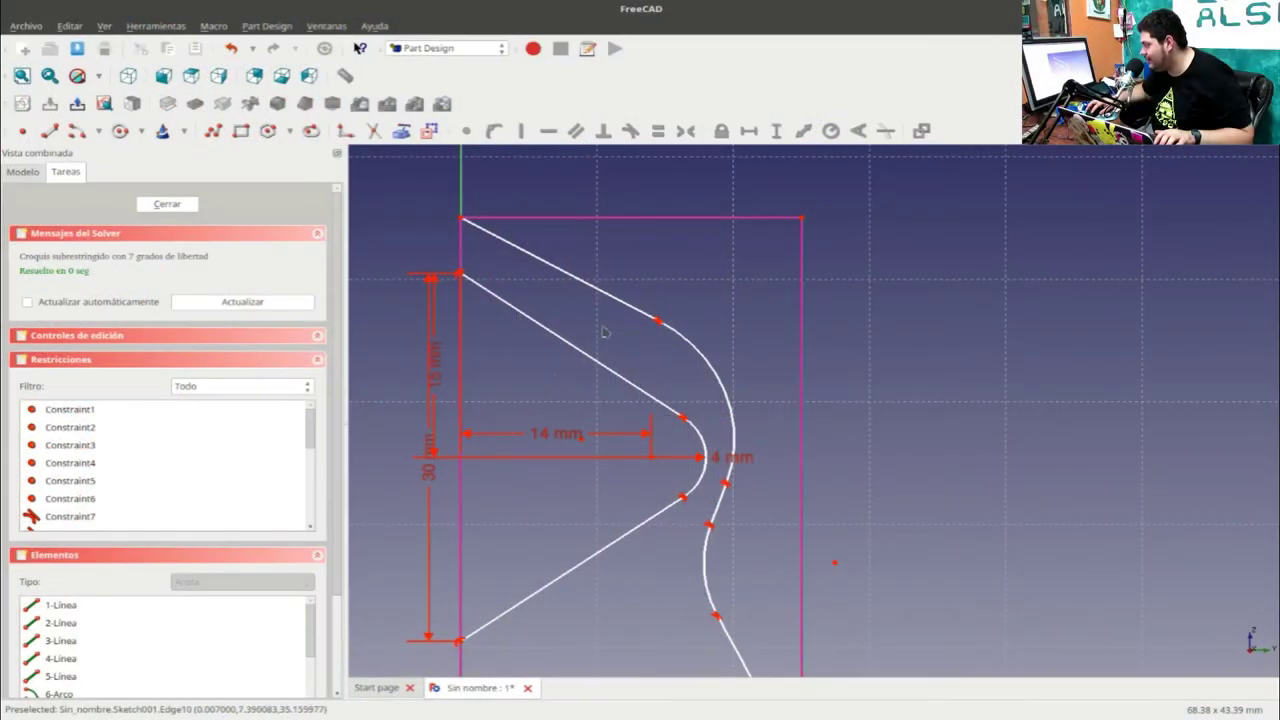
# - Constrain the inner and outer upper diagonals parallel, then drag the outer line's end point down-right
pyautogui.click(575, 284)
pyautogui.click(548, 338)
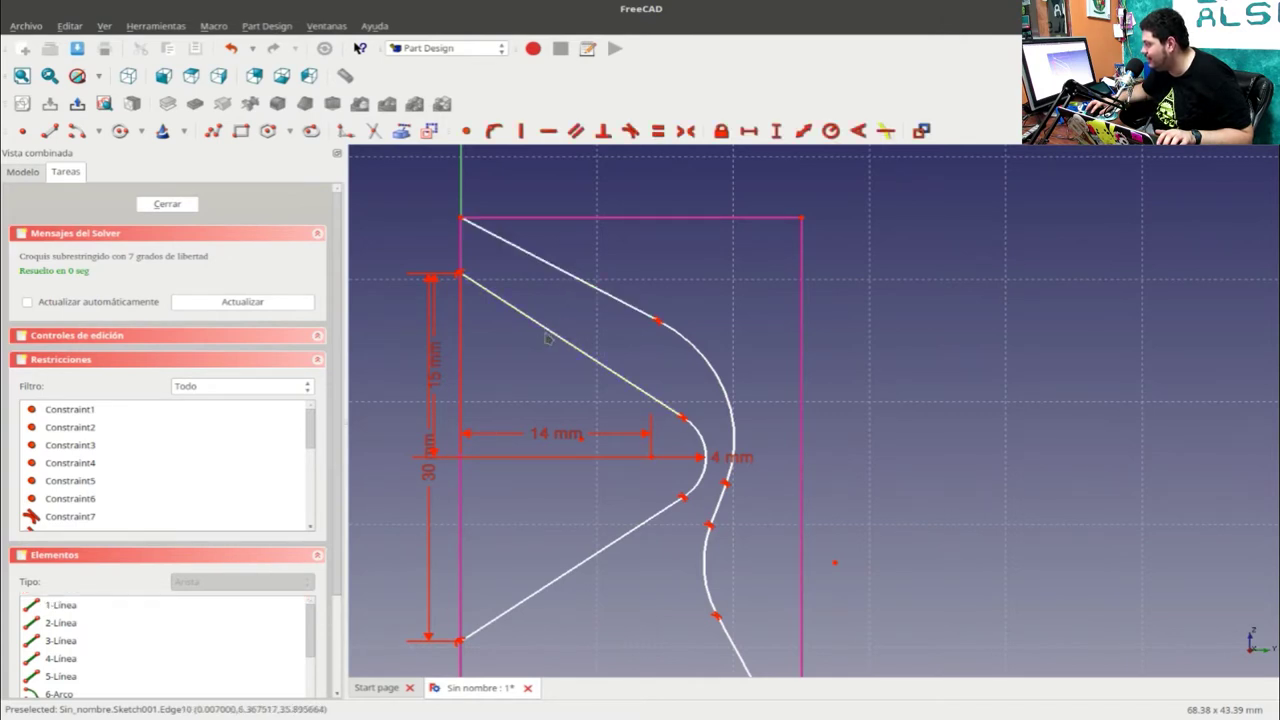
pyautogui.click(548, 336)
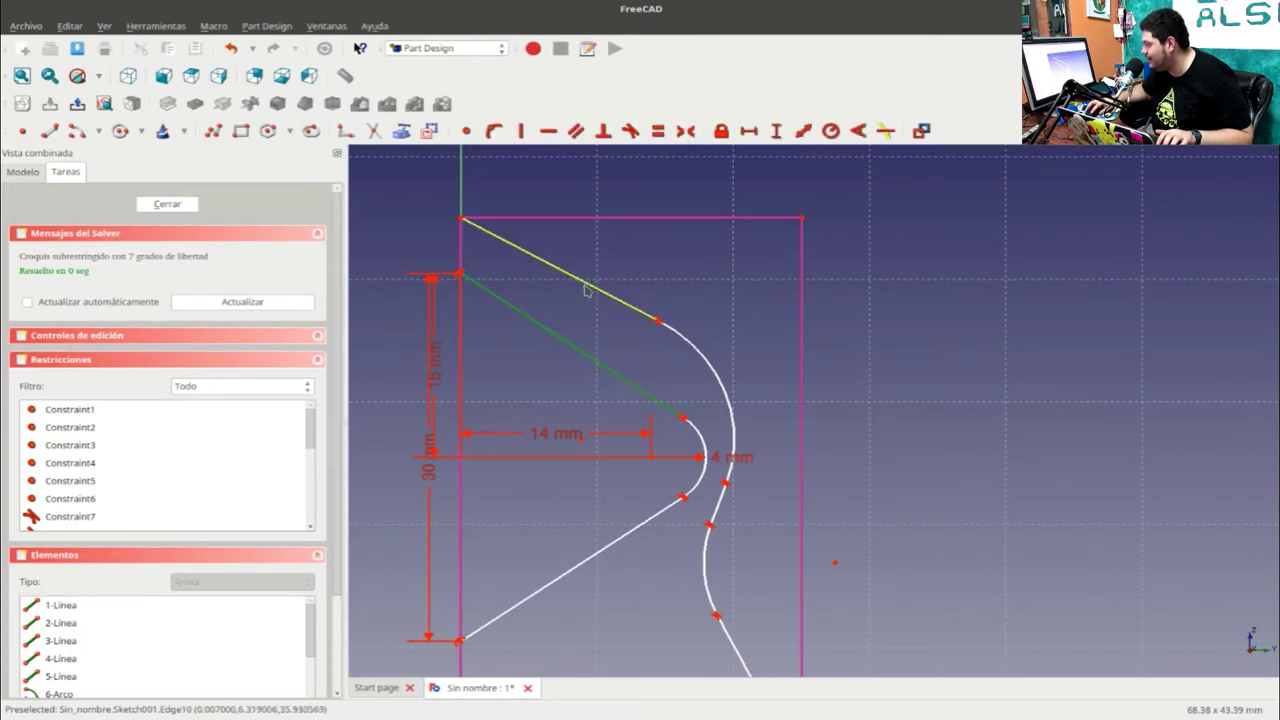
pyautogui.click(590, 288)
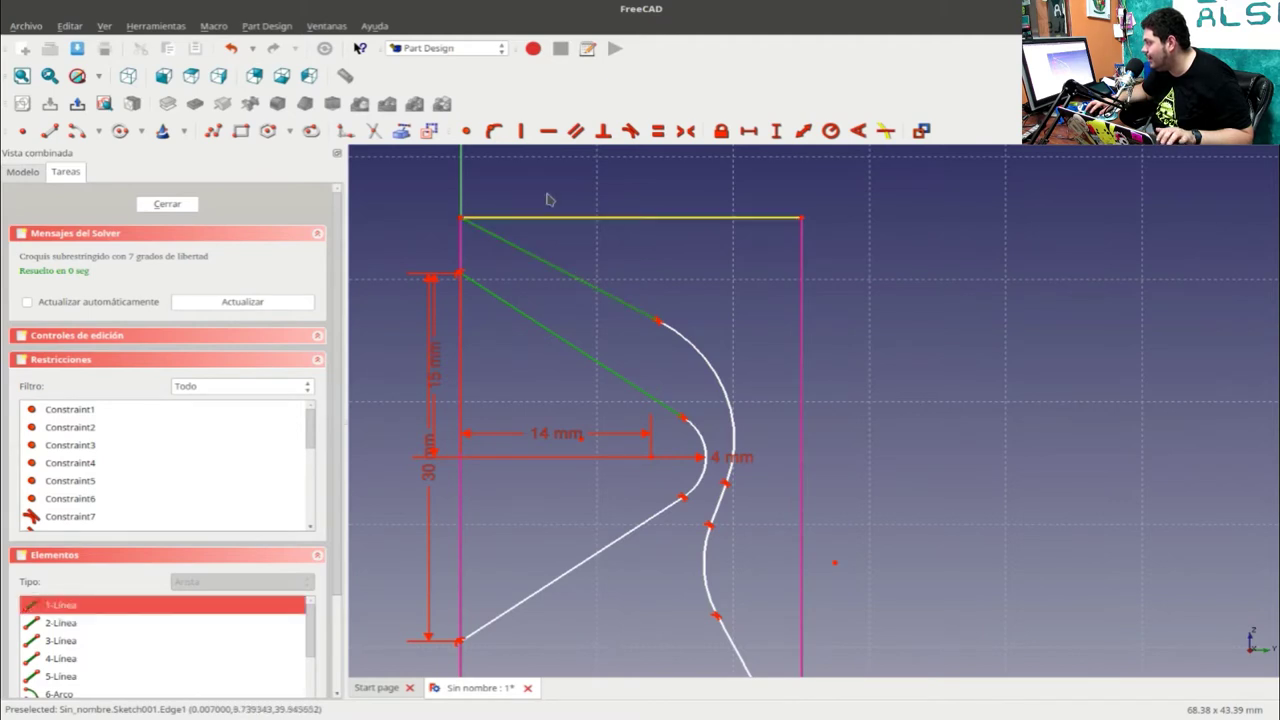
pyautogui.click(577, 133)
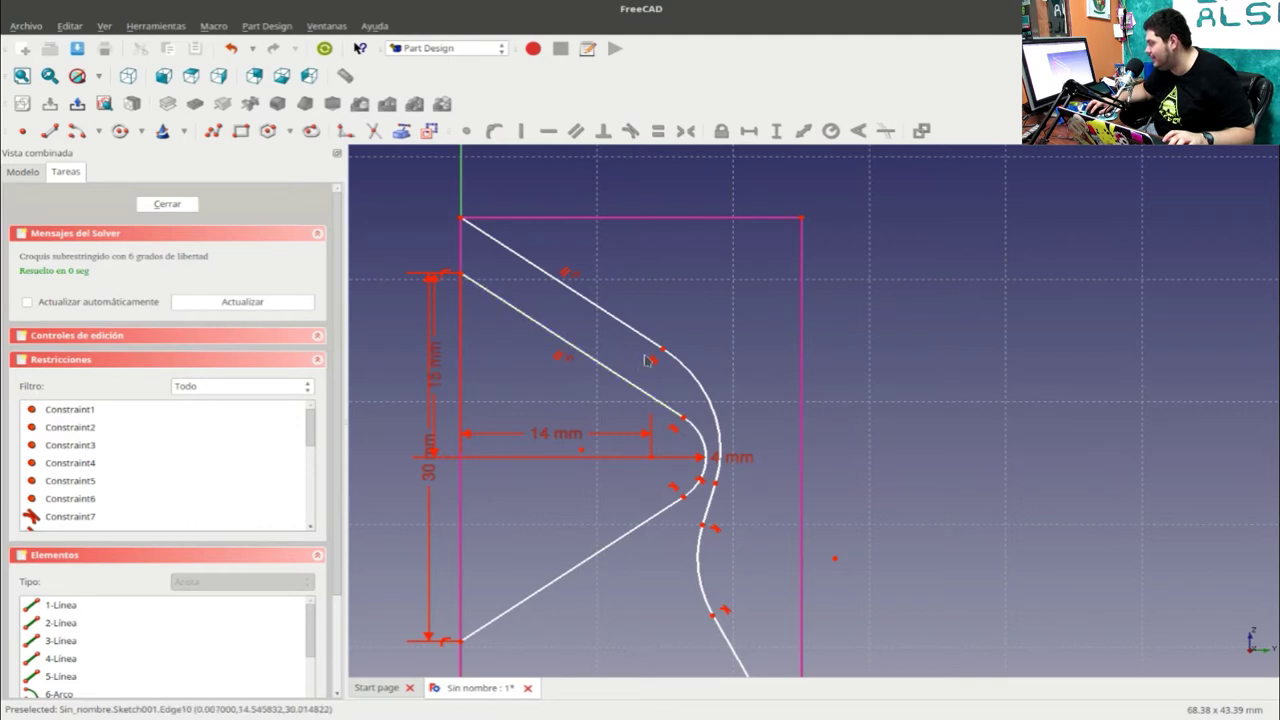
pyautogui.moveTo(668, 360); pyautogui.dragTo(690, 414)
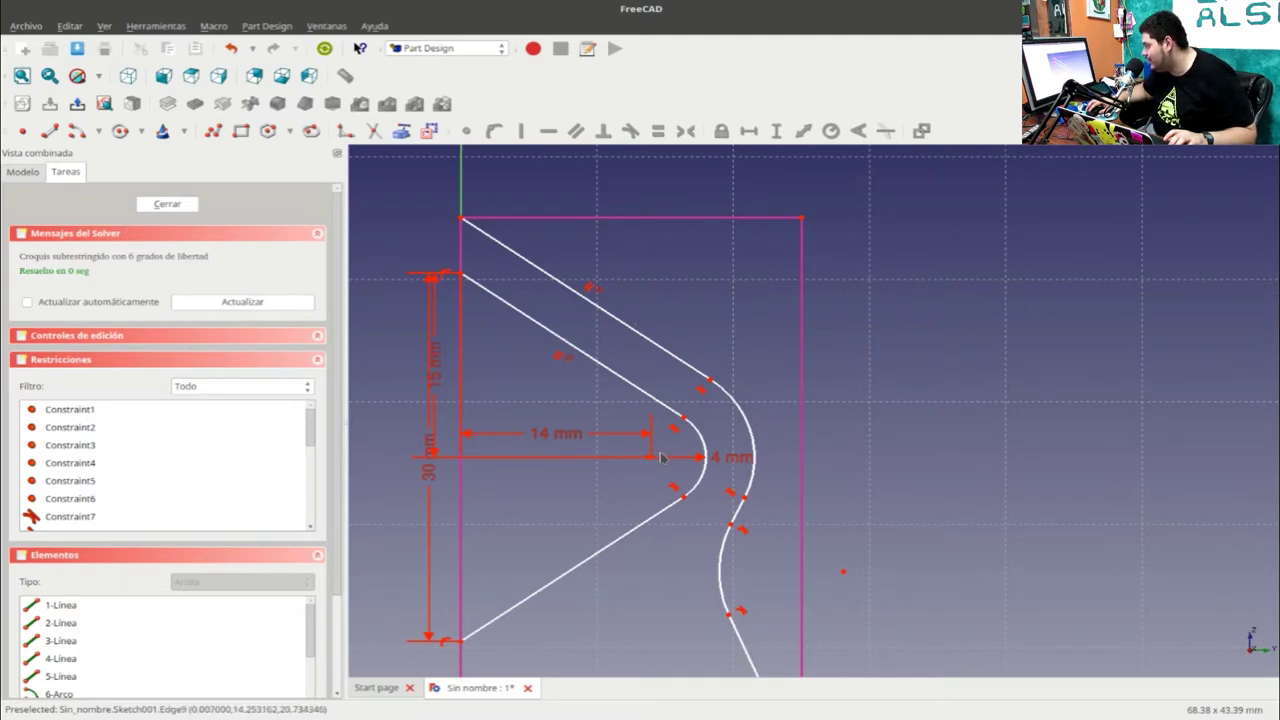
# - Move the outer line's end point further right and make the inner bend point coincident
pyautogui.scroll(2, 660, 457)
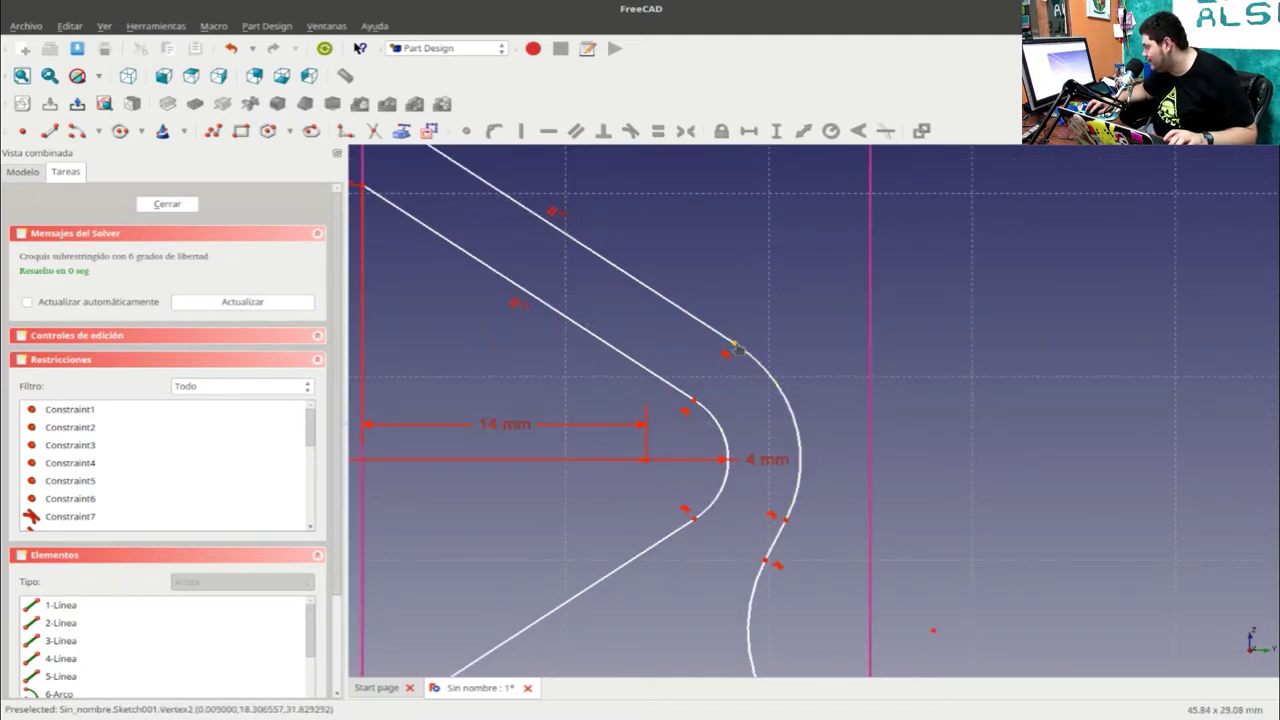
pyautogui.moveTo(737, 346); pyautogui.dragTo(803, 322)
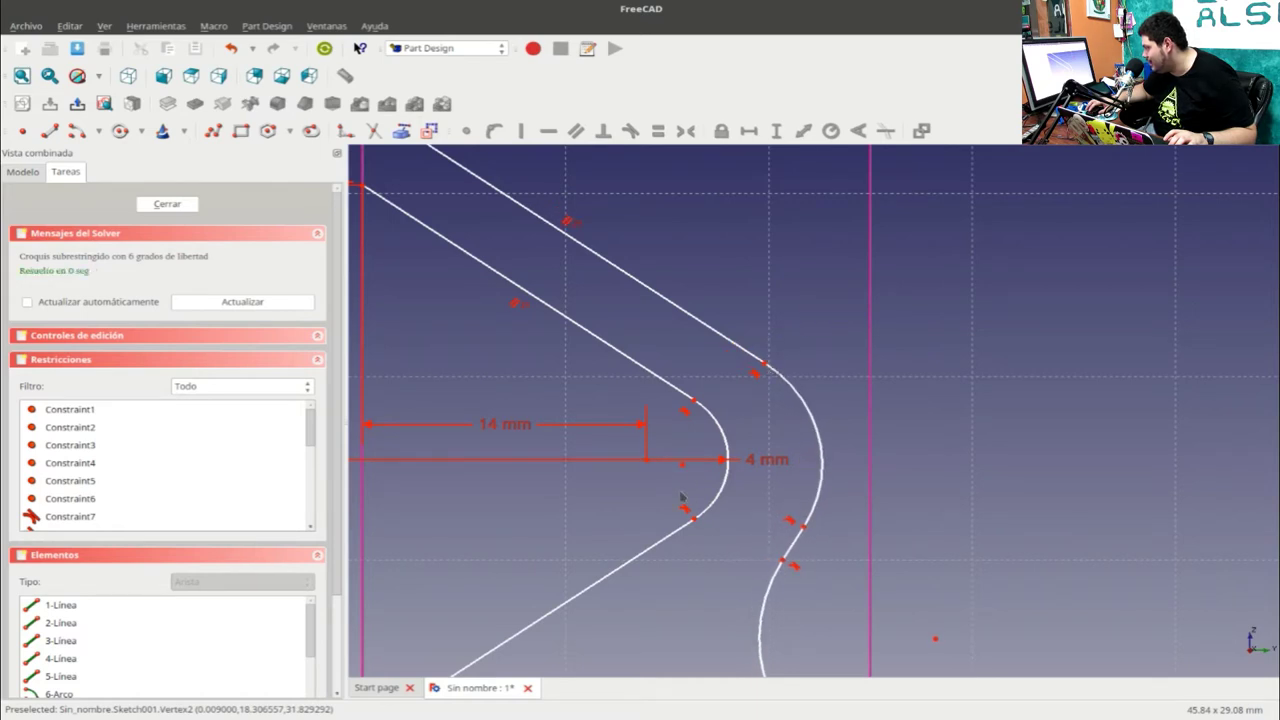
pyautogui.scroll(2, 676, 480)
pyautogui.scroll(2, 694, 434)
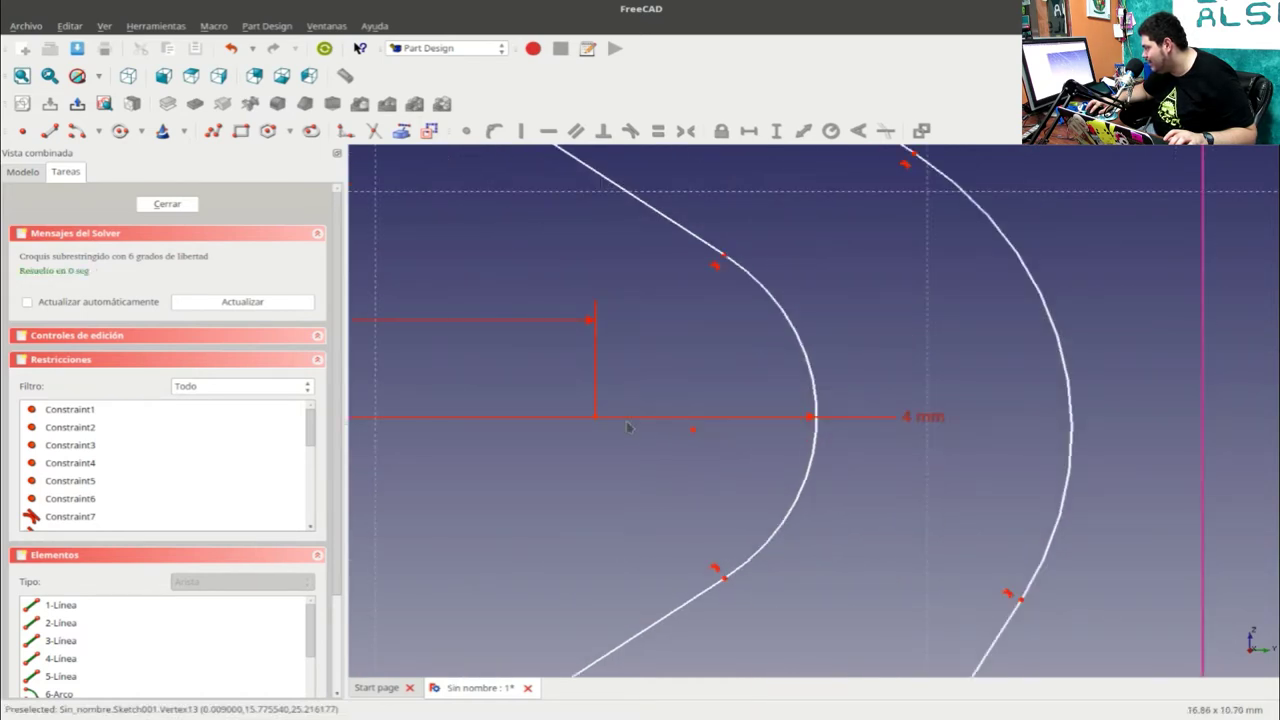
pyautogui.click(594, 419)
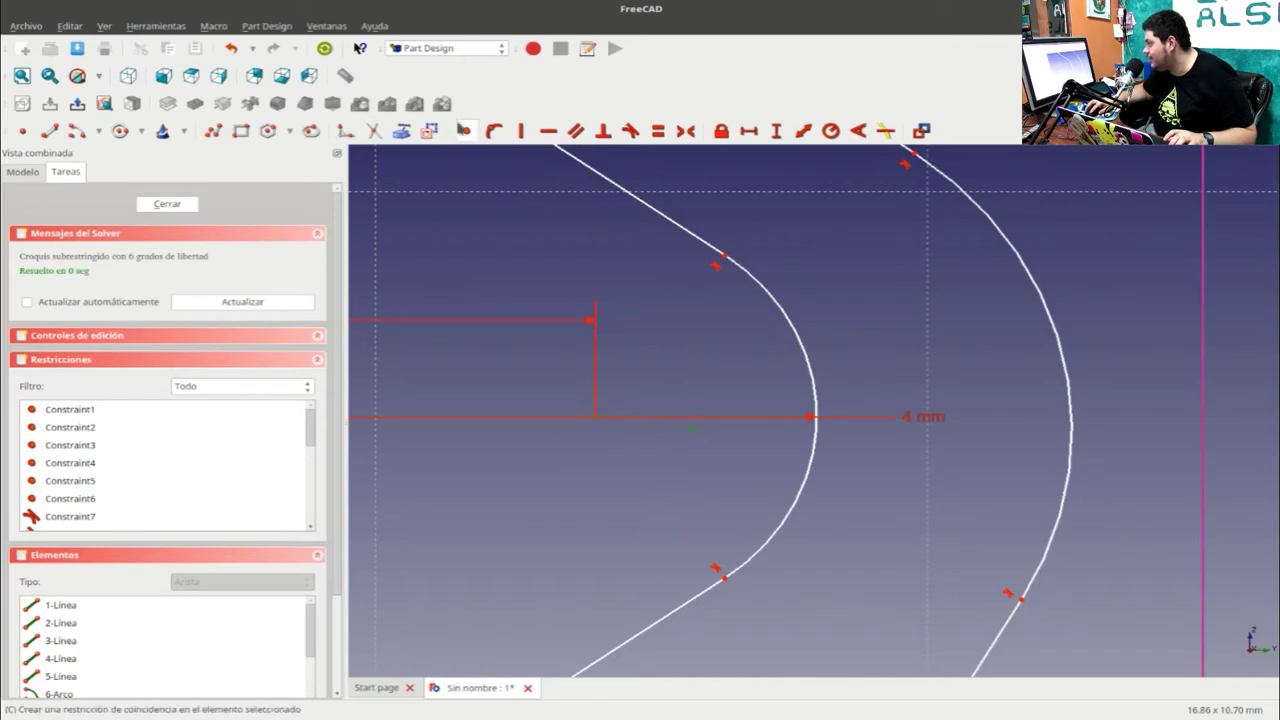
pyautogui.click(466, 131)
# - Drag the arc's centre left to reshape the S-curve
pyautogui.scroll(-1, 613, 331)
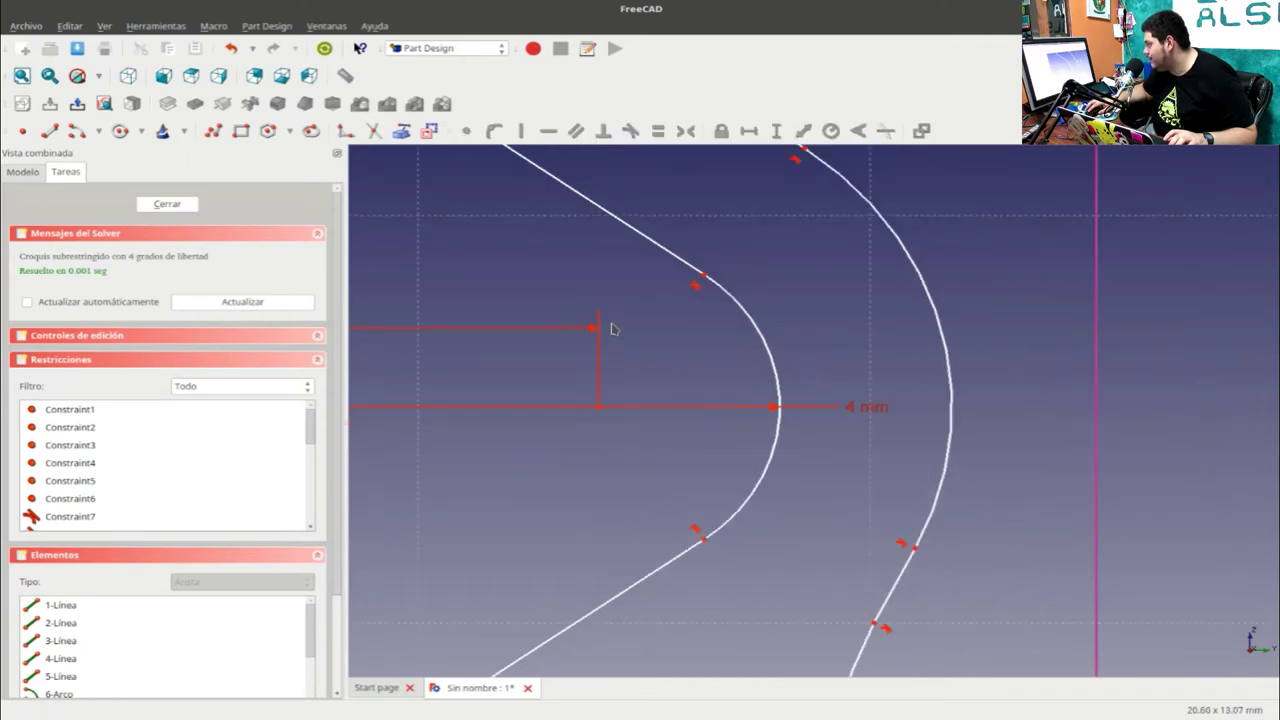
pyautogui.scroll(-2, 611, 330)
pyautogui.scroll(-1, 609, 329)
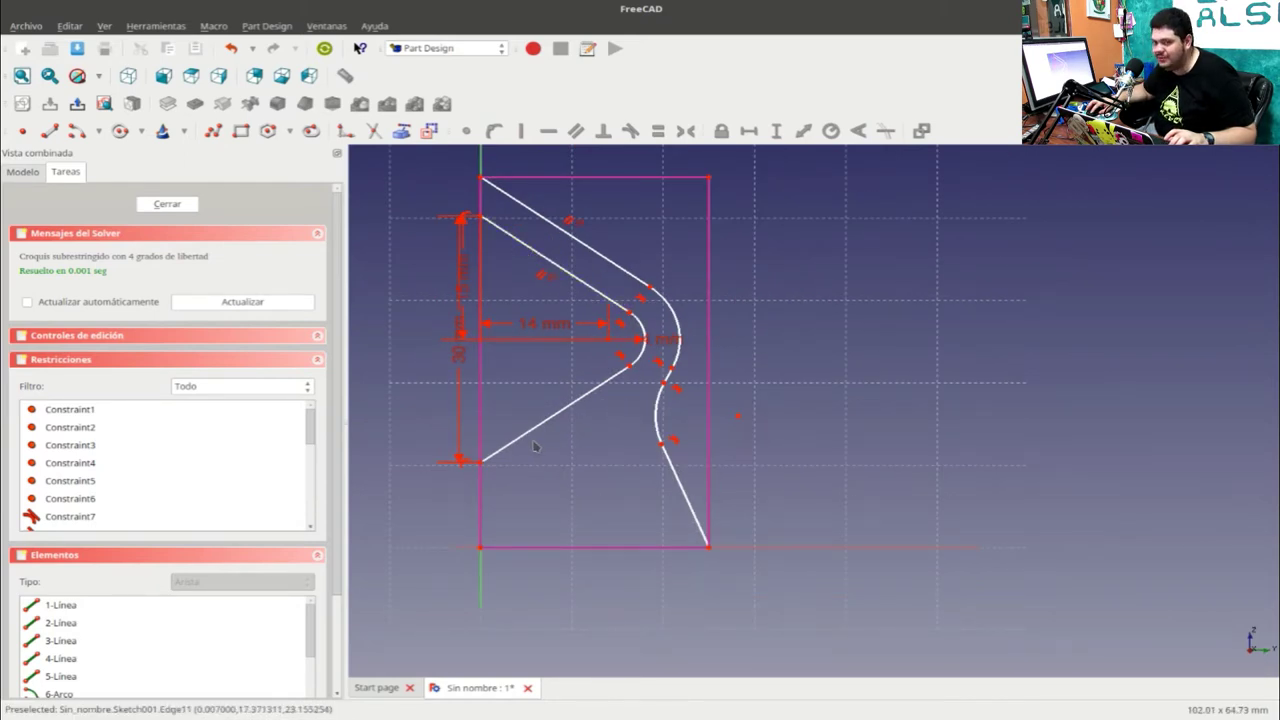
pyautogui.scroll(1, 542, 455)
pyautogui.scroll(1, 544, 457)
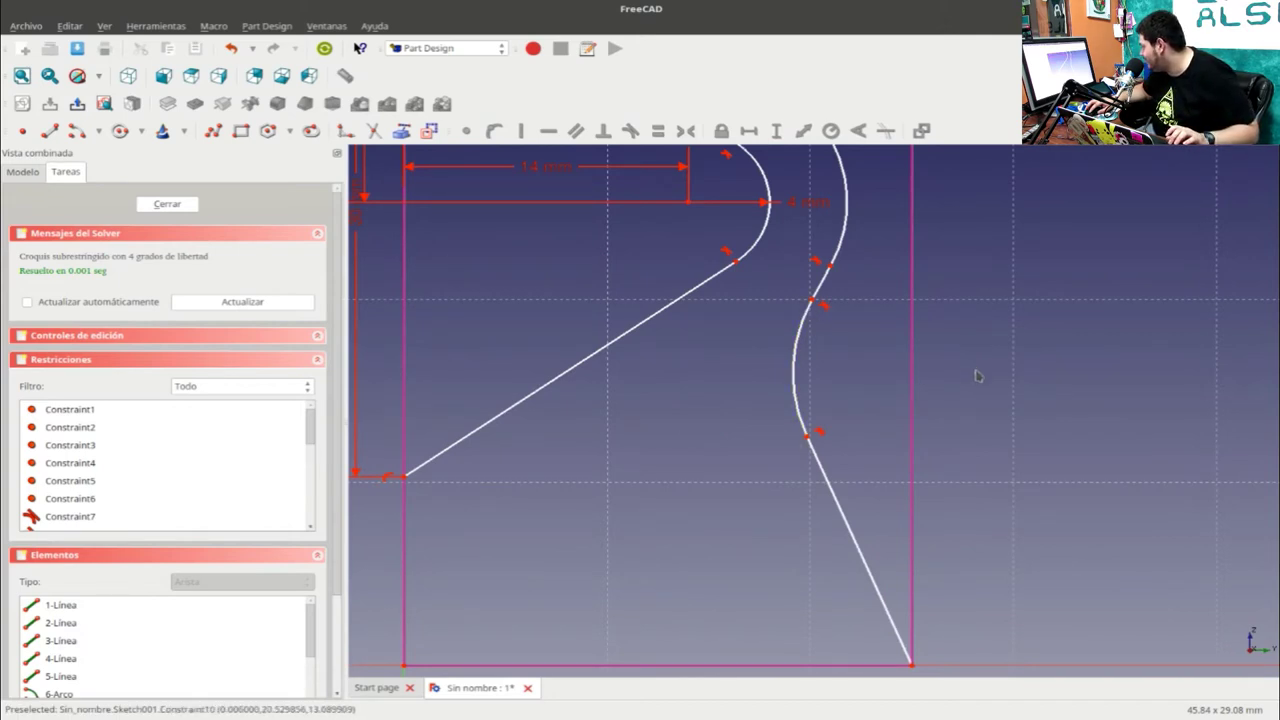
pyautogui.moveTo(979, 377)
pyautogui.mouseDown()
pyautogui.moveTo(537, 491)
pyautogui.moveTo(680, 491)
pyautogui.moveTo(760, 469)
pyautogui.moveTo(843, 320)
pyautogui.moveTo(766, 531)
pyautogui.moveTo(791, 430)
pyautogui.mouseUp()
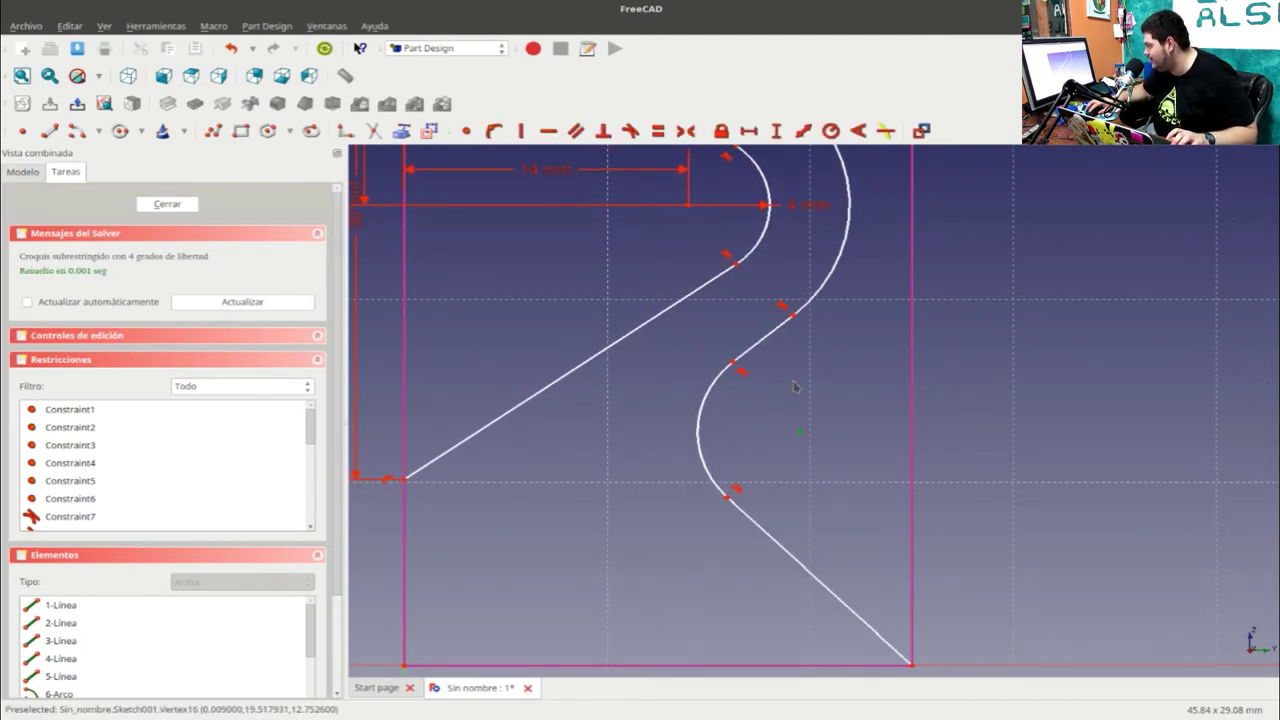
pyautogui.scroll(-1, 794, 387)
pyautogui.scroll(-1, 793, 389)
pyautogui.scroll(-1, 791, 391)
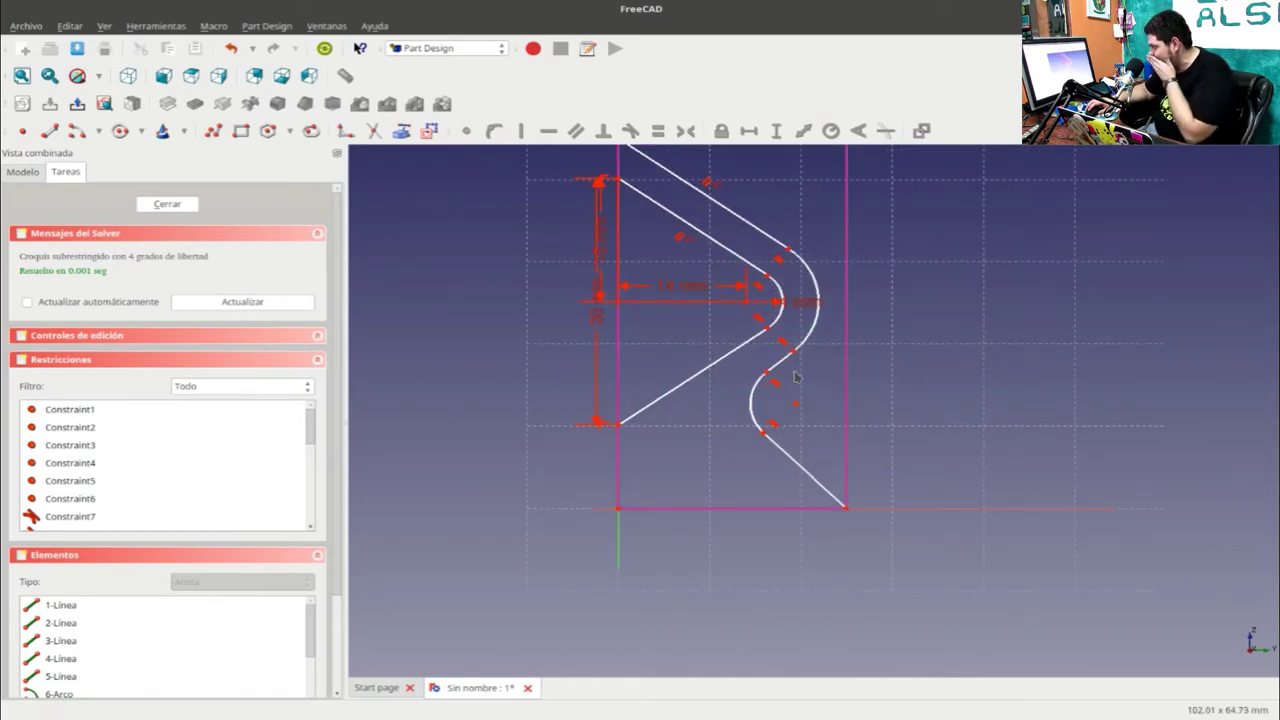
pyautogui.scroll(1, 791, 369)
# - Make the long lower diagonal parallel to the short middle line, then drag an arc centre to reshape the curve
pyautogui.scroll(1, 790, 369)
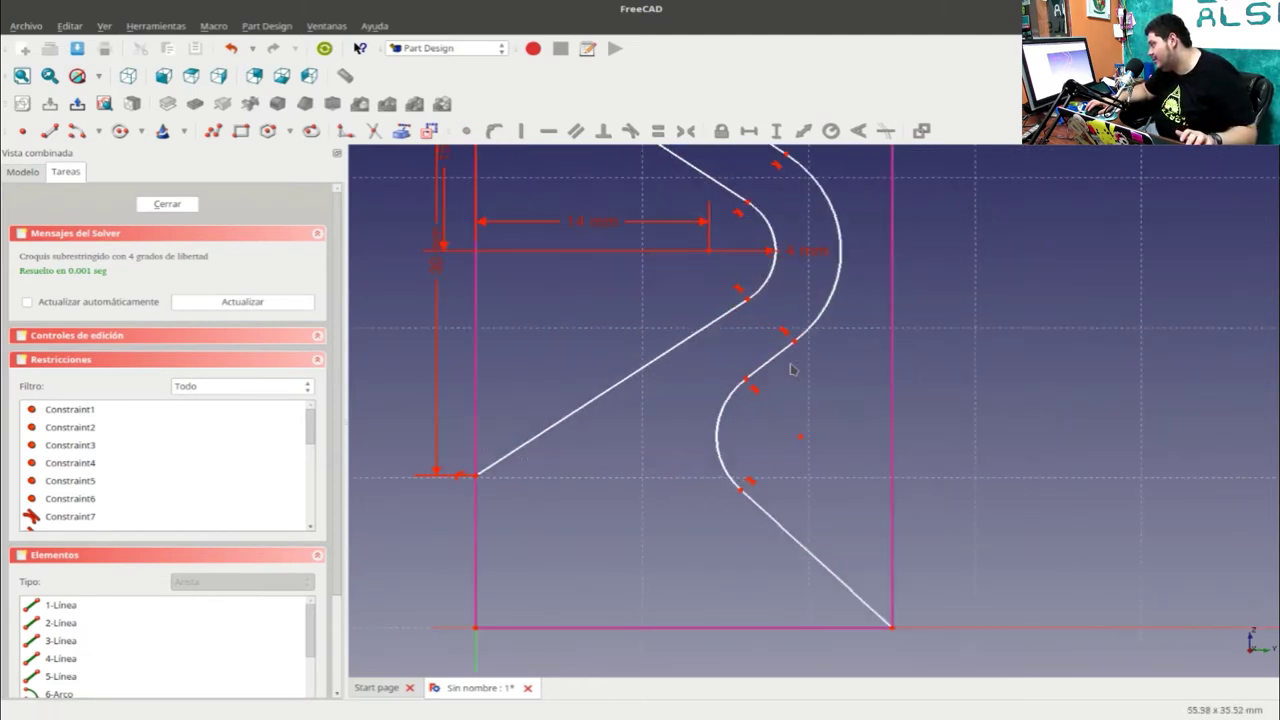
pyautogui.scroll(1, 790, 368)
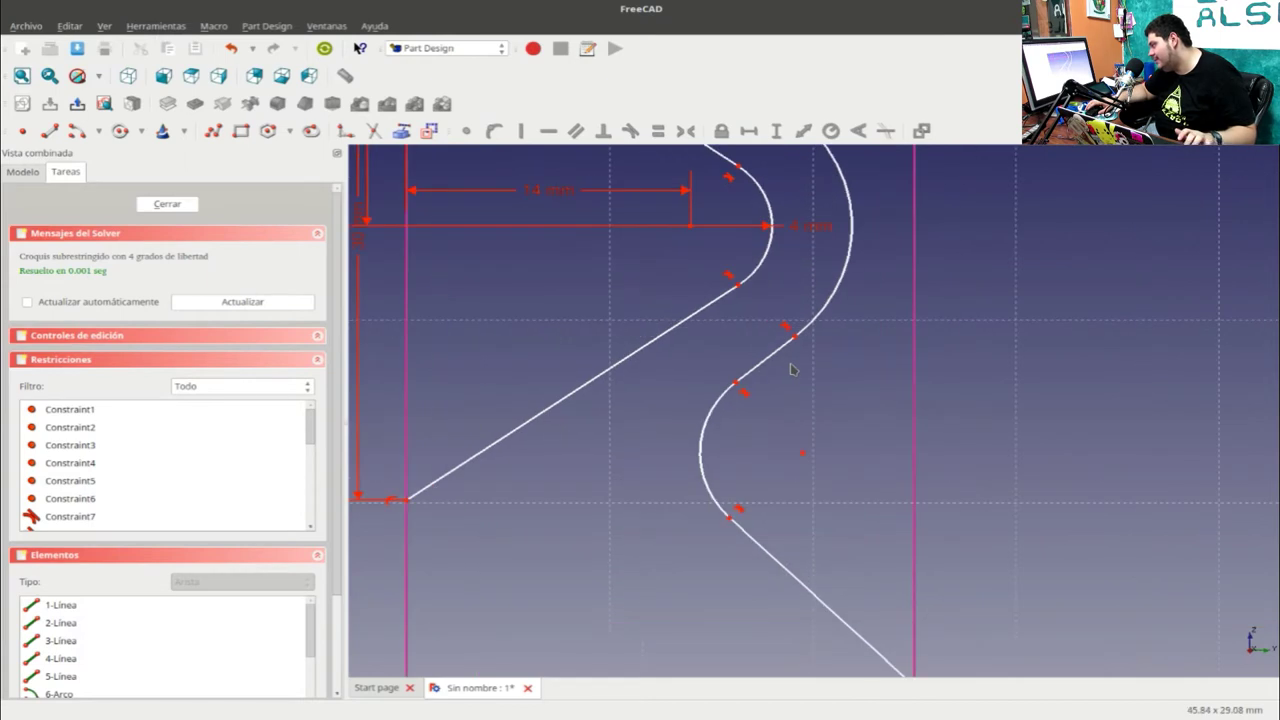
pyautogui.click(702, 315)
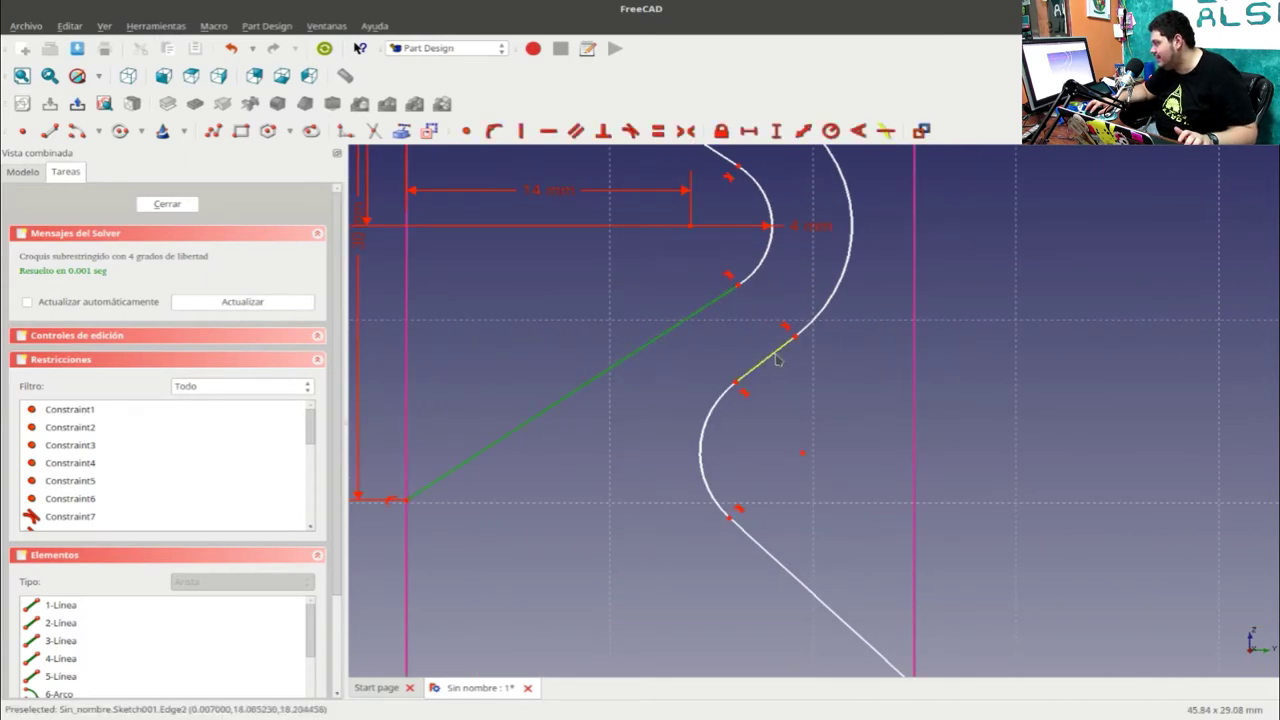
pyautogui.click(777, 360)
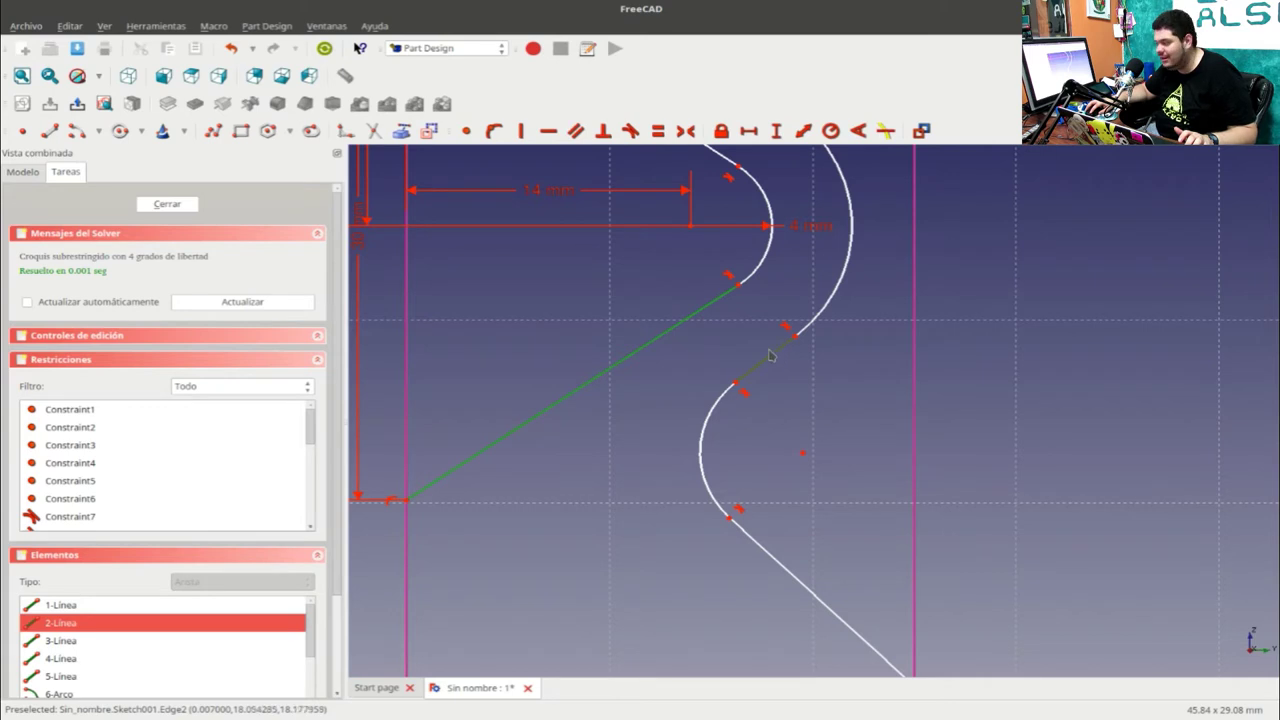
pyautogui.click(577, 132)
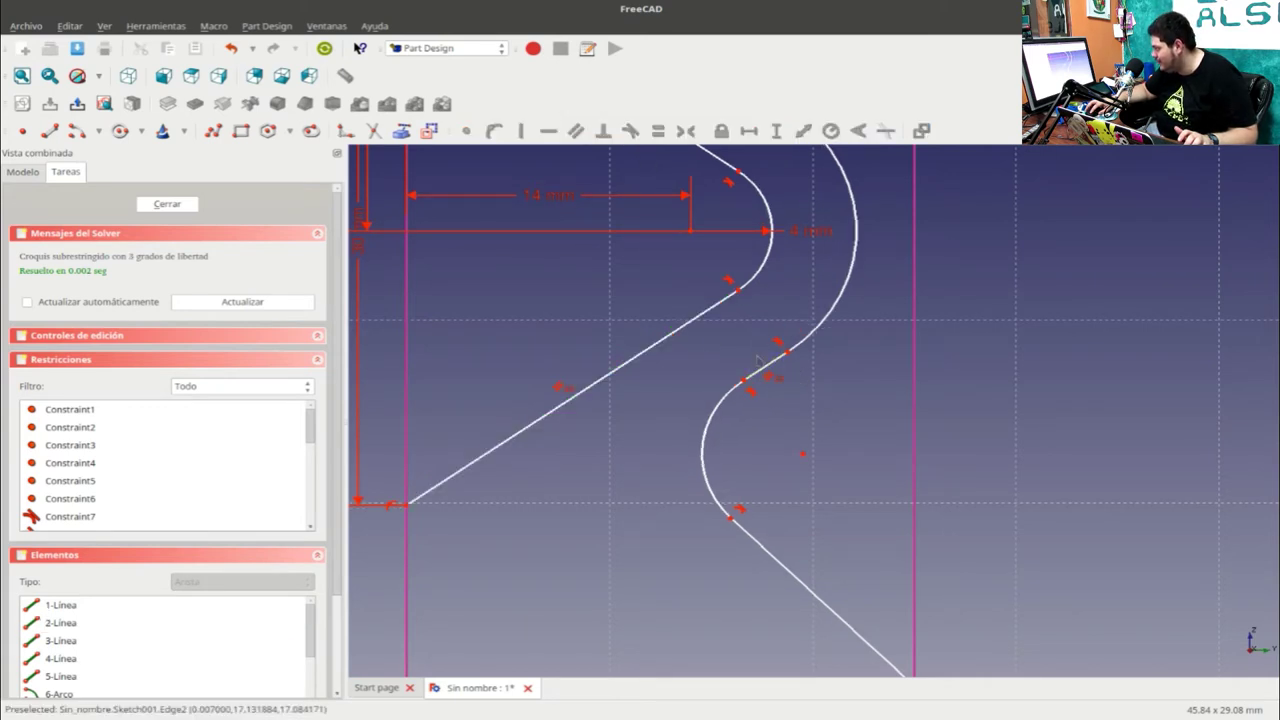
pyautogui.moveTo(803, 460)
pyautogui.mouseDown()
pyautogui.moveTo(694, 549)
pyautogui.moveTo(820, 494)
pyautogui.moveTo(782, 486)
pyautogui.moveTo(714, 423)
pyautogui.moveTo(759, 533)
pyautogui.moveTo(744, 492)
pyautogui.moveTo(764, 508)
pyautogui.mouseUp()
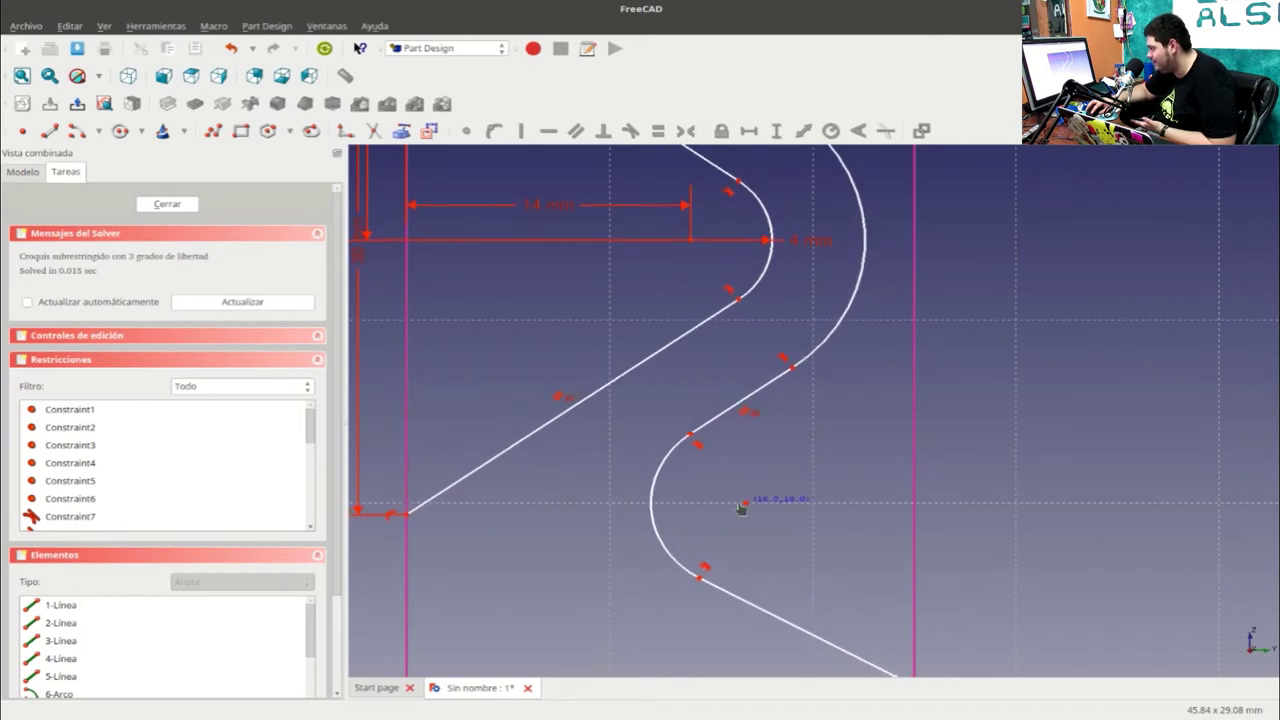
pyautogui.scroll(-2, 702, 505)
pyautogui.scroll(-2, 660, 500)
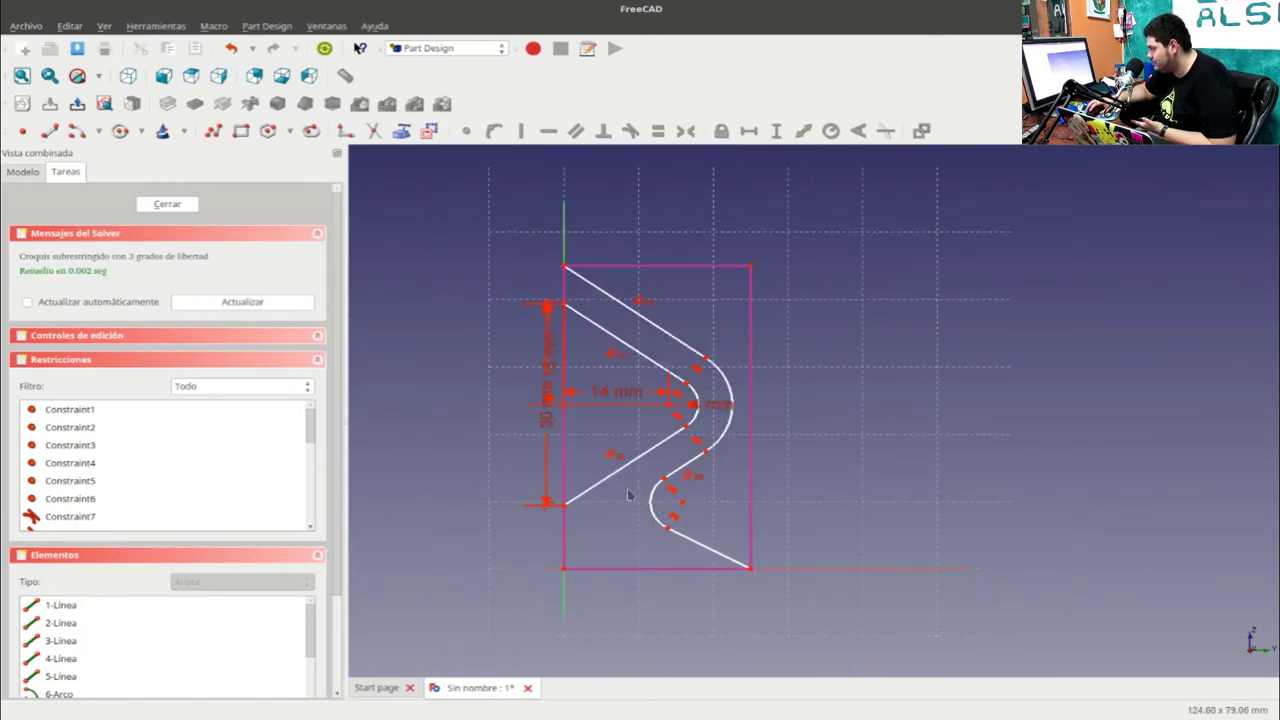
pyautogui.scroll(1, 604, 458)
pyautogui.scroll(1, 603, 458)
pyautogui.scroll(1, 603, 458)
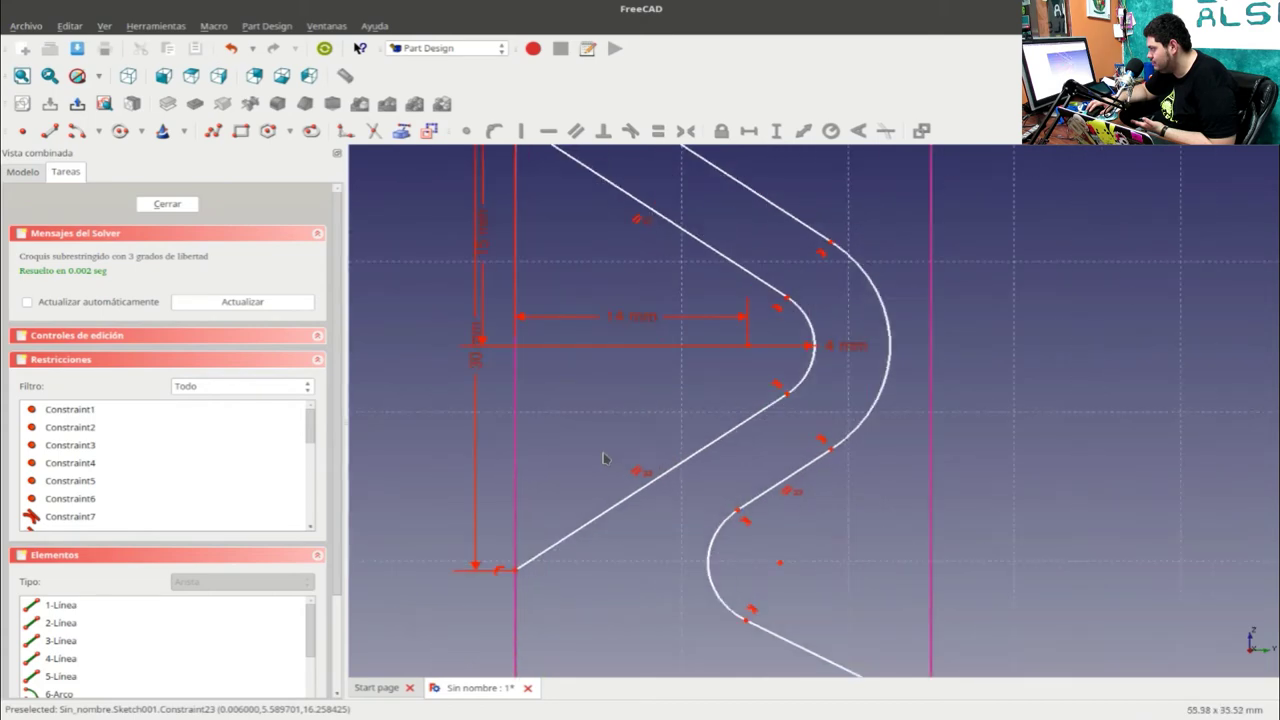
pyautogui.scroll(-2, 603, 458)
pyautogui.scroll(-1, 603, 458)
pyautogui.scroll(-1, 603, 458)
pyautogui.scroll(-1, 603, 458)
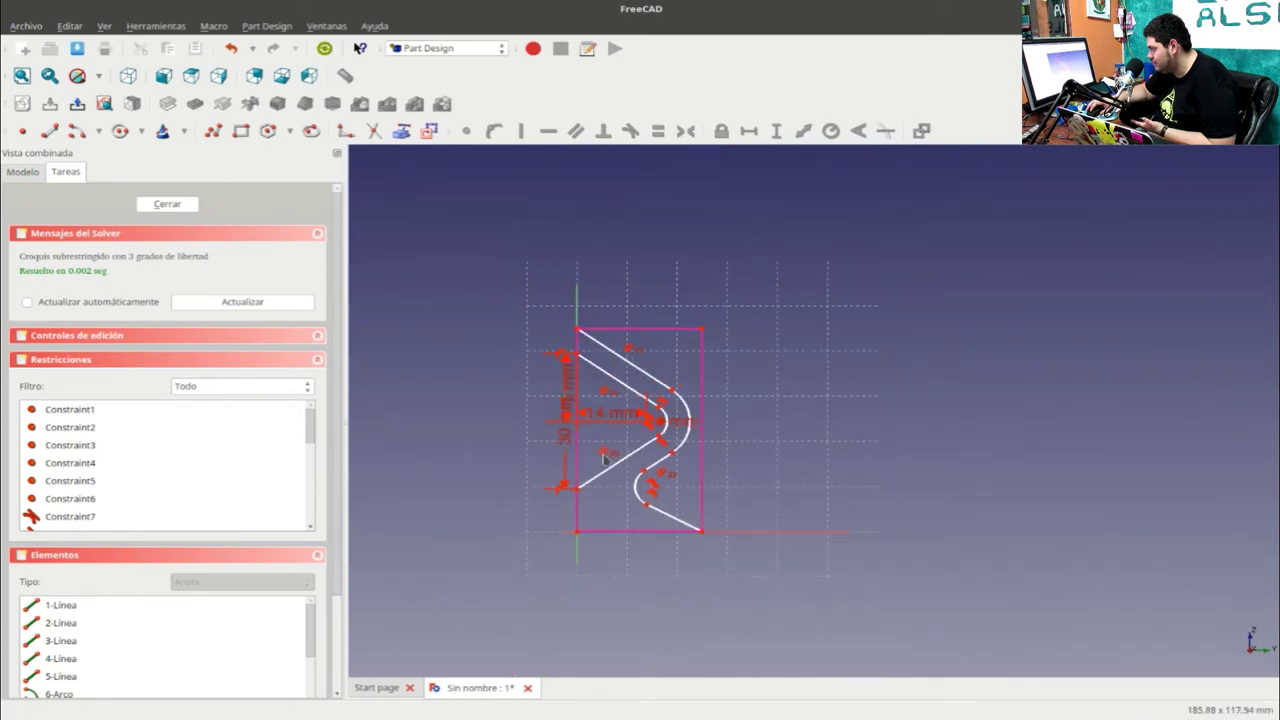
pyautogui.scroll(1, 603, 458)
pyautogui.scroll(2, 603, 458)
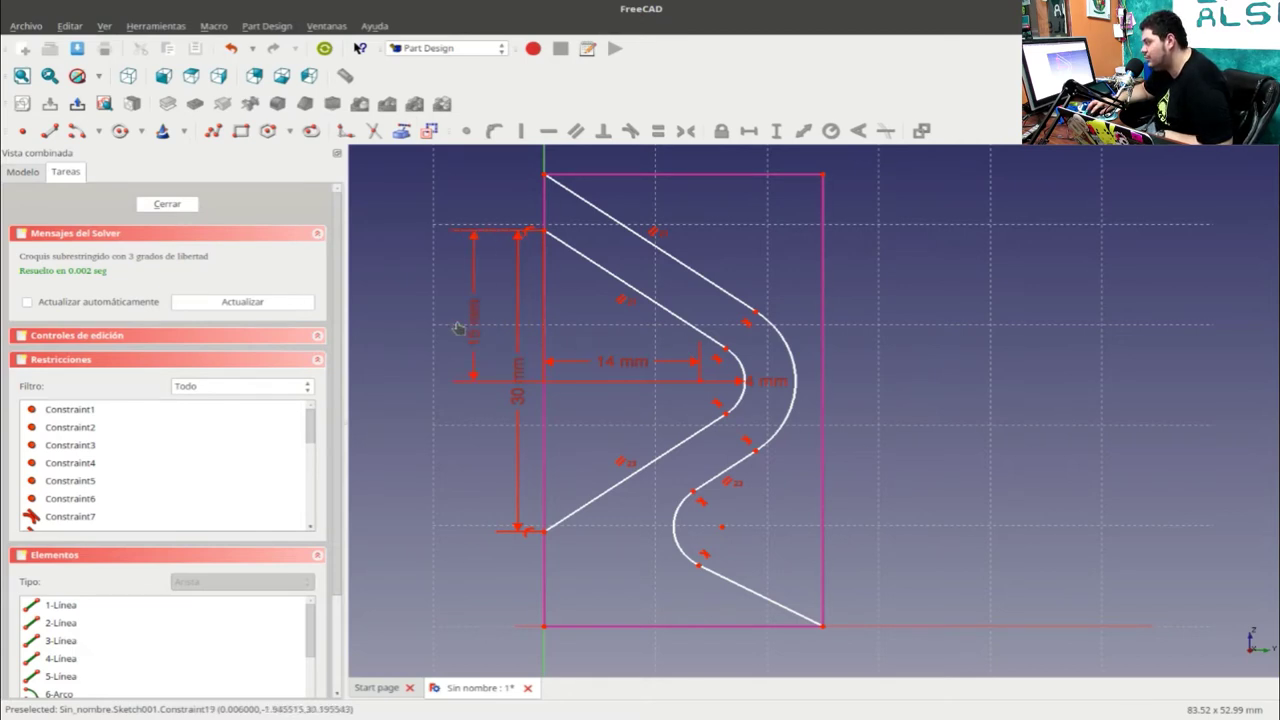
# - Drag the 30 mm and 15 mm dimension labels apart and nudge the lower arc left
pyautogui.moveTo(516, 400); pyautogui.dragTo(463, 468)
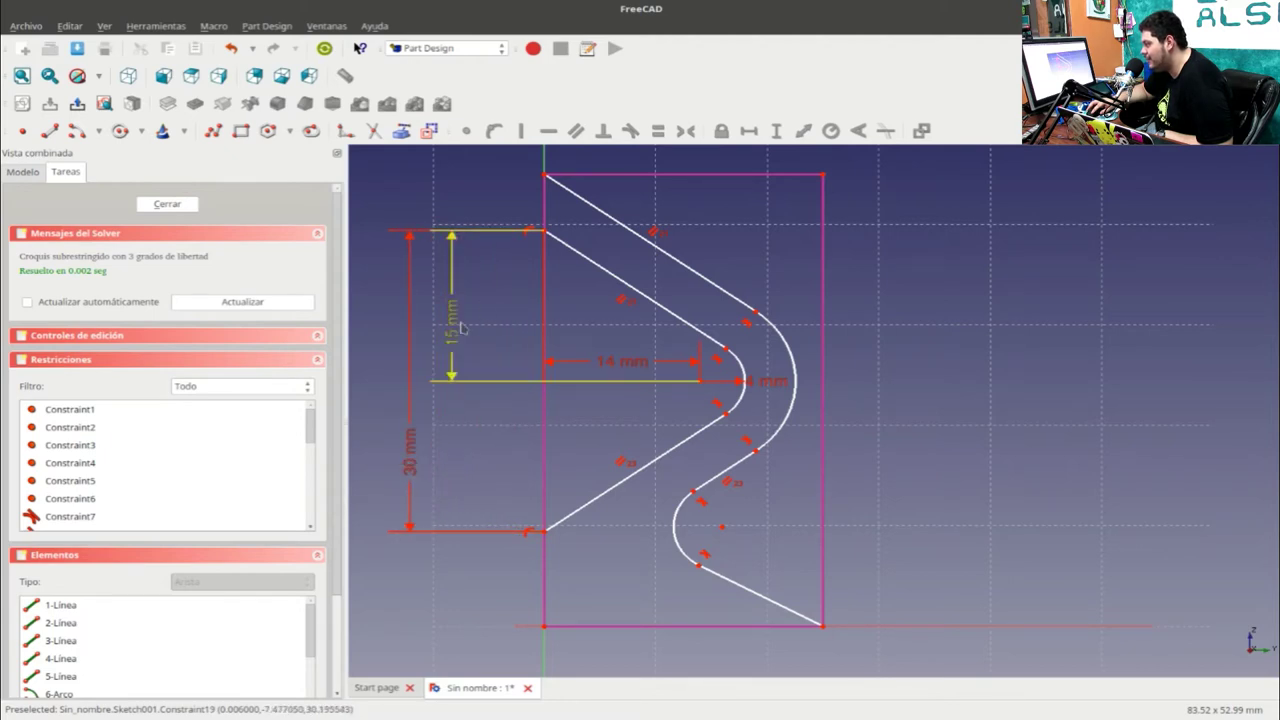
pyautogui.moveTo(476, 336); pyautogui.dragTo(504, 340)
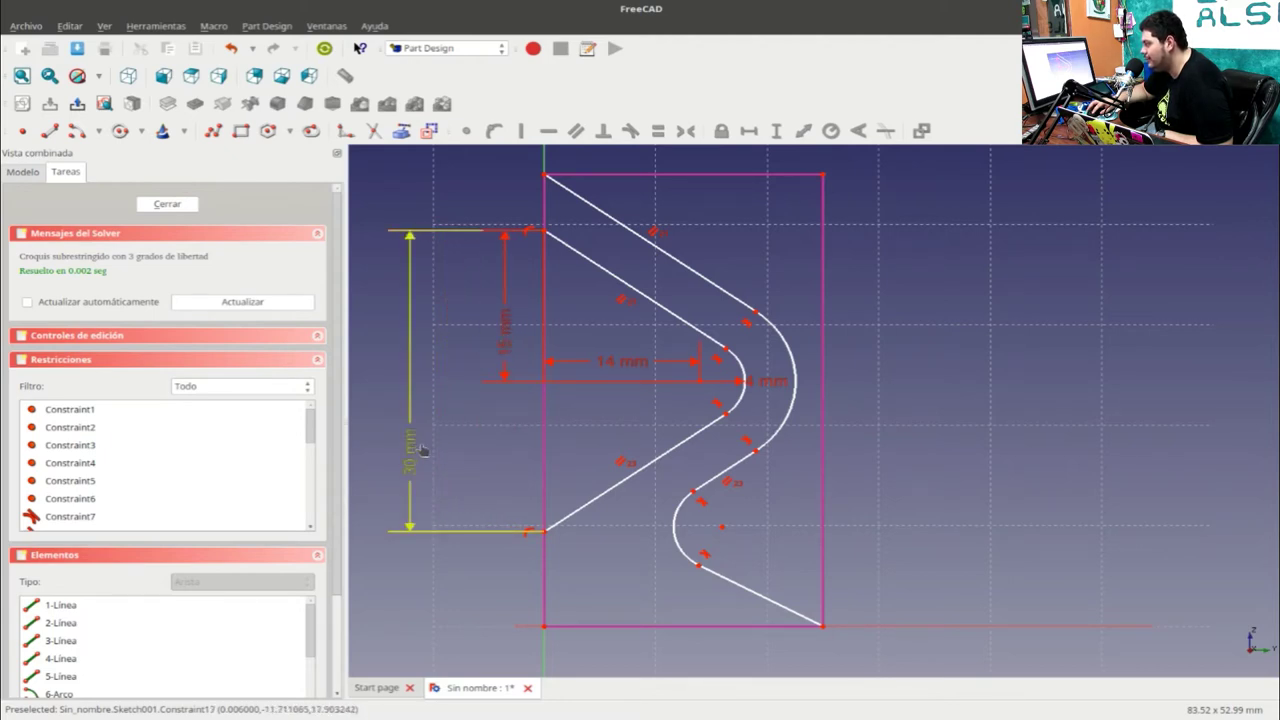
pyautogui.moveTo(422, 451); pyautogui.dragTo(453, 428)
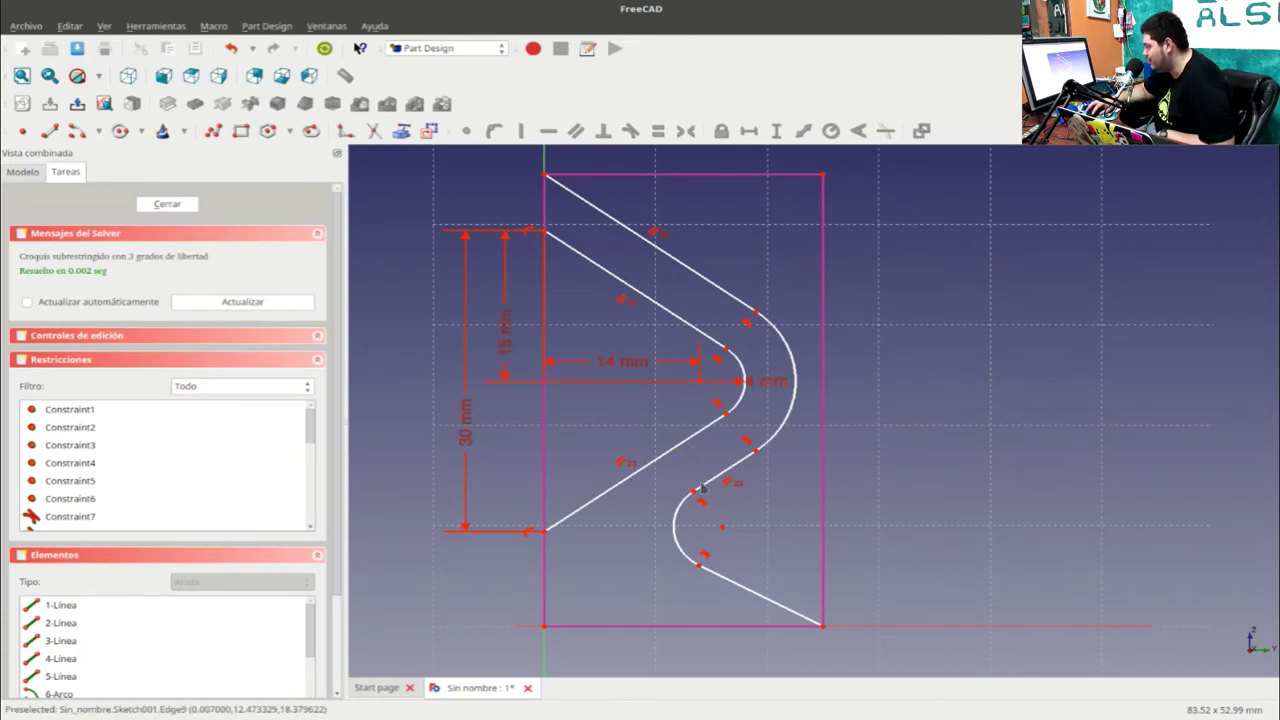
pyautogui.moveTo(722, 531)
pyautogui.mouseDown()
pyautogui.moveTo(692, 527)
pyautogui.moveTo(712, 538)
pyautogui.mouseUp()
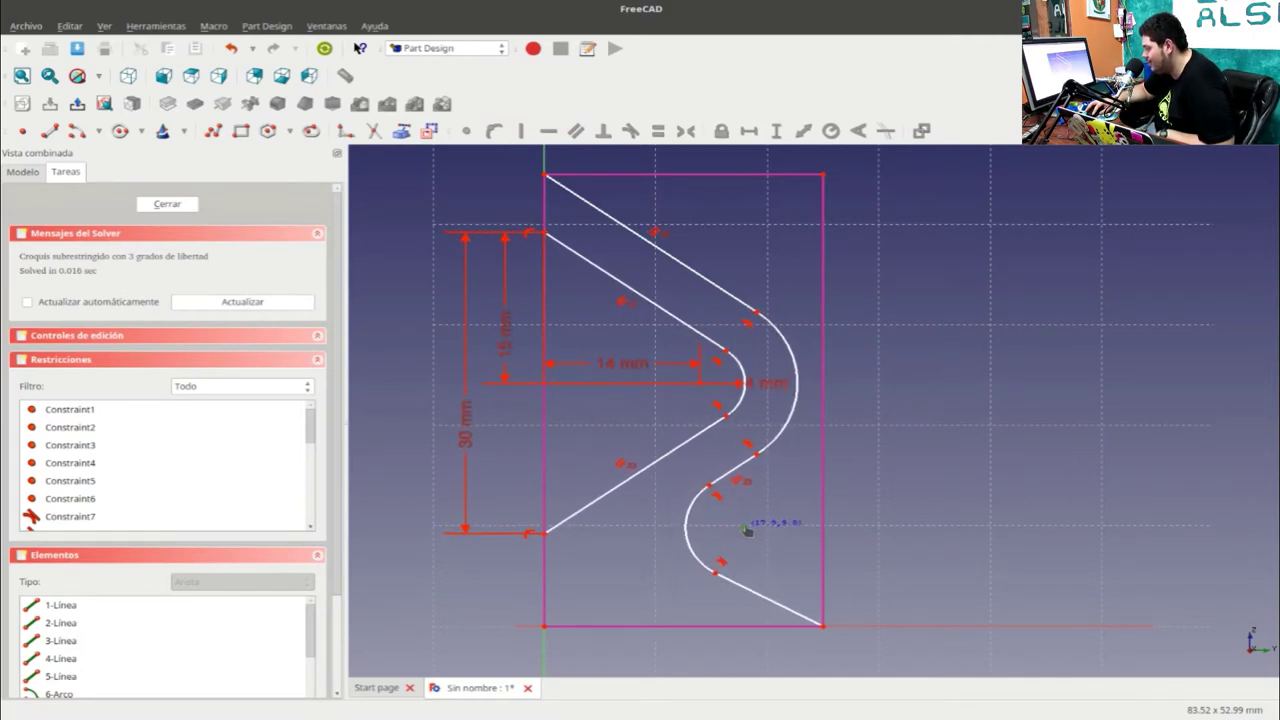
# - Move the lower arc's centre up-right to enlarge it, then raise the lower-left corner point slightly
pyautogui.moveTo(740, 534); pyautogui.dragTo(746, 523)
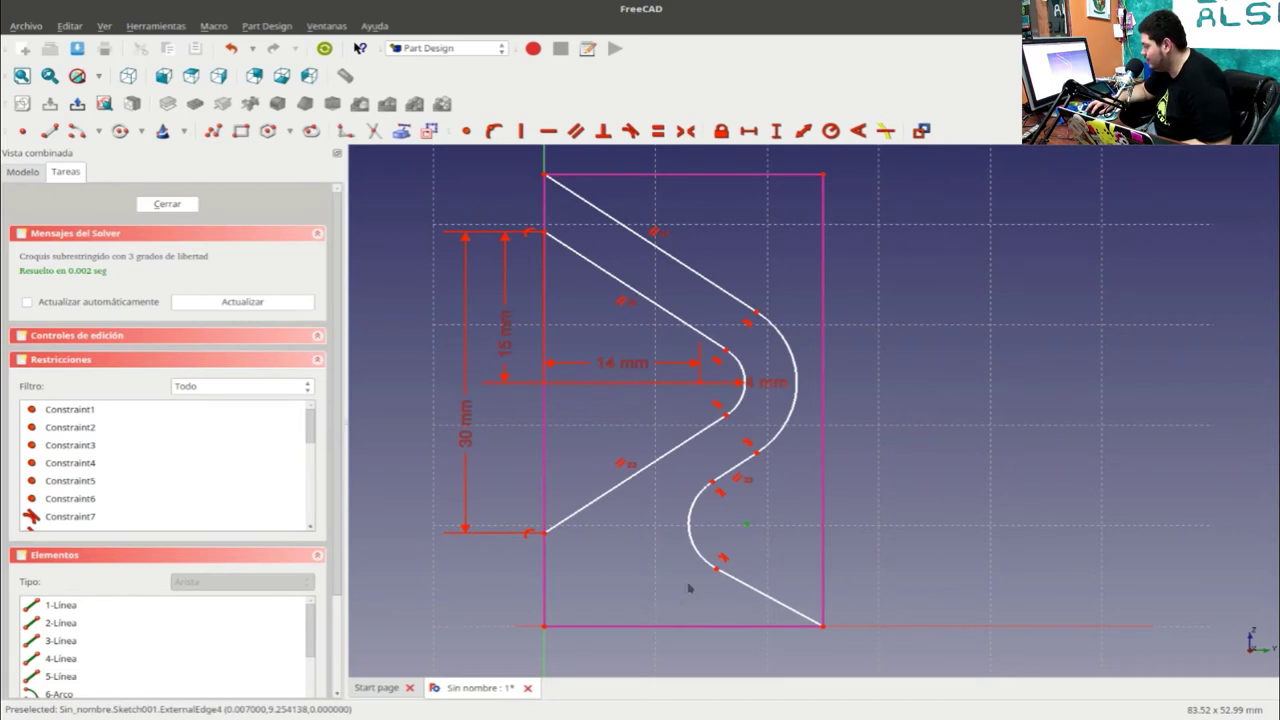
pyautogui.press('g')
pyautogui.press('l')
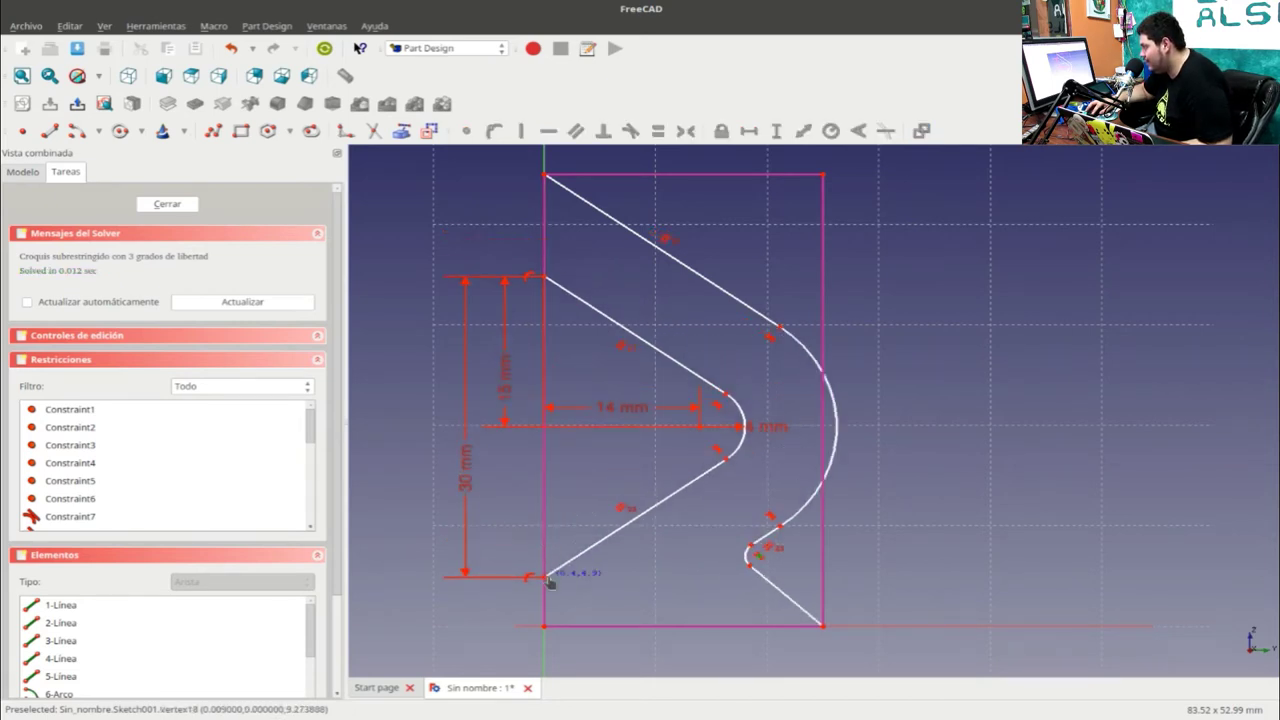
pyautogui.moveTo(557, 499)
pyautogui.mouseDown()
pyautogui.moveTo(556, 549)
pyautogui.moveTo(559, 528)
pyautogui.mouseUp()
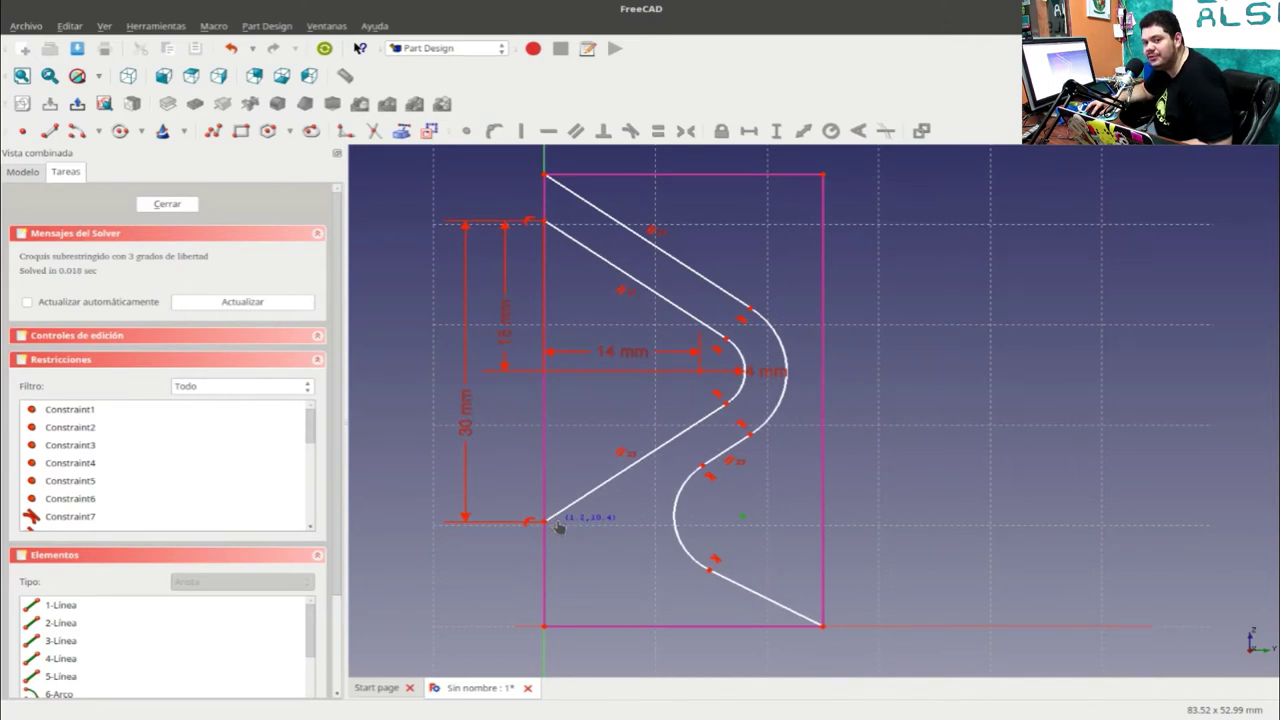
pyautogui.moveTo(559, 528)
pyautogui.mouseDown()
pyautogui.moveTo(564, 497)
pyautogui.moveTo(566, 557)
pyautogui.moveTo(563, 515)
pyautogui.mouseUp()
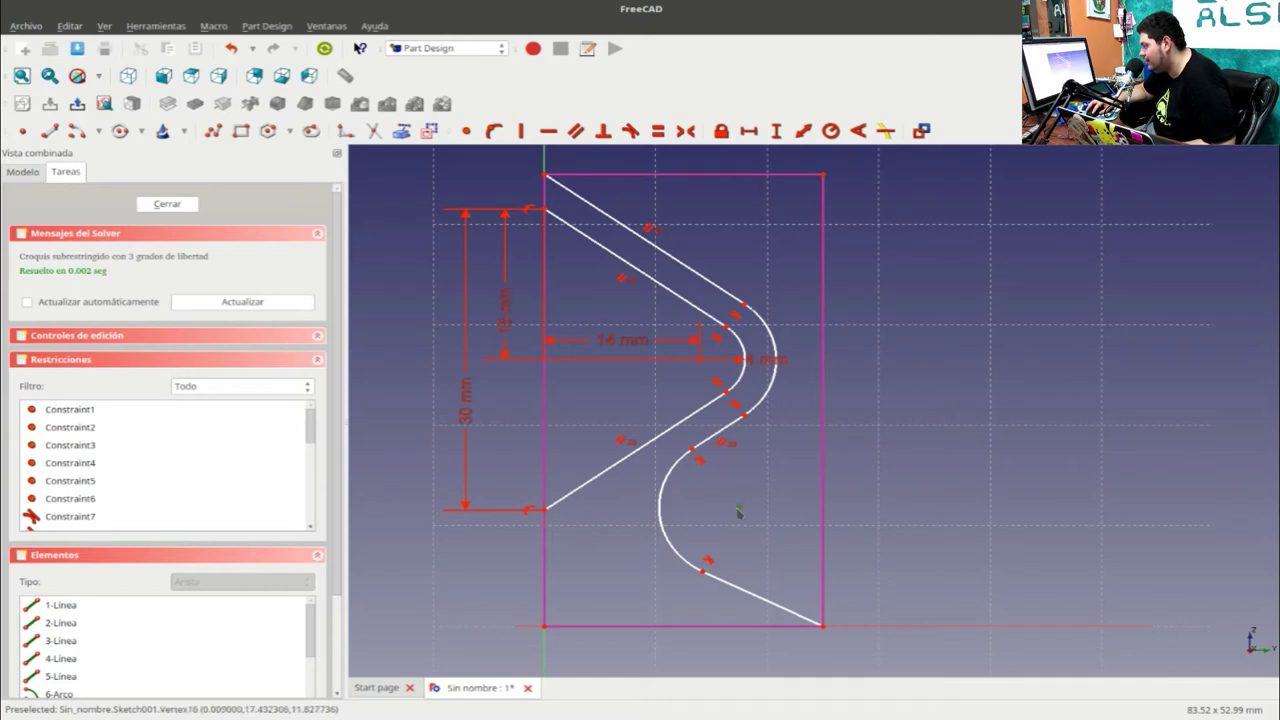
# - Apply a 4 mm radius constraint to the lower arc
pyautogui.press('g')
pyautogui.press('l')
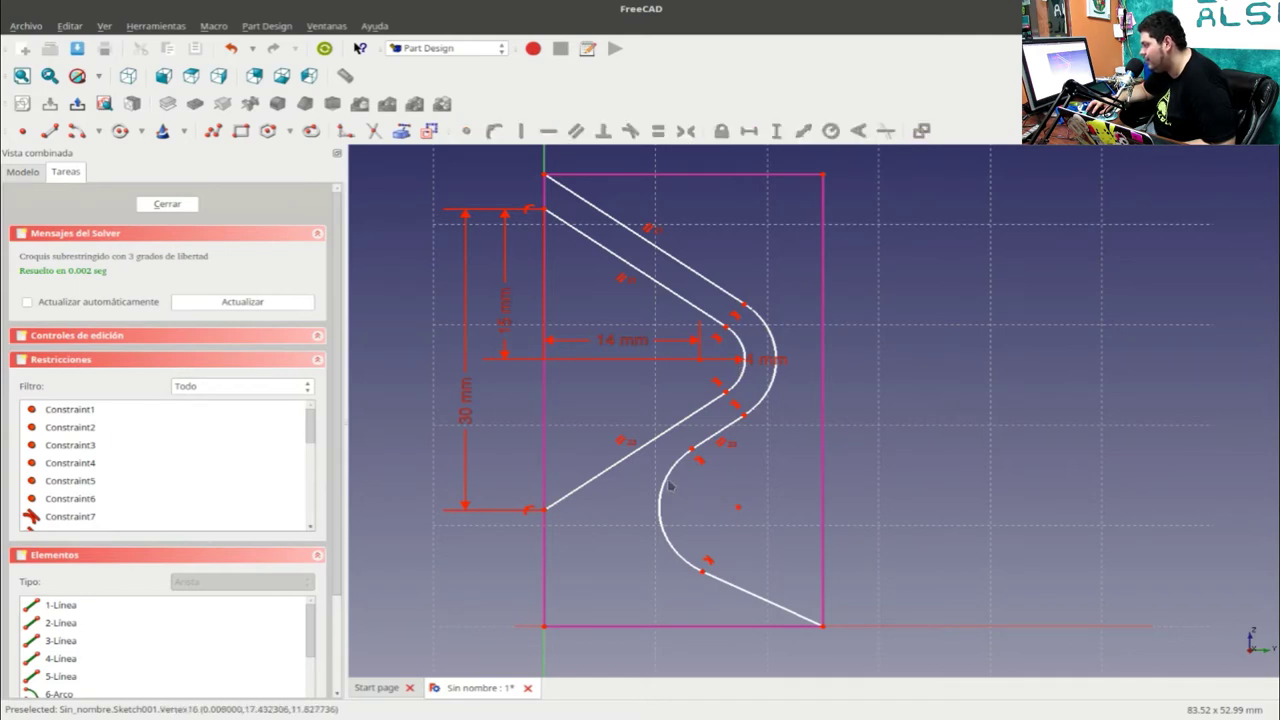
pyautogui.click(660, 488)
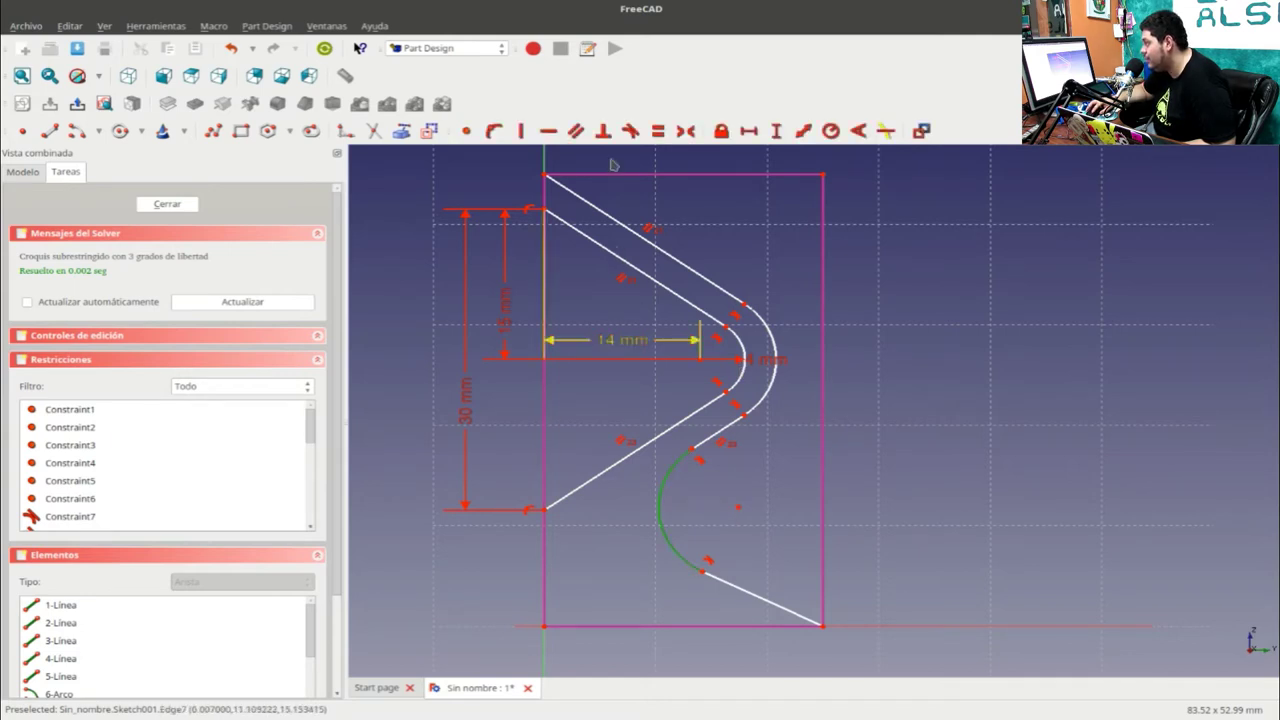
pyautogui.click(836, 134)
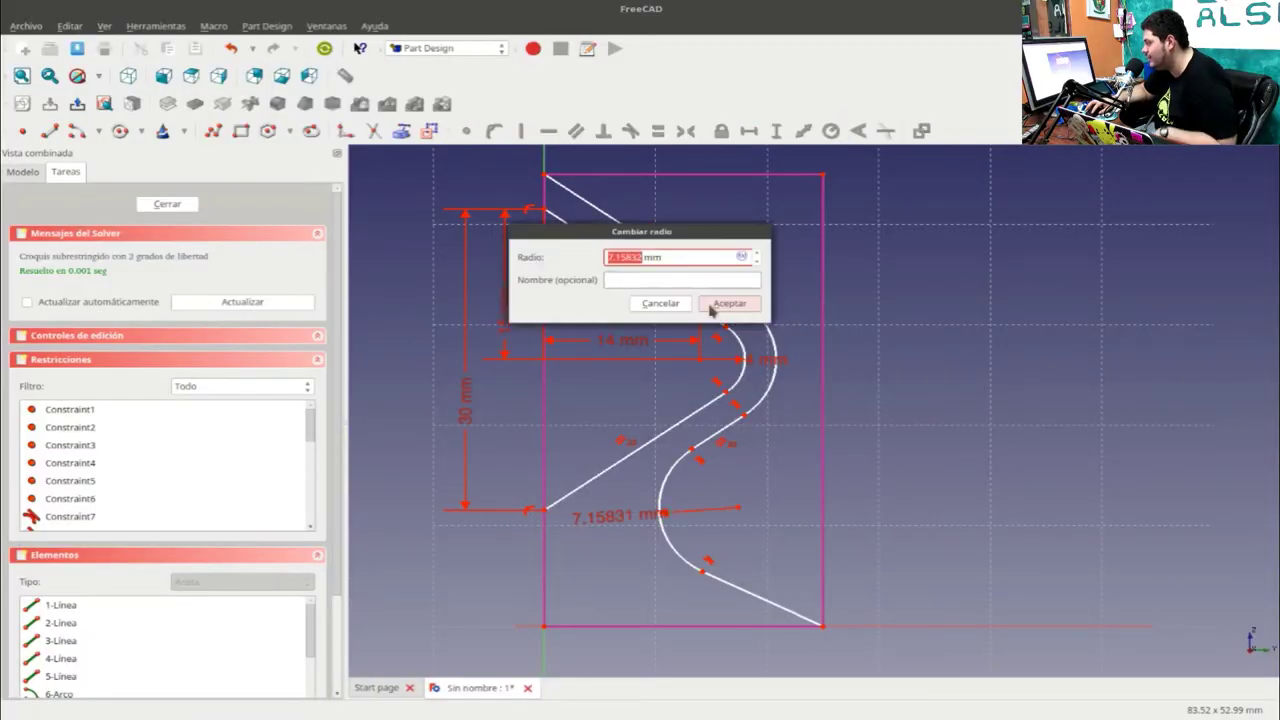
pyautogui.write('4')
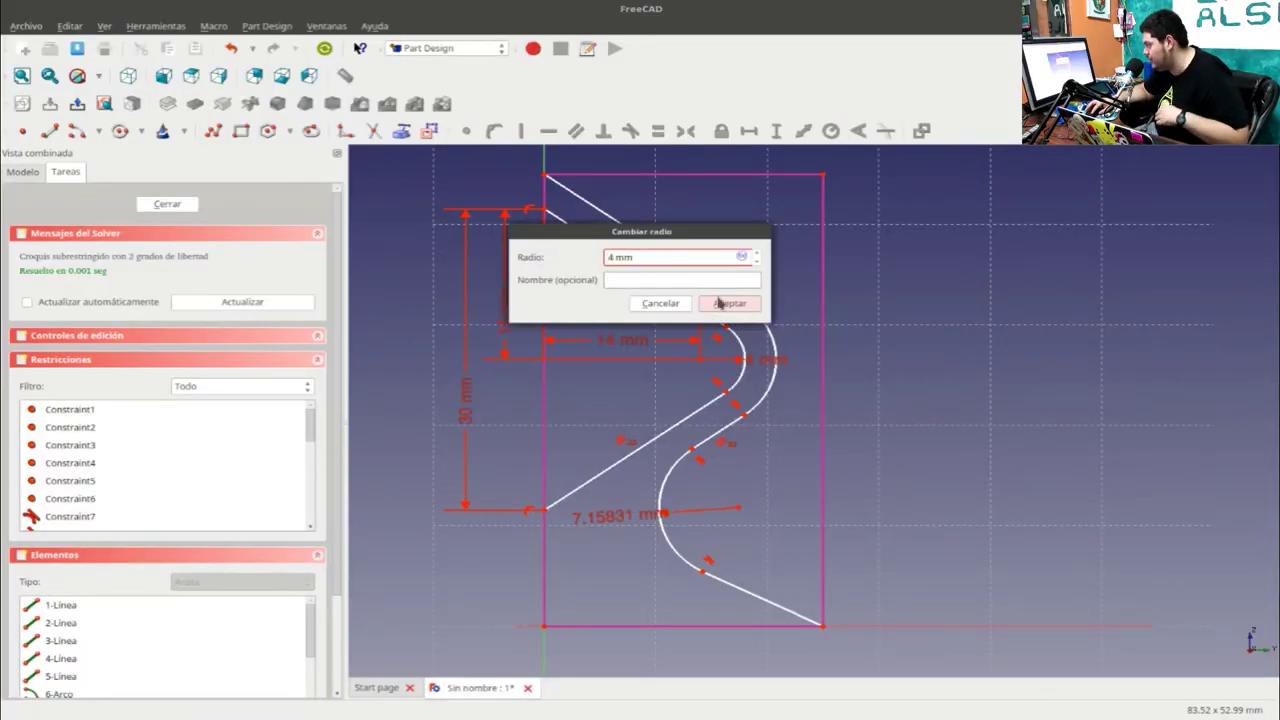
pyautogui.click(724, 304)
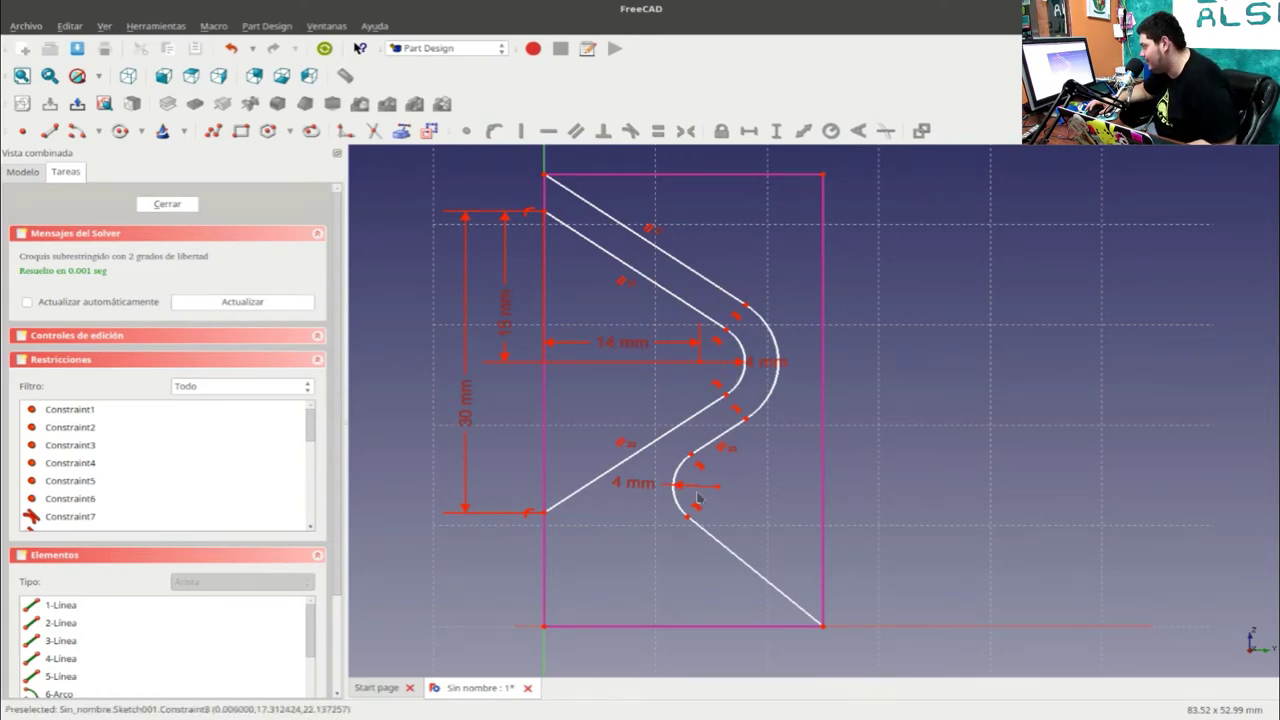
# - Drag the 4 mm lower arc down-left and back up-right to settle its position
pyautogui.scroll(1, 698, 497)
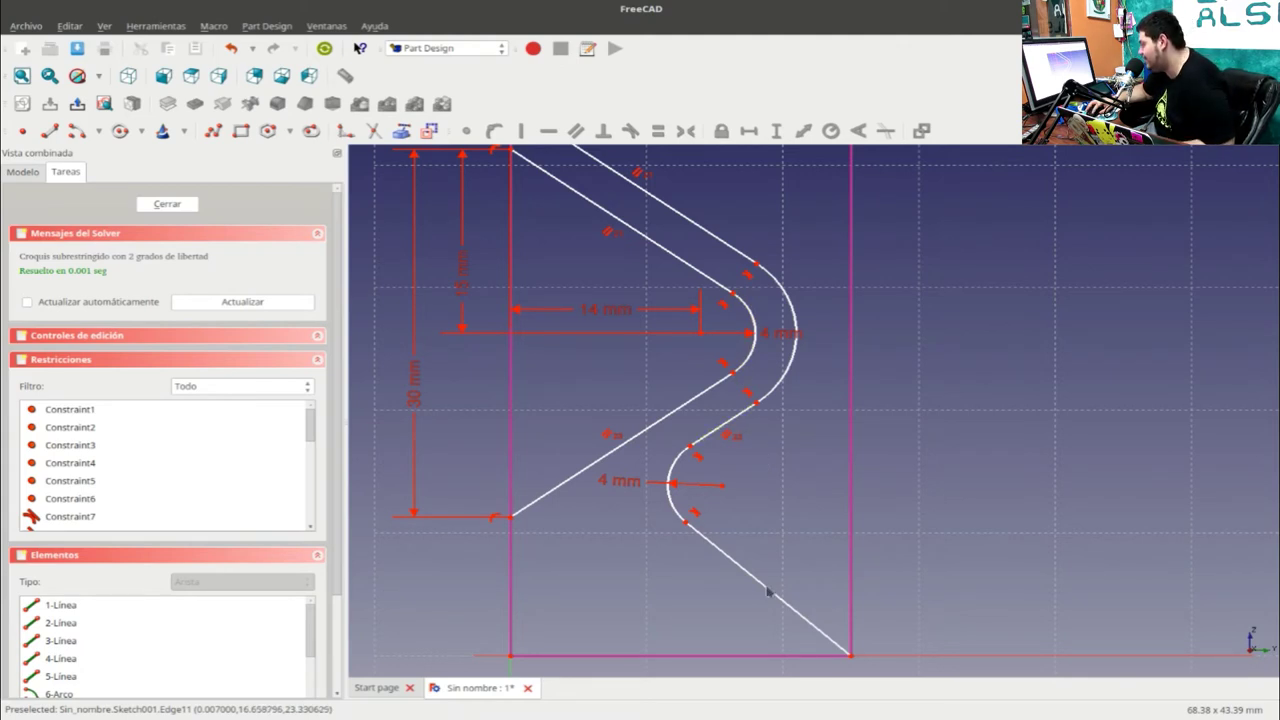
pyautogui.scroll(1, 717, 465)
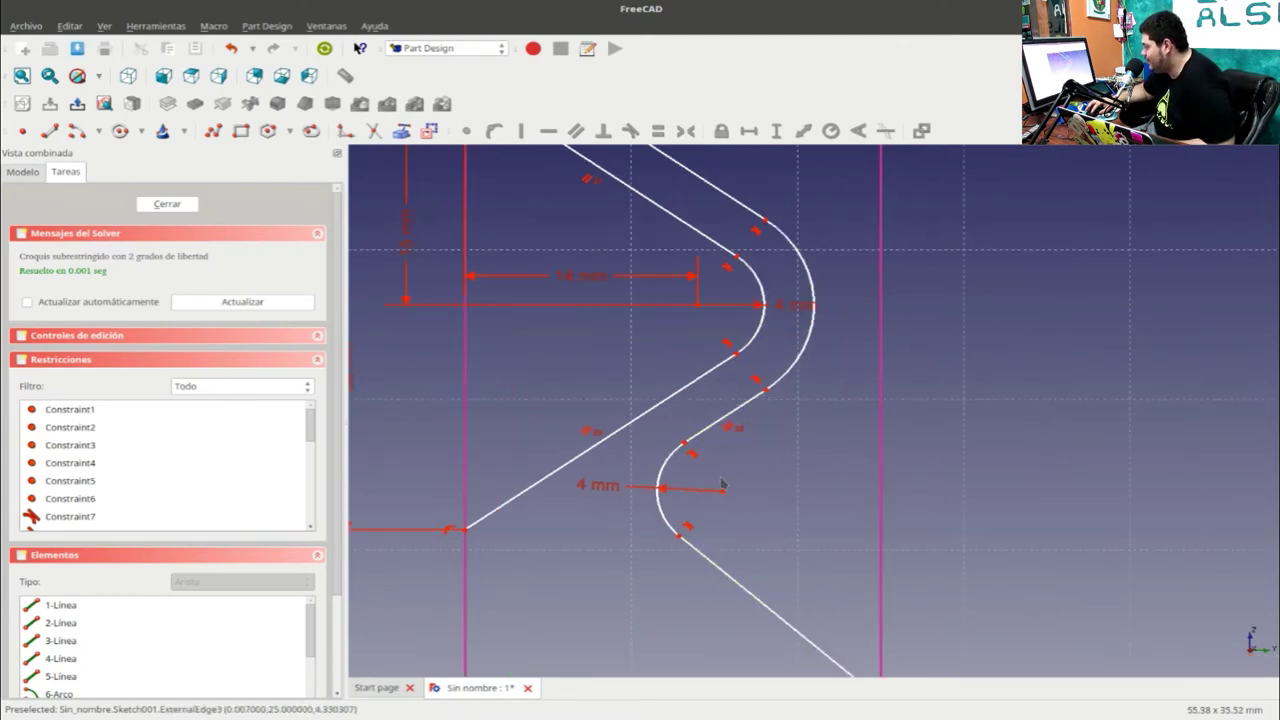
pyautogui.moveTo(723, 497); pyautogui.dragTo(568, 616)
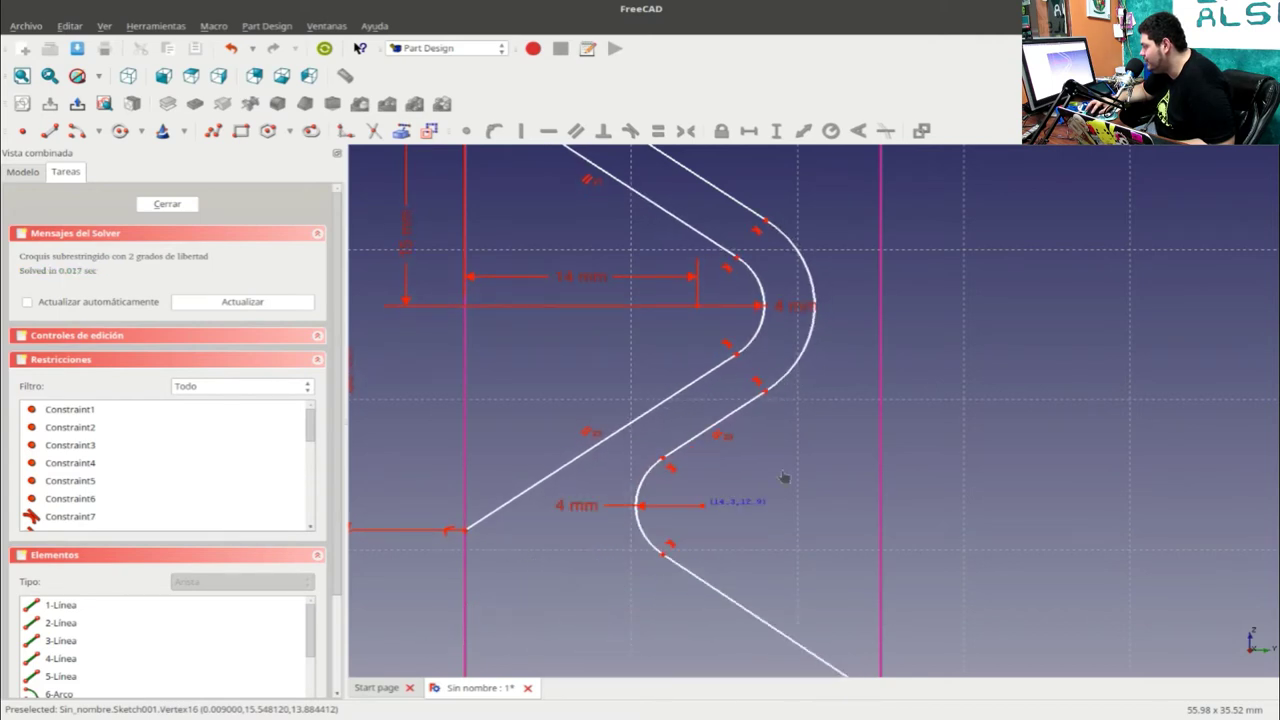
pyautogui.moveTo(568, 616)
pyautogui.mouseDown()
pyautogui.moveTo(737, 496)
pyautogui.moveTo(671, 557)
pyautogui.moveTo(744, 462)
pyautogui.moveTo(697, 494)
pyautogui.mouseUp()
pyautogui.scroll(-2, 696, 496)
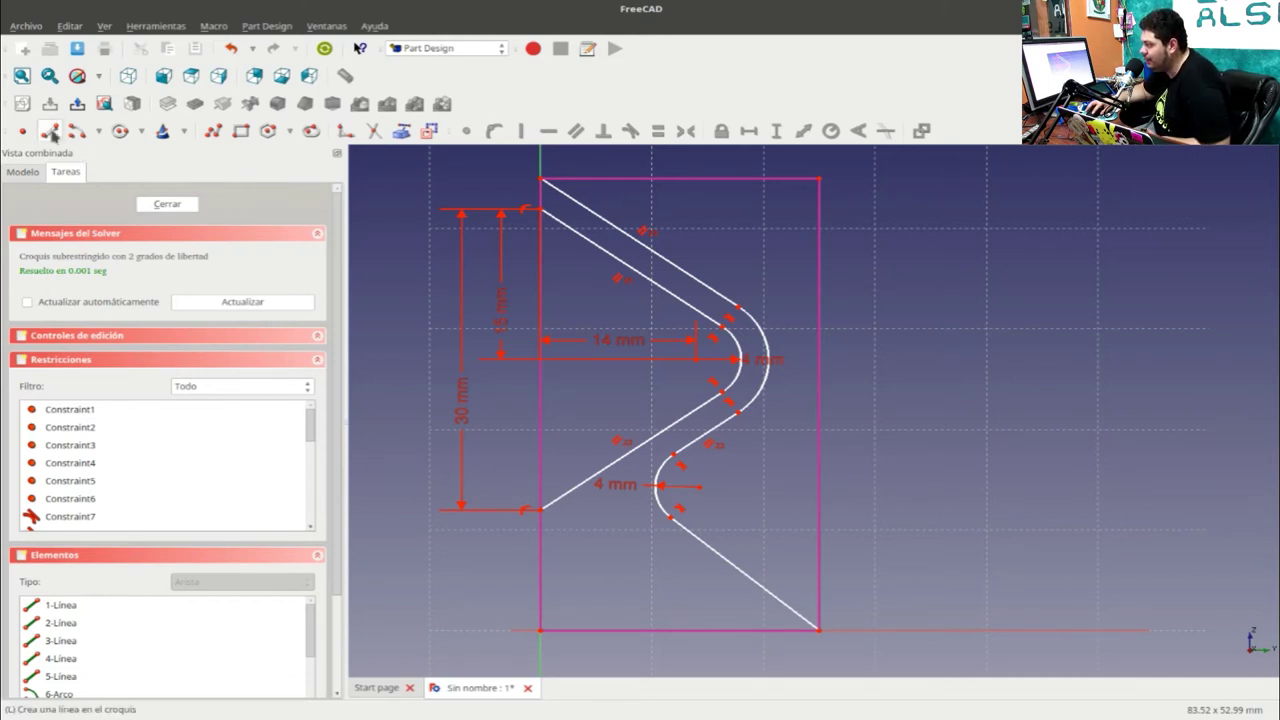
# - Draw a vertical line right of the bend and convert it to construction geometry
pyautogui.click(754, 238)
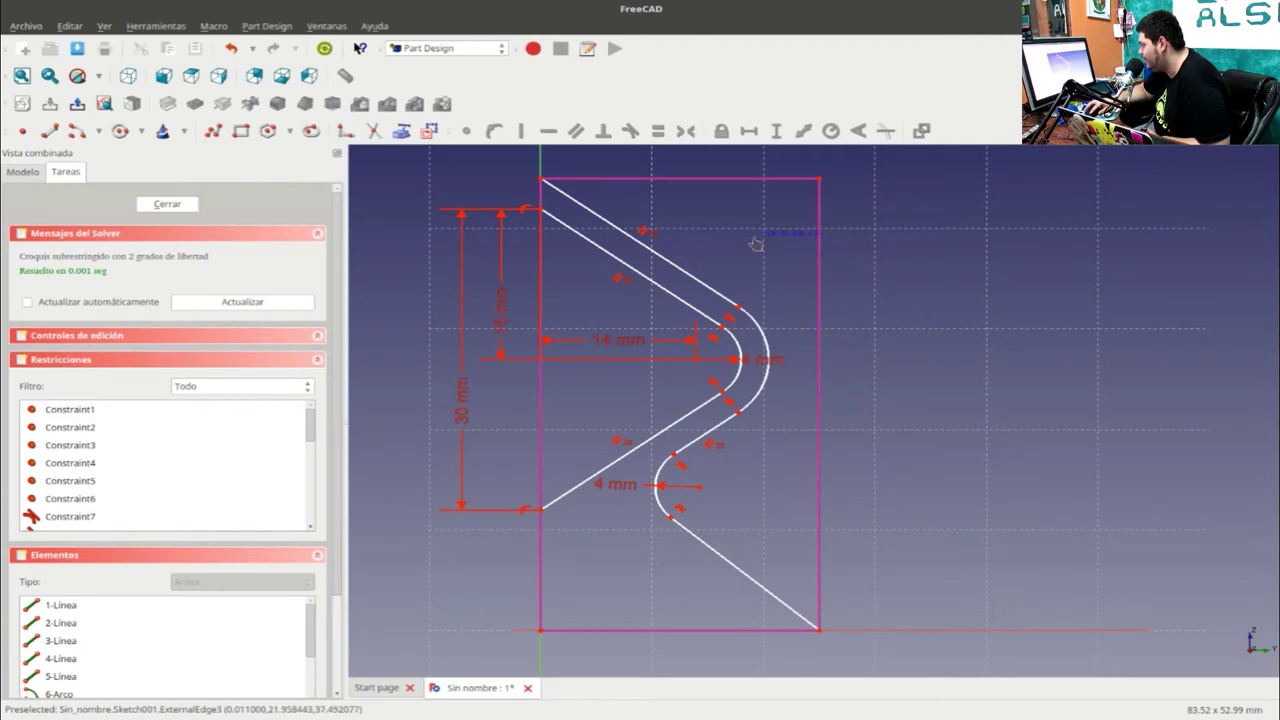
pyautogui.click(760, 541)
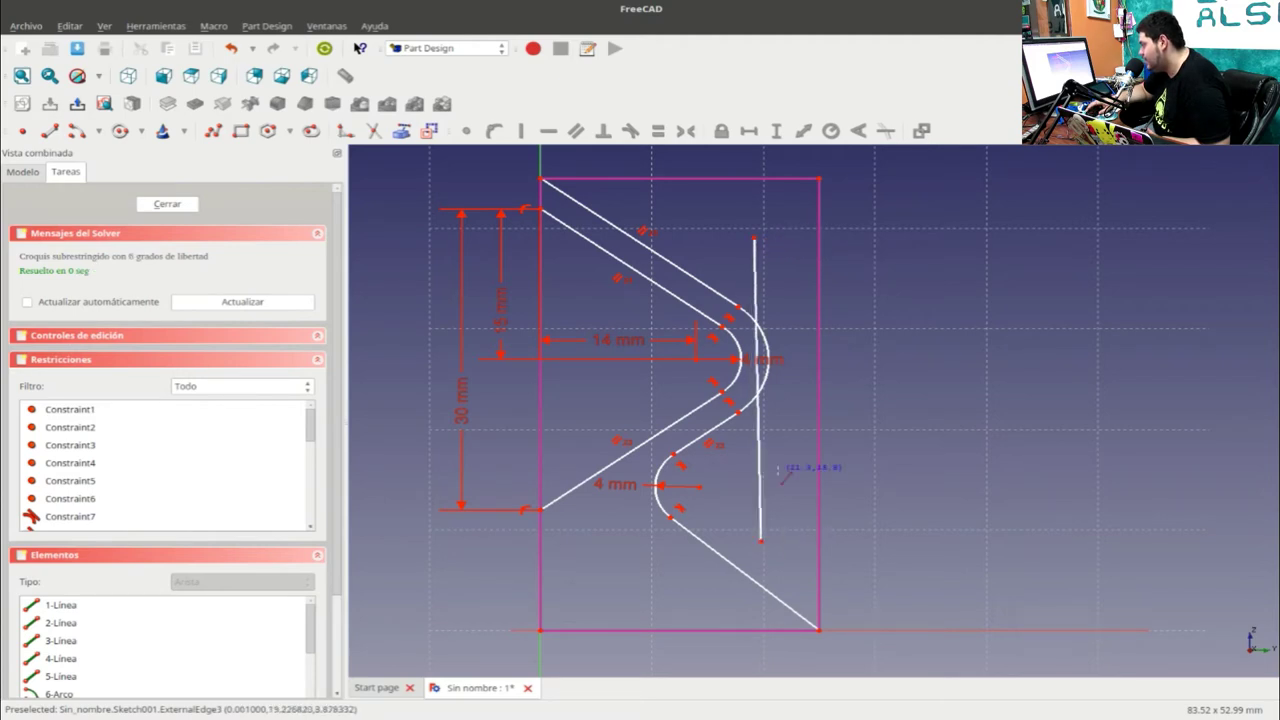
pyautogui.click(754, 302)
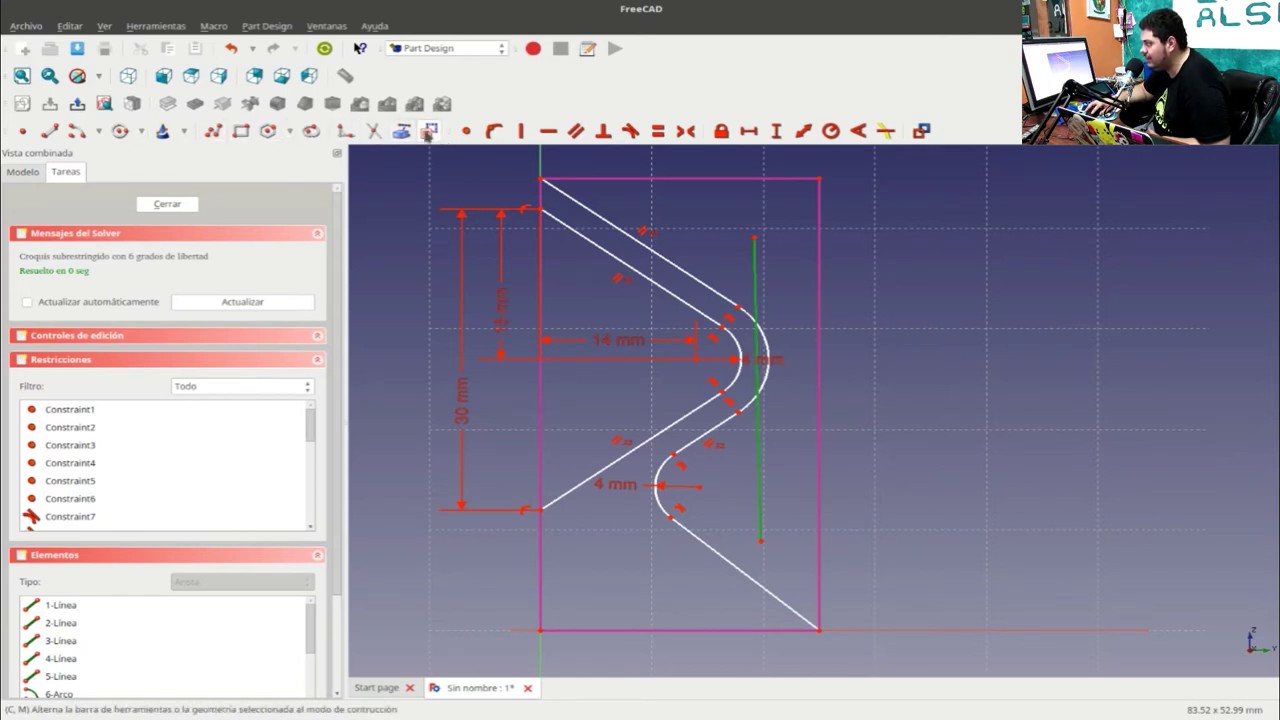
pyautogui.click(428, 132)
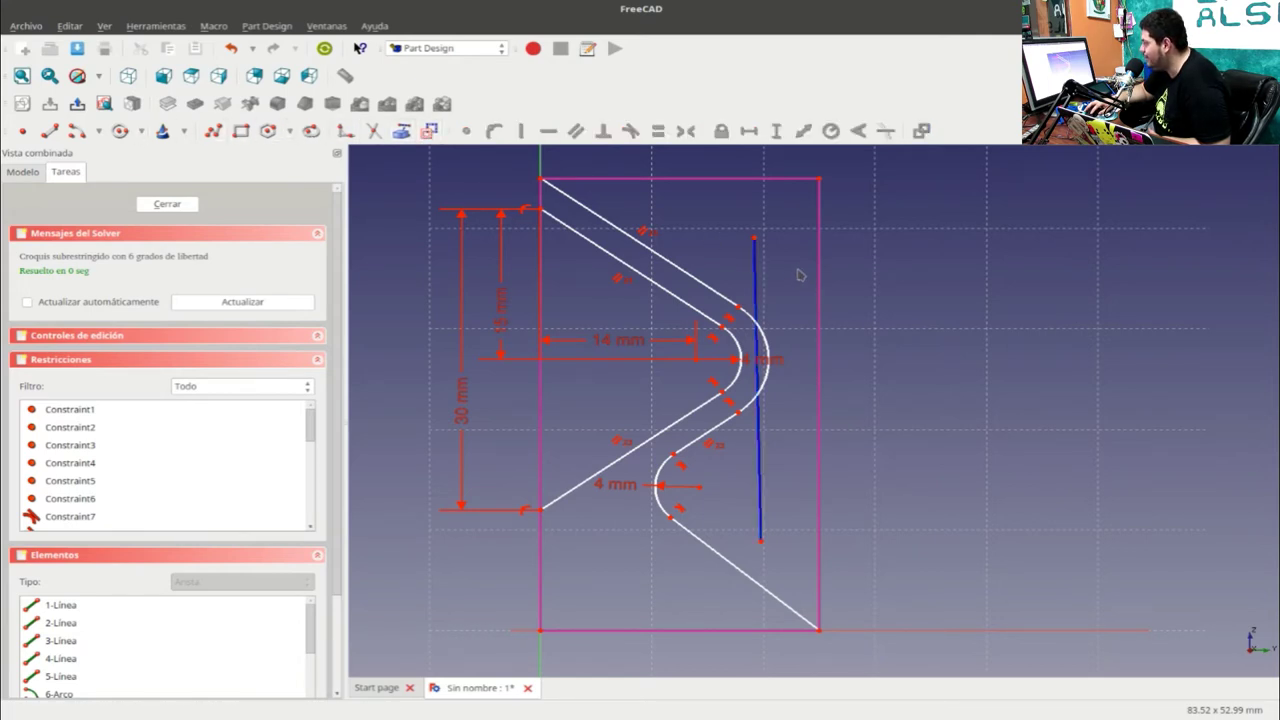
# - Leave the sketch, look at the Pocket settings unchanged, then reopen Sketch001 and select its long vertical line
pyautogui.click(166, 204)
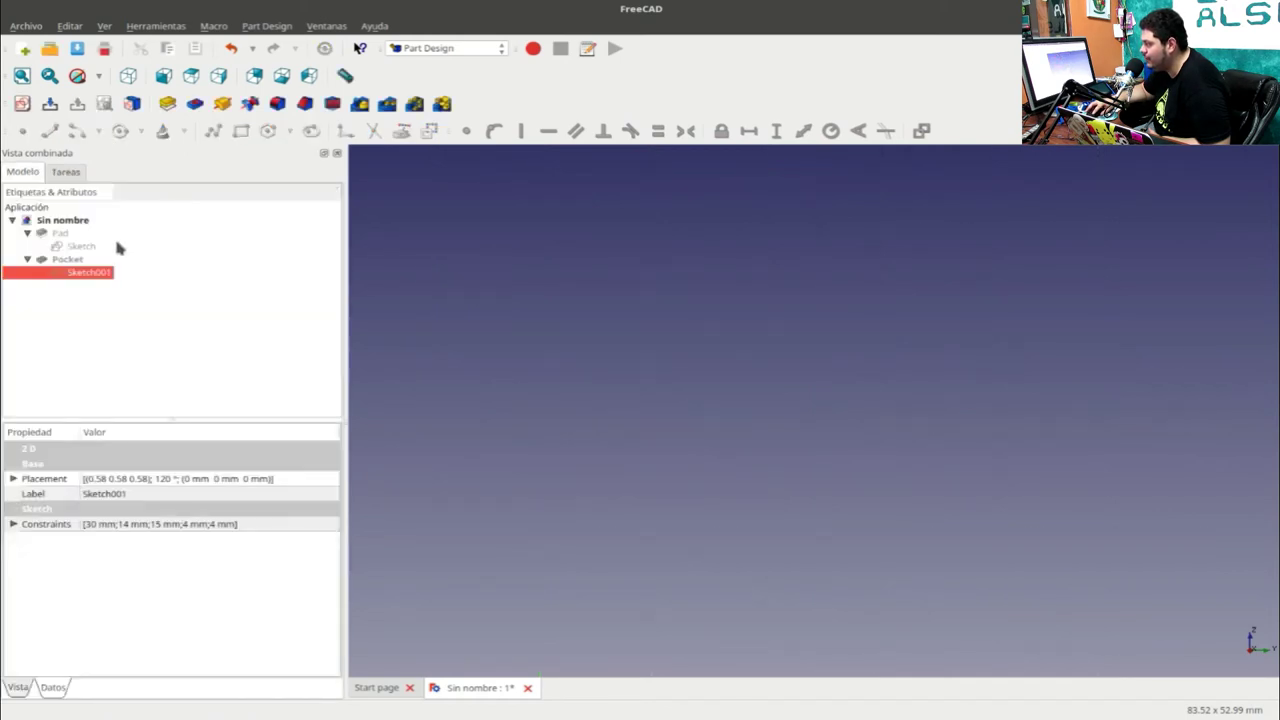
pyautogui.click(80, 259)
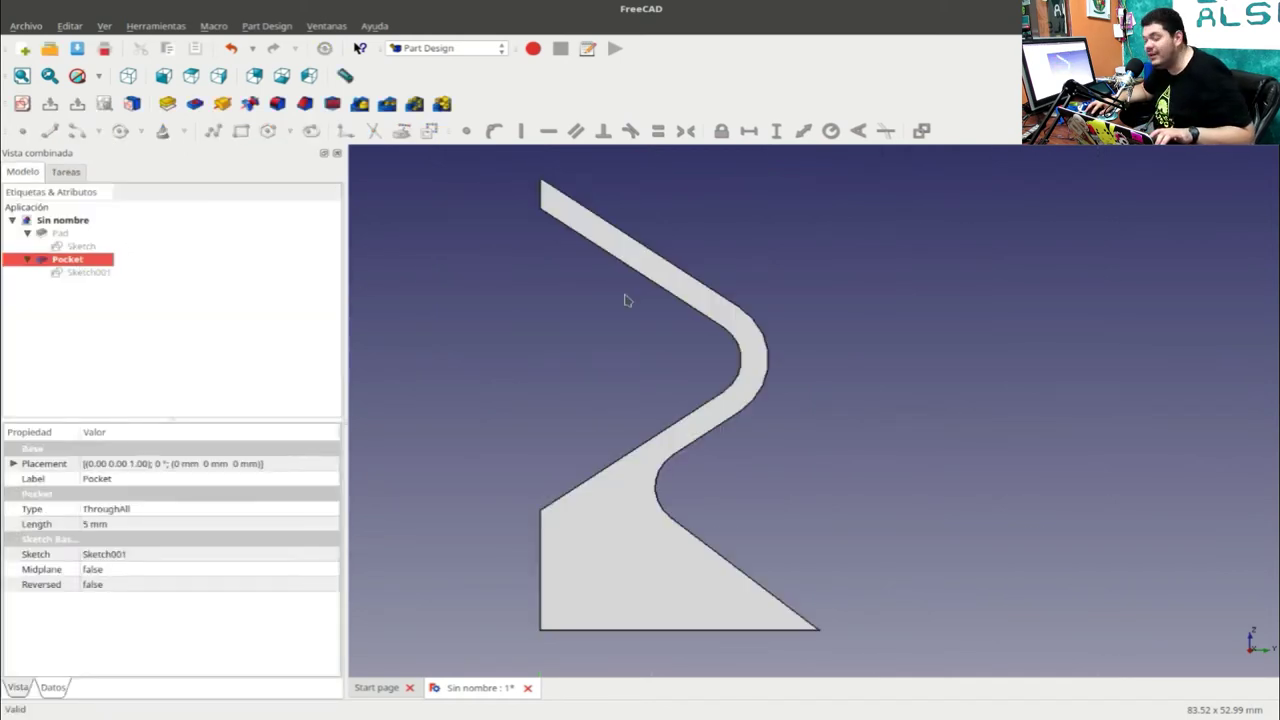
pyautogui.doubleClick(62, 263)
pyautogui.click(130, 206)
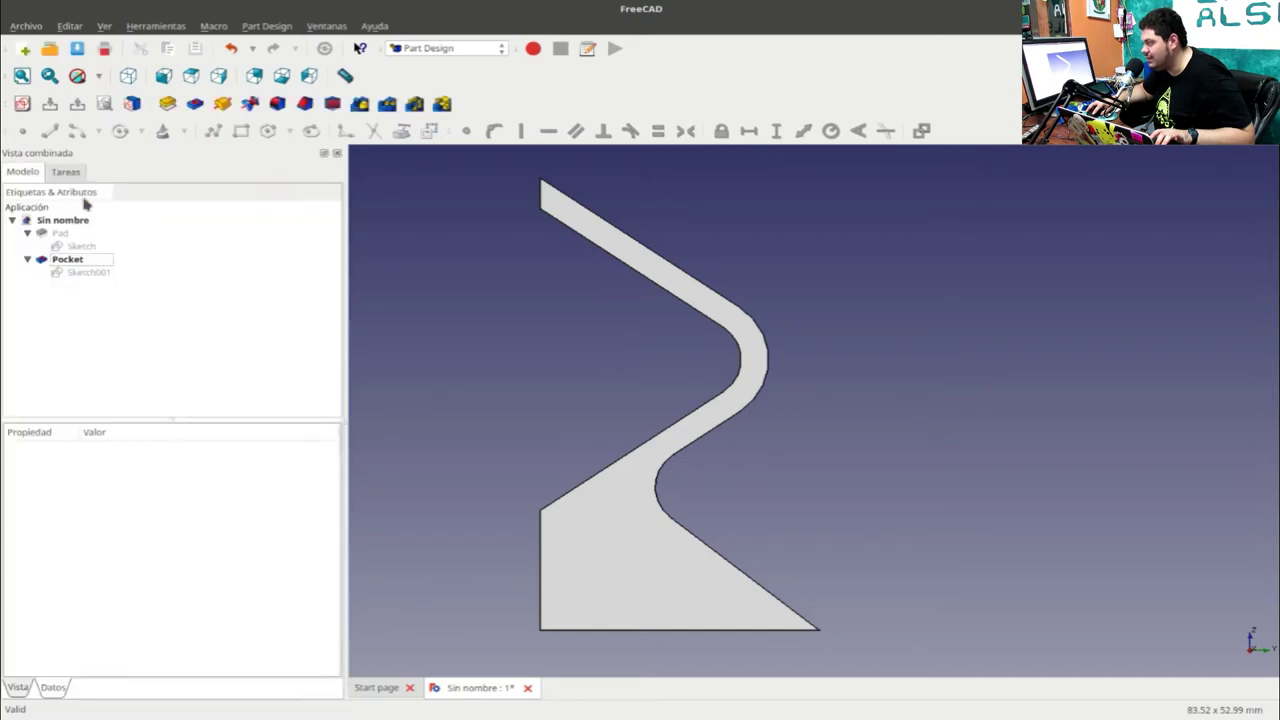
pyautogui.doubleClick(84, 271)
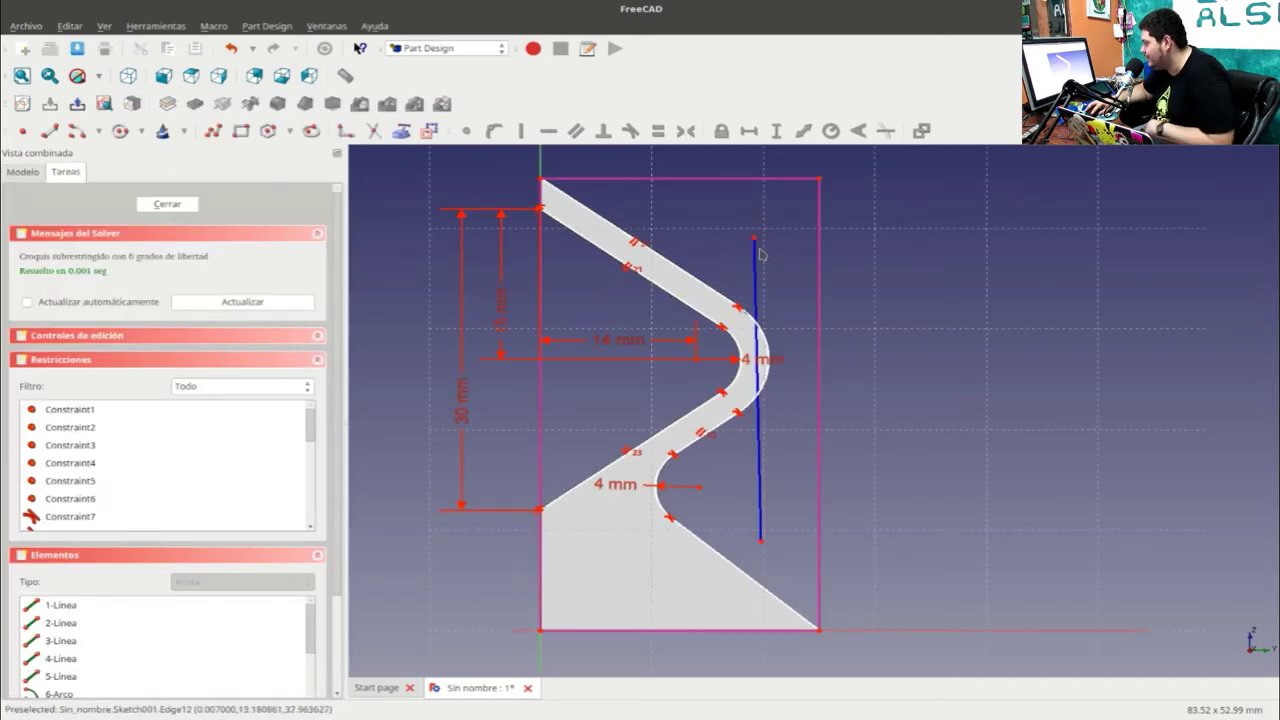
pyautogui.click(755, 262)
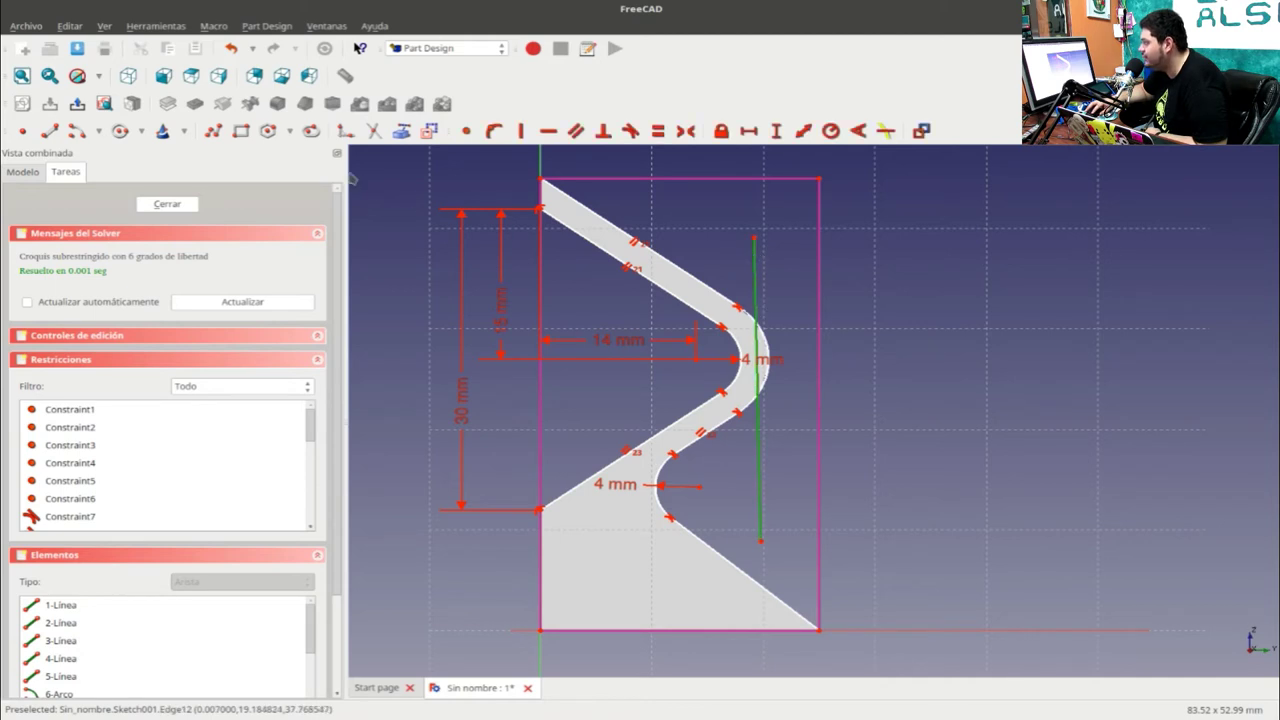
# - Constrain the long line vertical and drag it left onto the curves
pyautogui.click(528, 135)
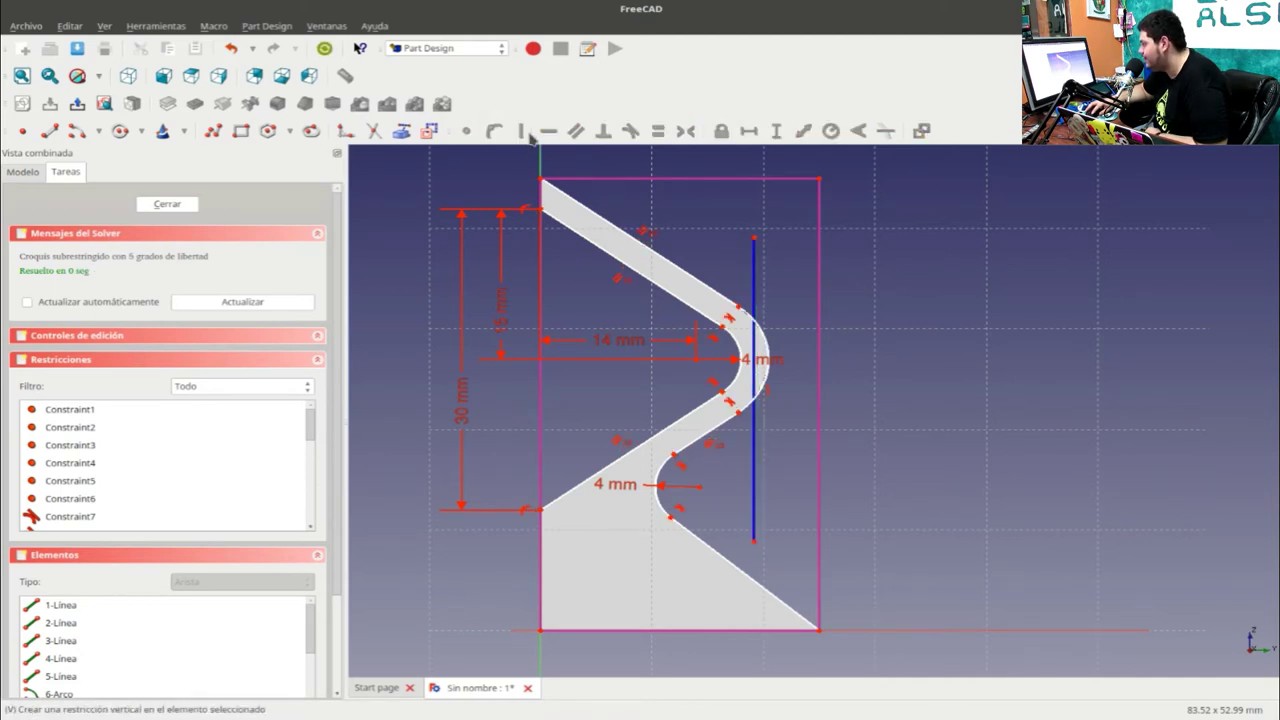
pyautogui.scroll(2, 774, 363)
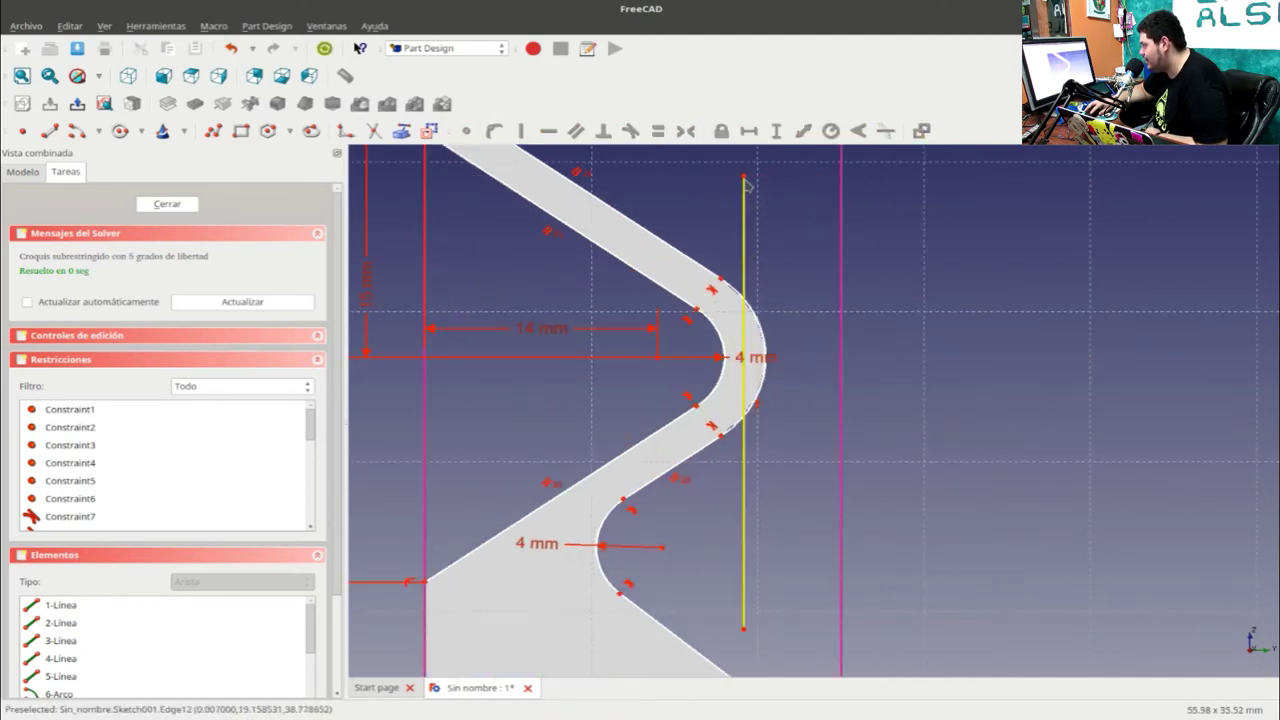
pyautogui.moveTo(745, 180)
pyautogui.mouseDown()
pyautogui.moveTo(654, 190)
pyautogui.moveTo(640, 228)
pyautogui.mouseUp()
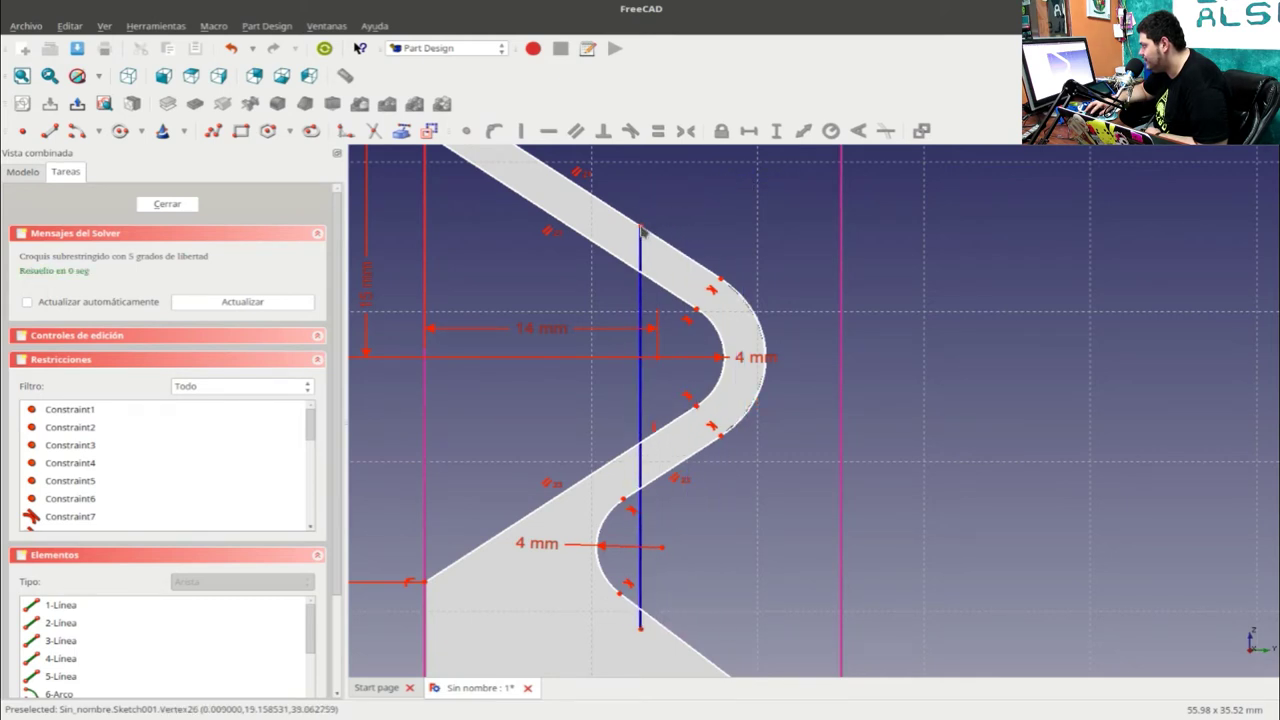
# - Pin the vertical line with Point On Object to a point on the curve and the lower arc's centre
pyautogui.click(641, 379)
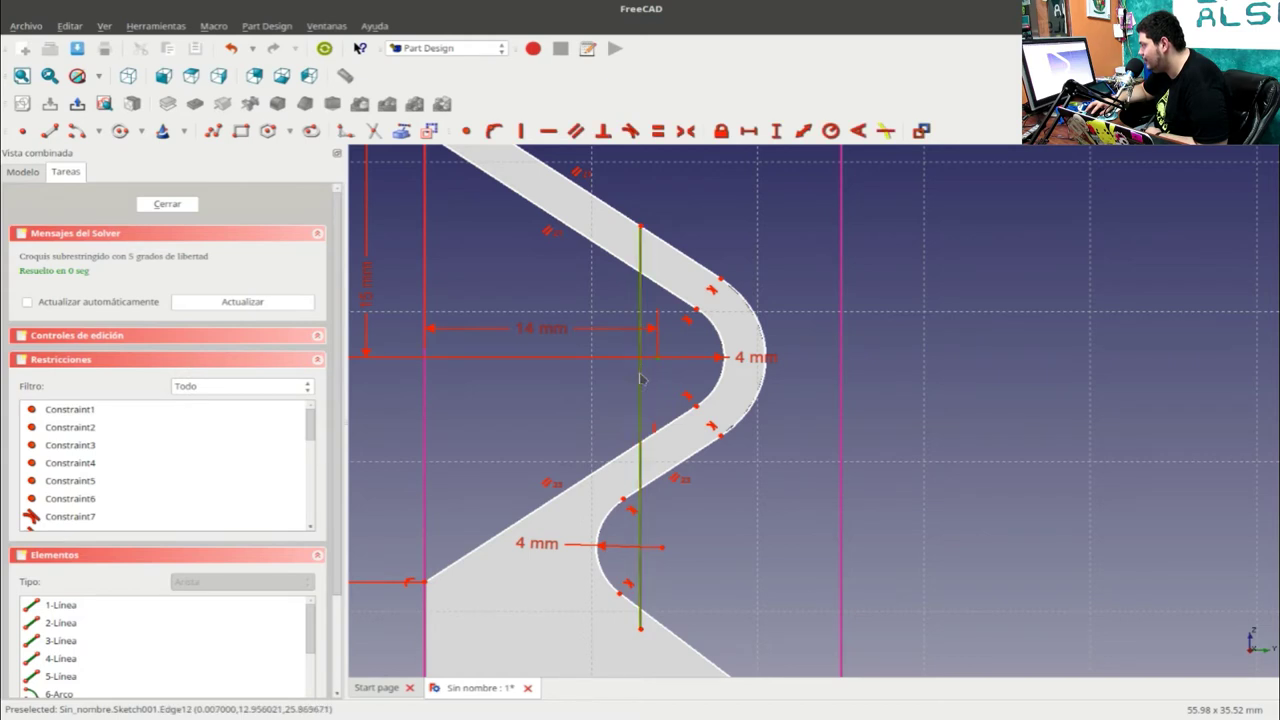
pyautogui.click(494, 132)
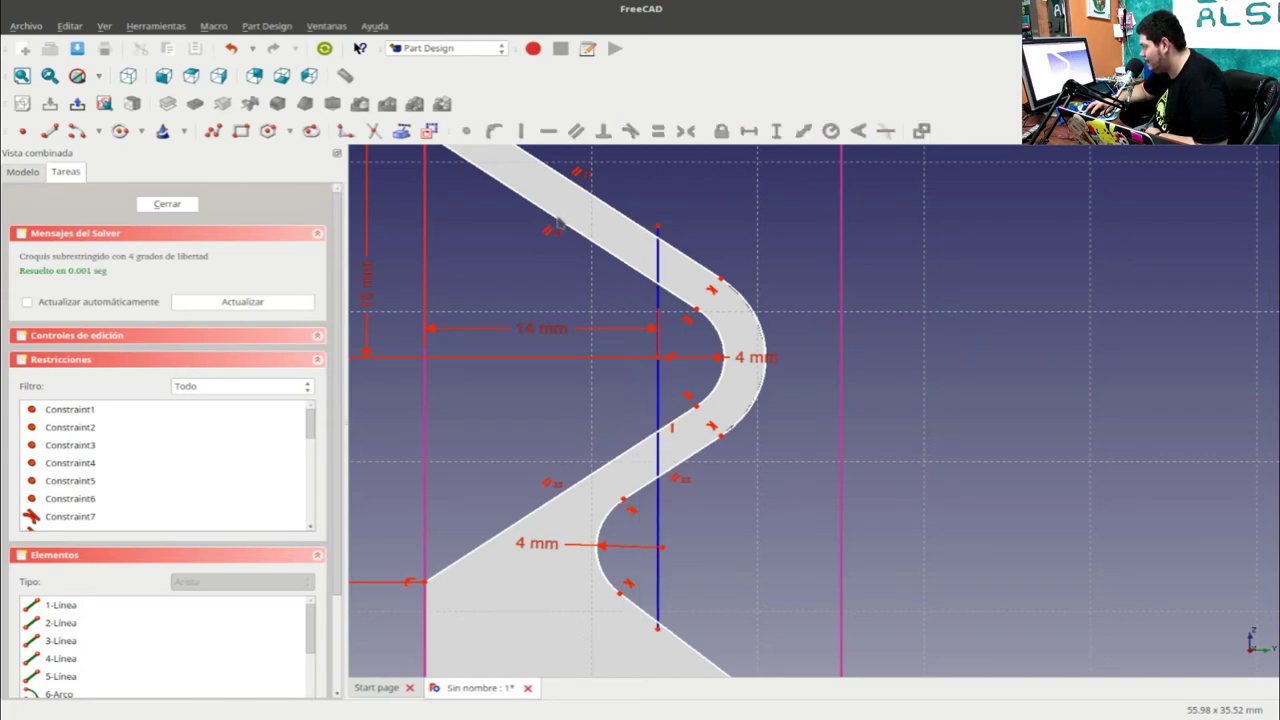
pyautogui.click(657, 535)
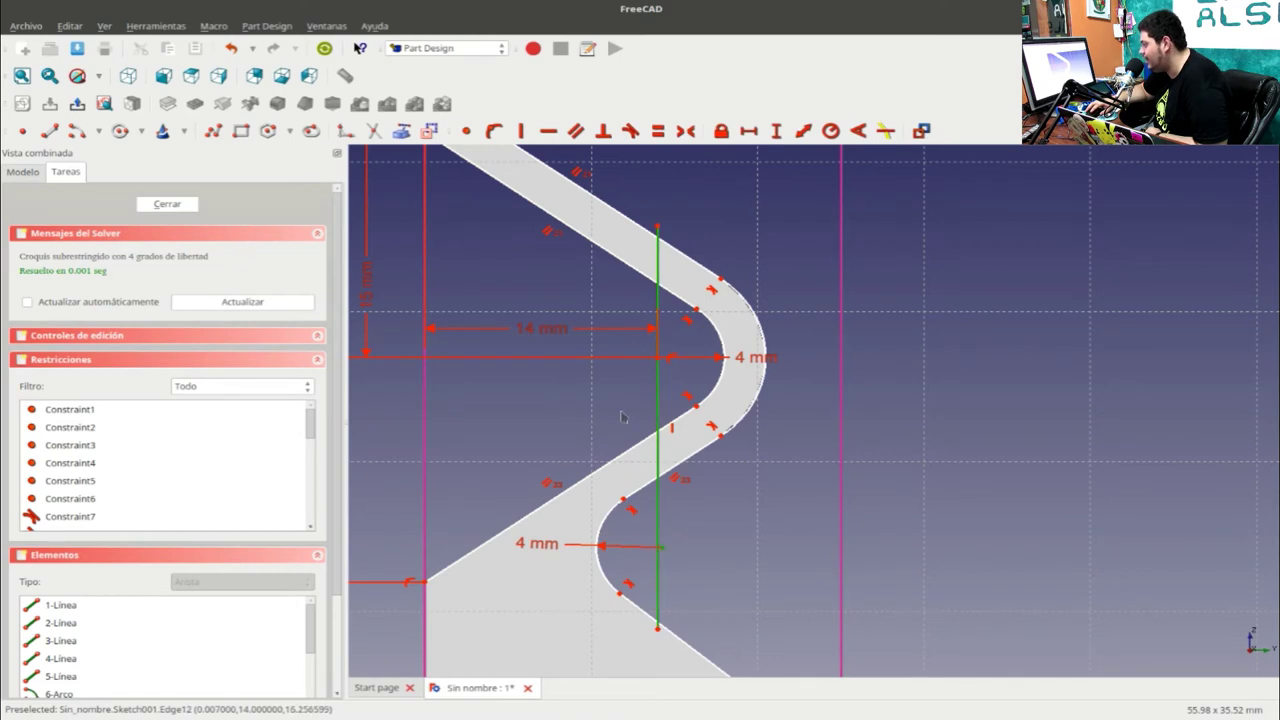
pyautogui.click(495, 134)
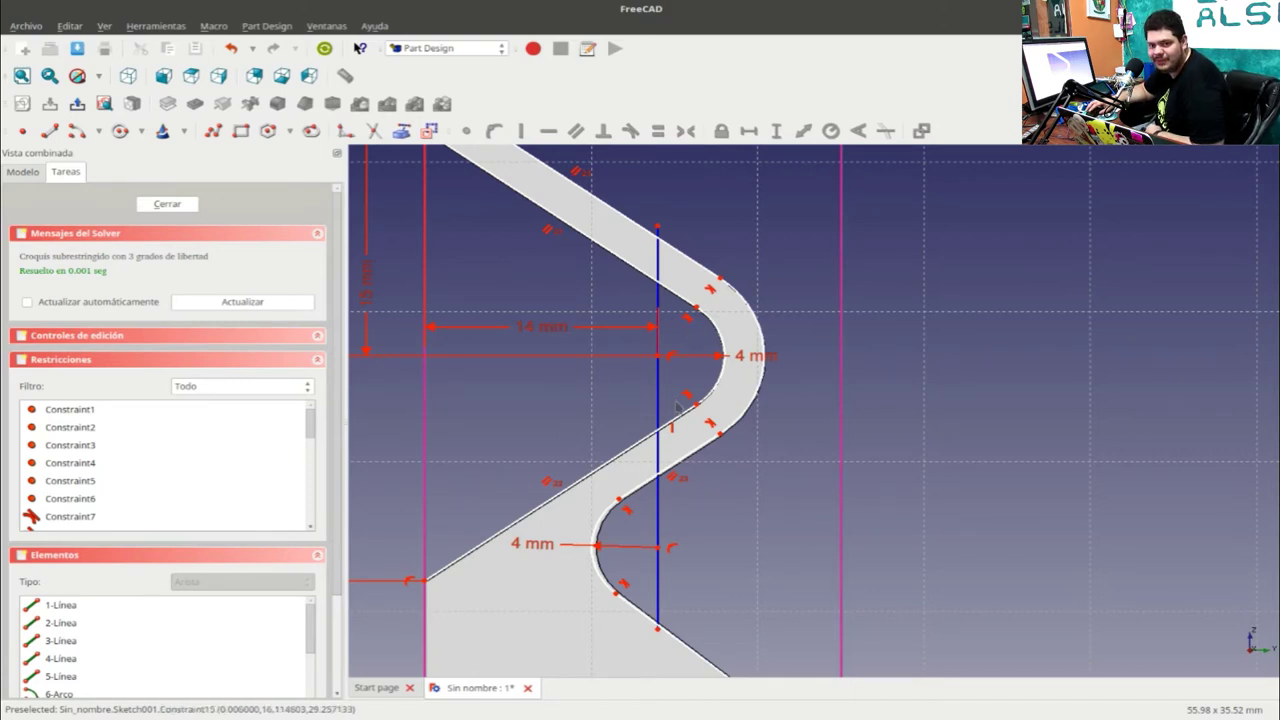
pyautogui.scroll(-2, 673, 422)
pyautogui.scroll(-1, 672, 430)
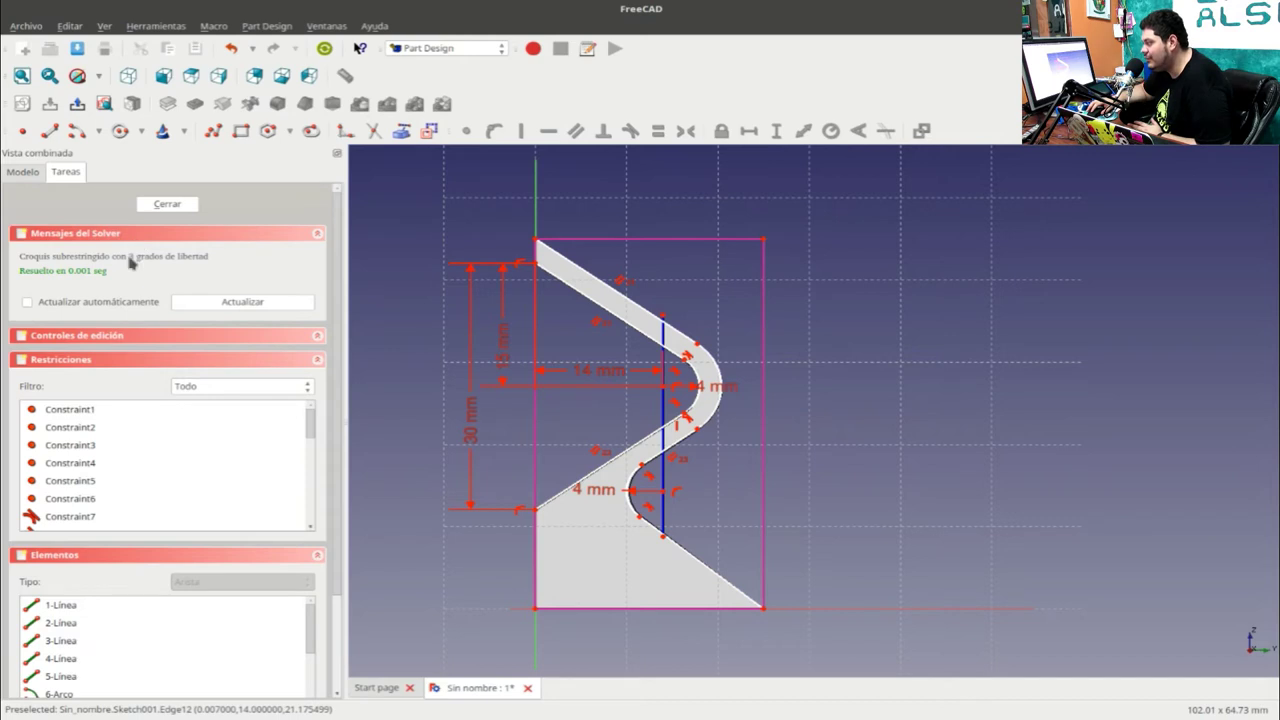
pyautogui.scroll(2, 768, 538)
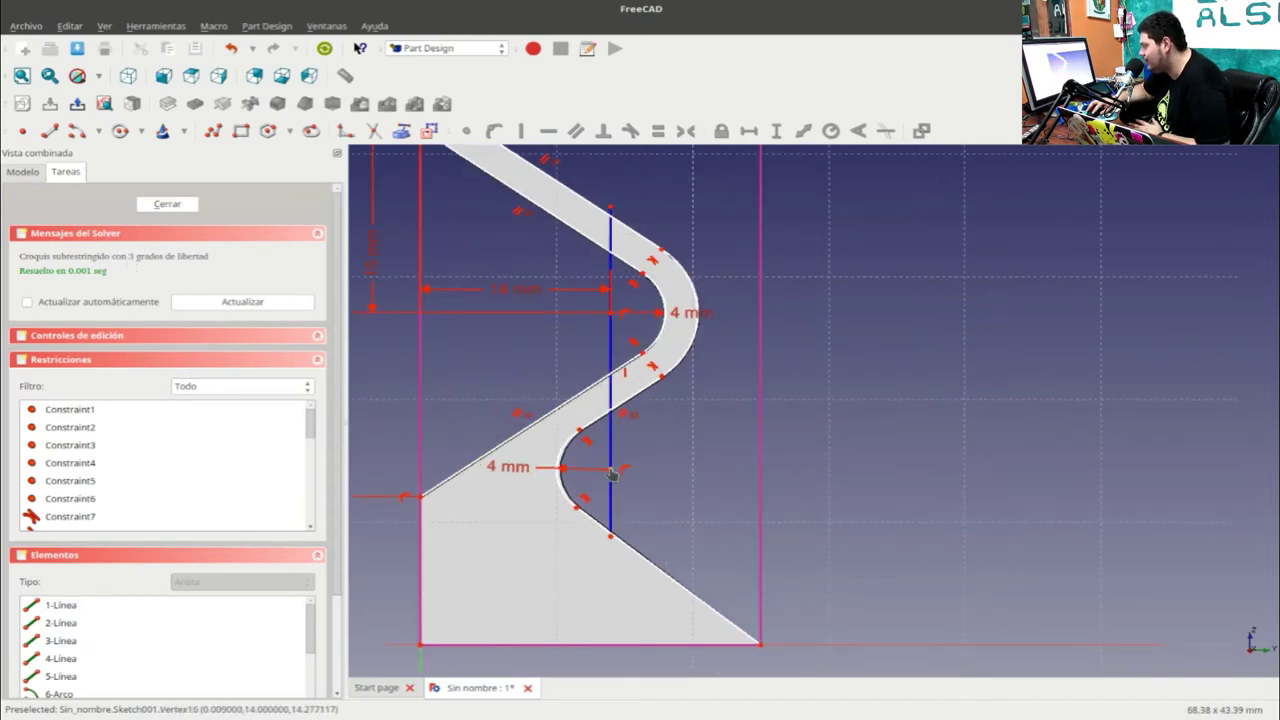
pyautogui.moveTo(612, 474)
pyautogui.mouseDown()
pyautogui.moveTo(601, 479)
pyautogui.moveTo(627, 503)
pyautogui.moveTo(630, 474)
pyautogui.mouseUp()
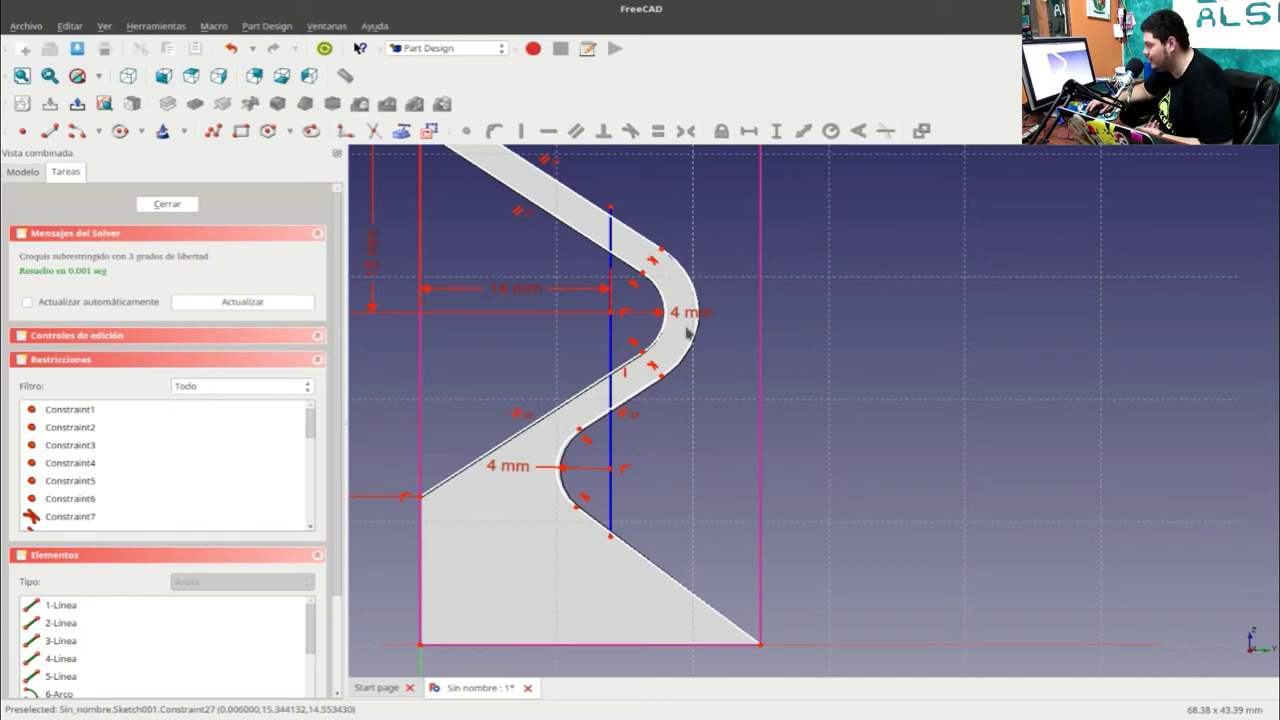
pyautogui.scroll(1, 688, 335)
pyautogui.scroll(1, 686, 331)
pyautogui.scroll(-1, 686, 331)
pyautogui.scroll(-2, 660, 336)
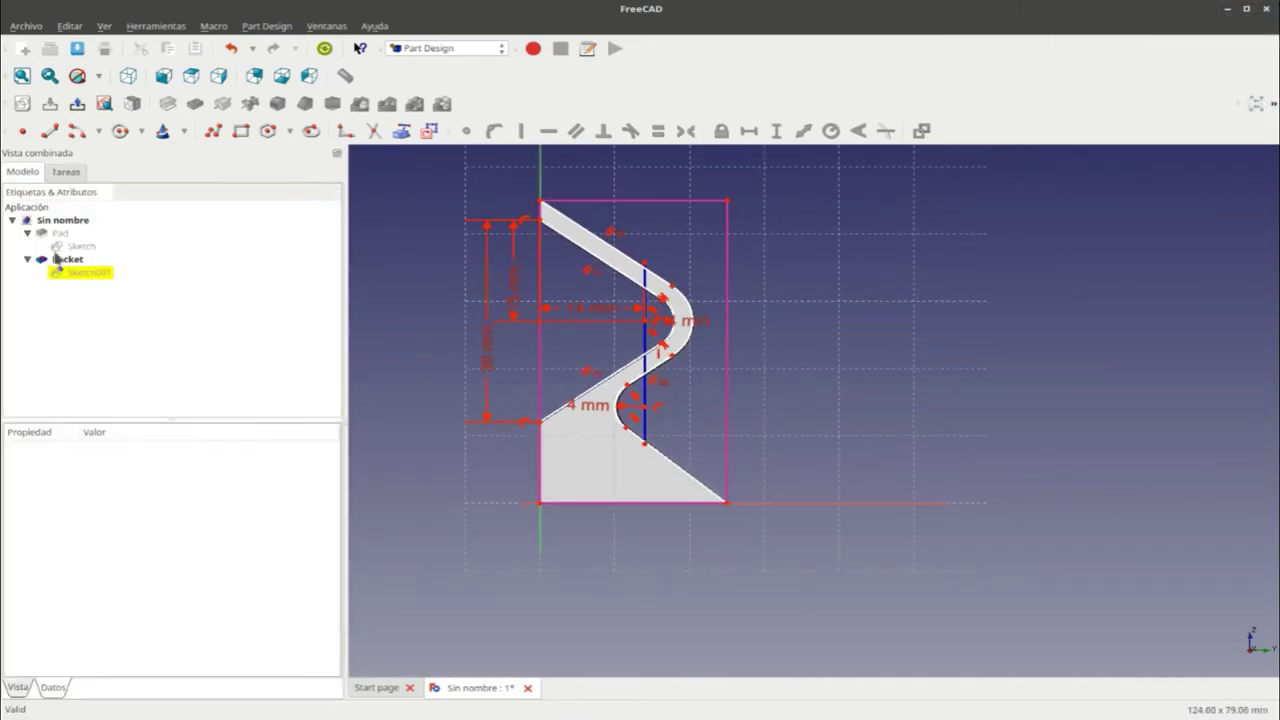
# - Hide the Pocket feature with Space and clear the selection, leaving only the sketch outline
pyautogui.click(60, 262)
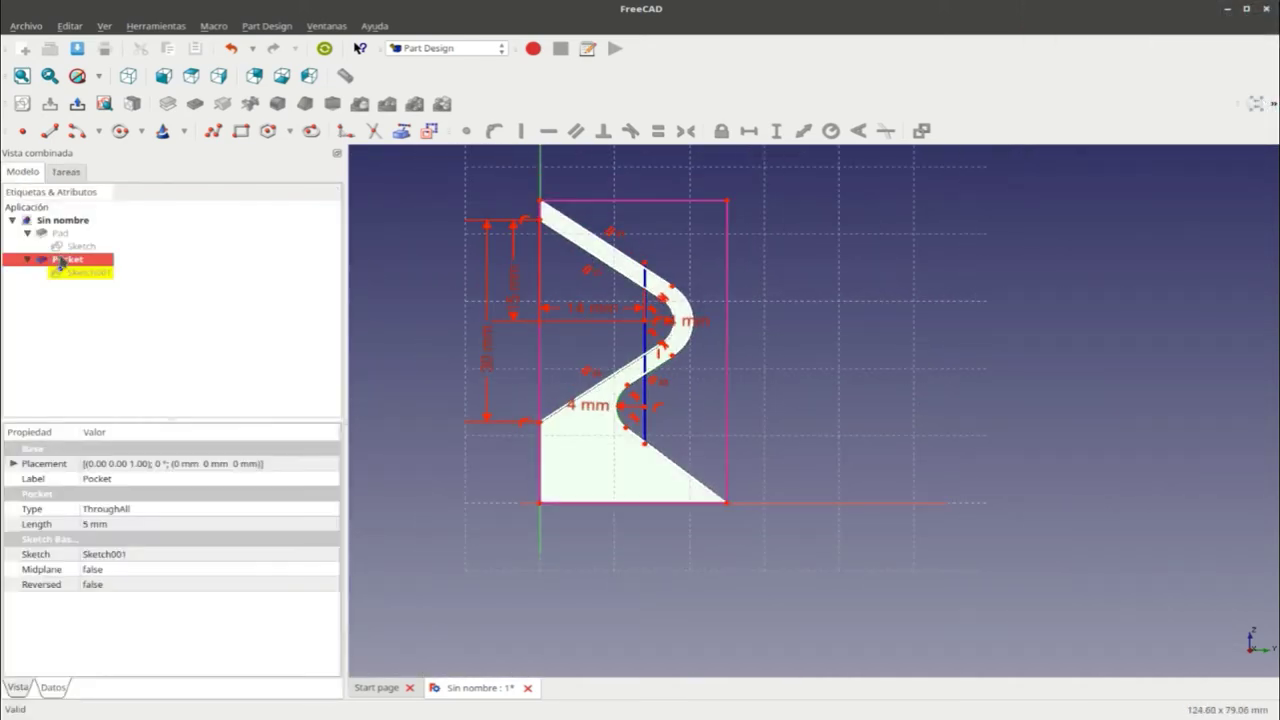
pyautogui.press('space')
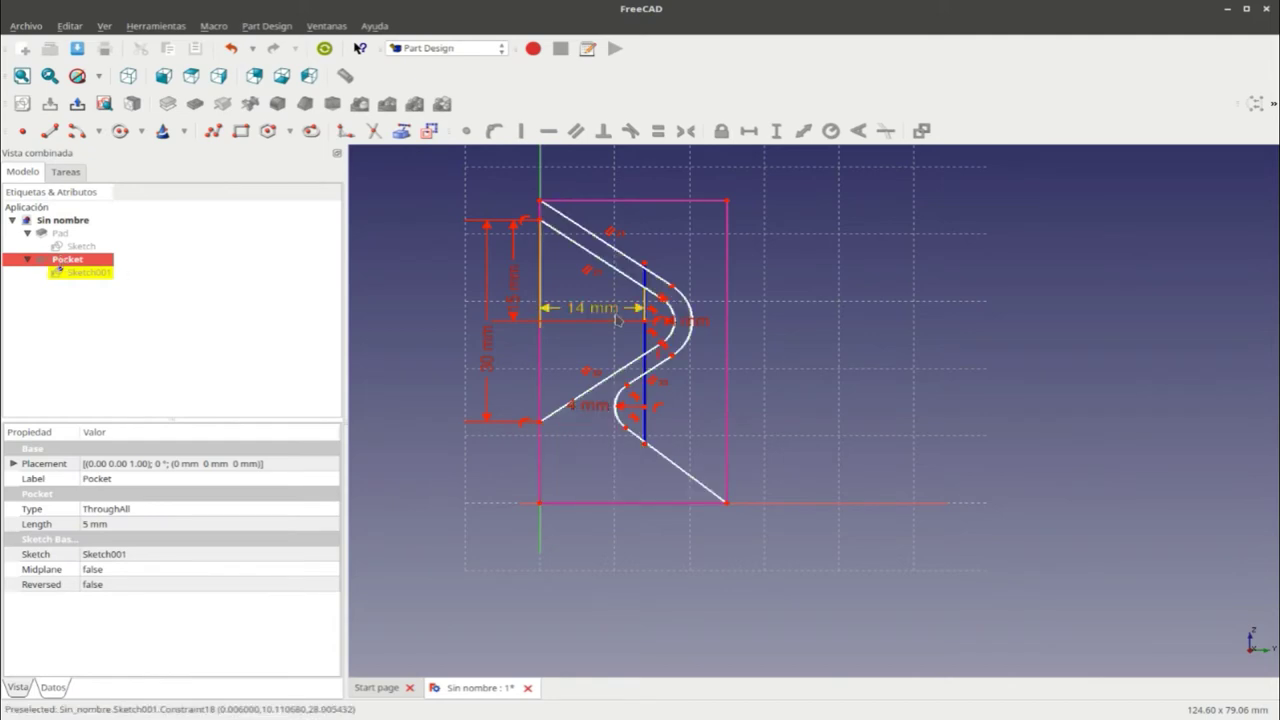
pyautogui.scroll(2, 617, 320)
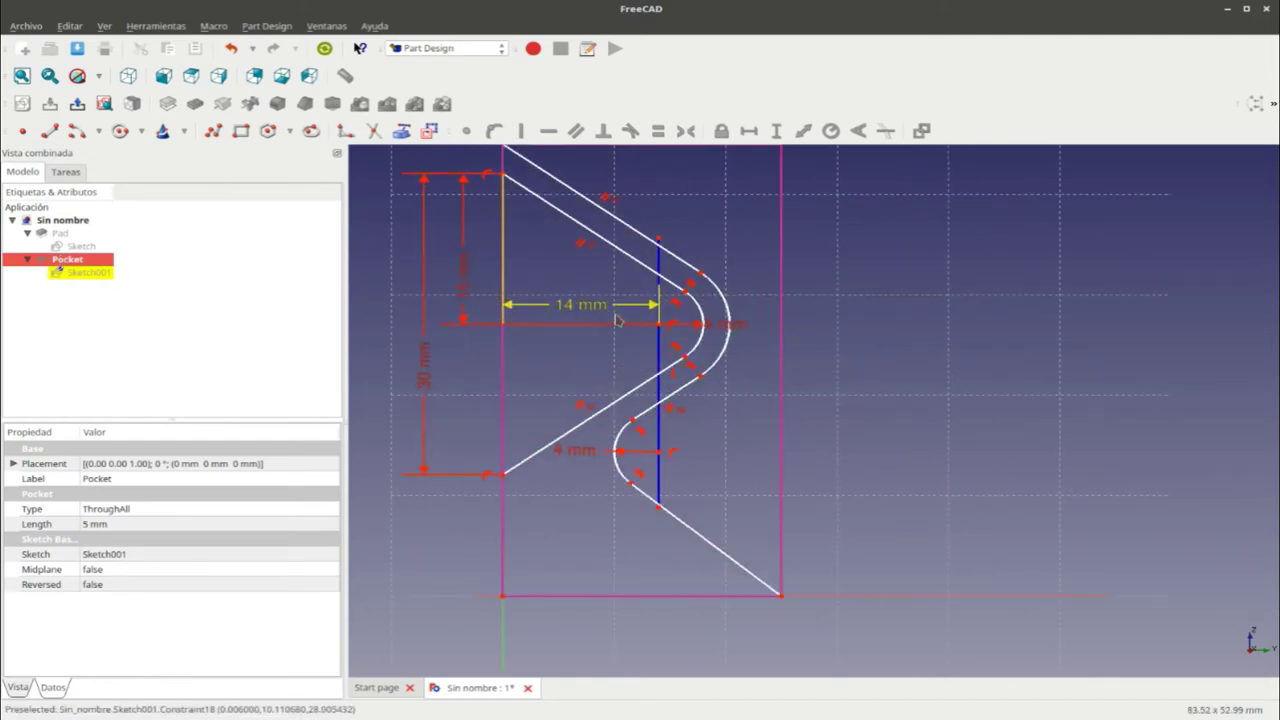
pyautogui.click(808, 263)
pyautogui.scroll(1, 808, 263)
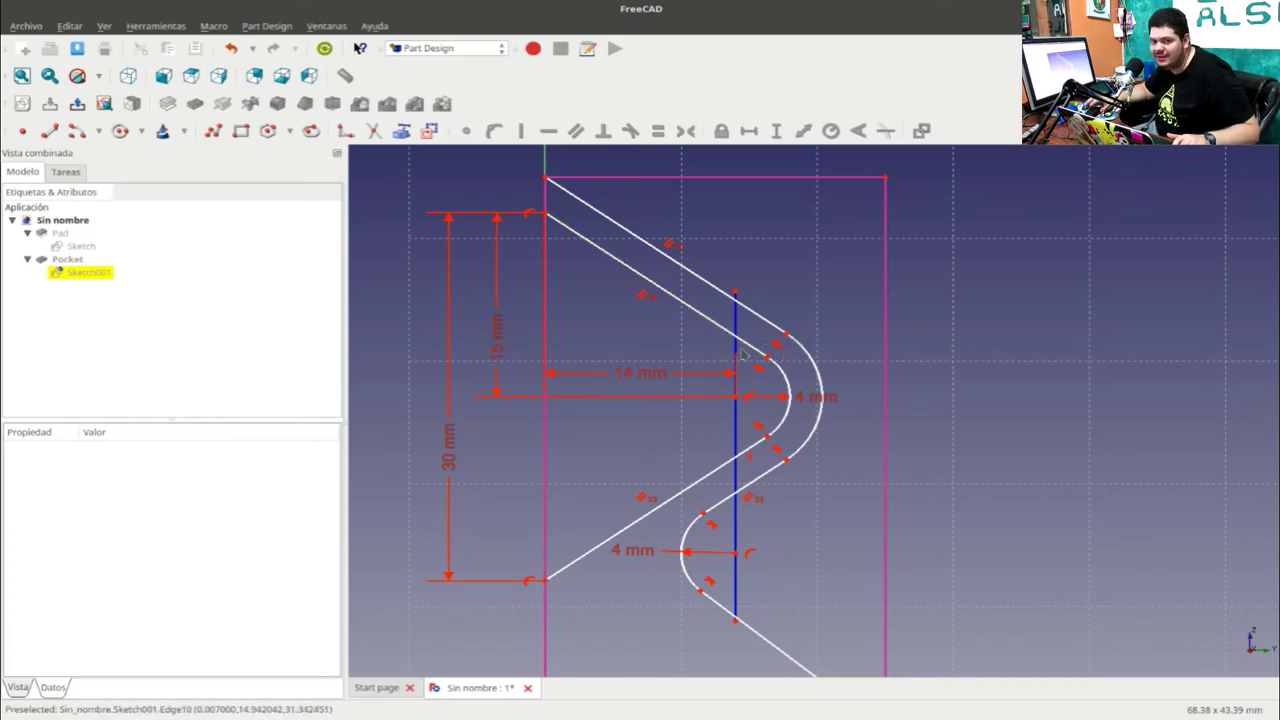
# - Add a distance dimension between the inner and outer curves and change it from 2.36011 to 4 mm
pyautogui.scroll(4, 795, 452)
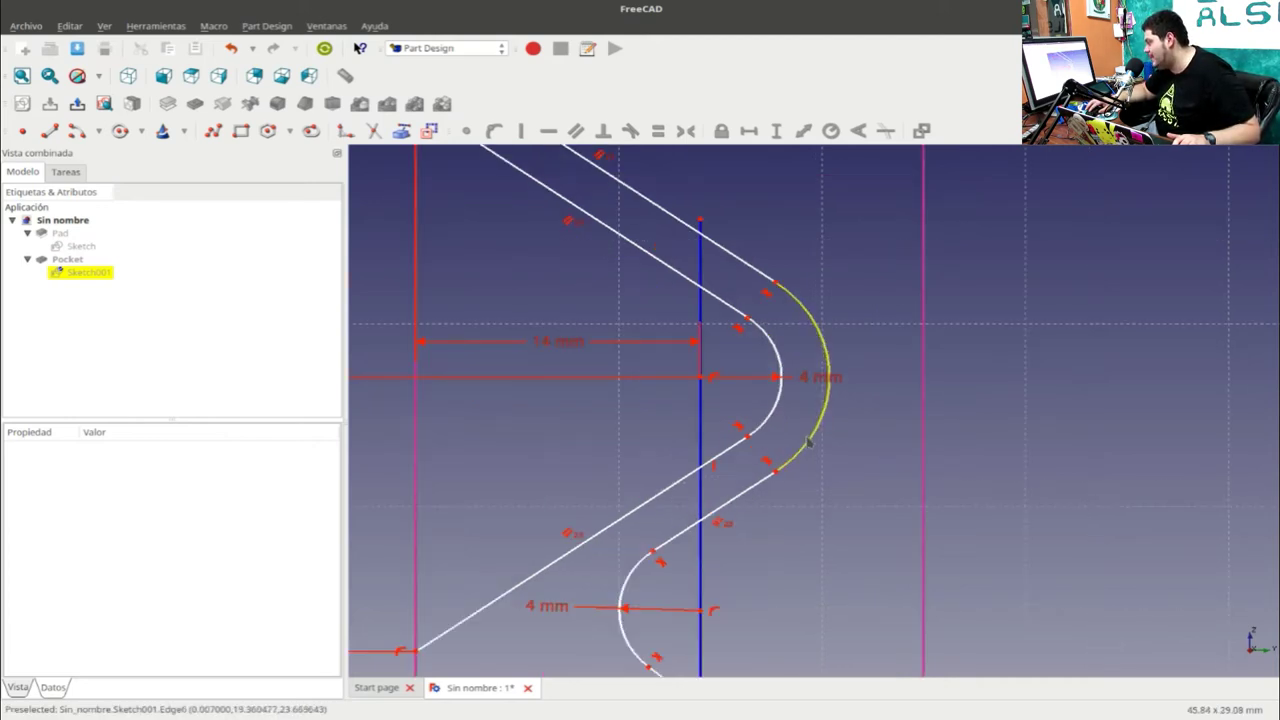
pyautogui.scroll(1, 780, 445)
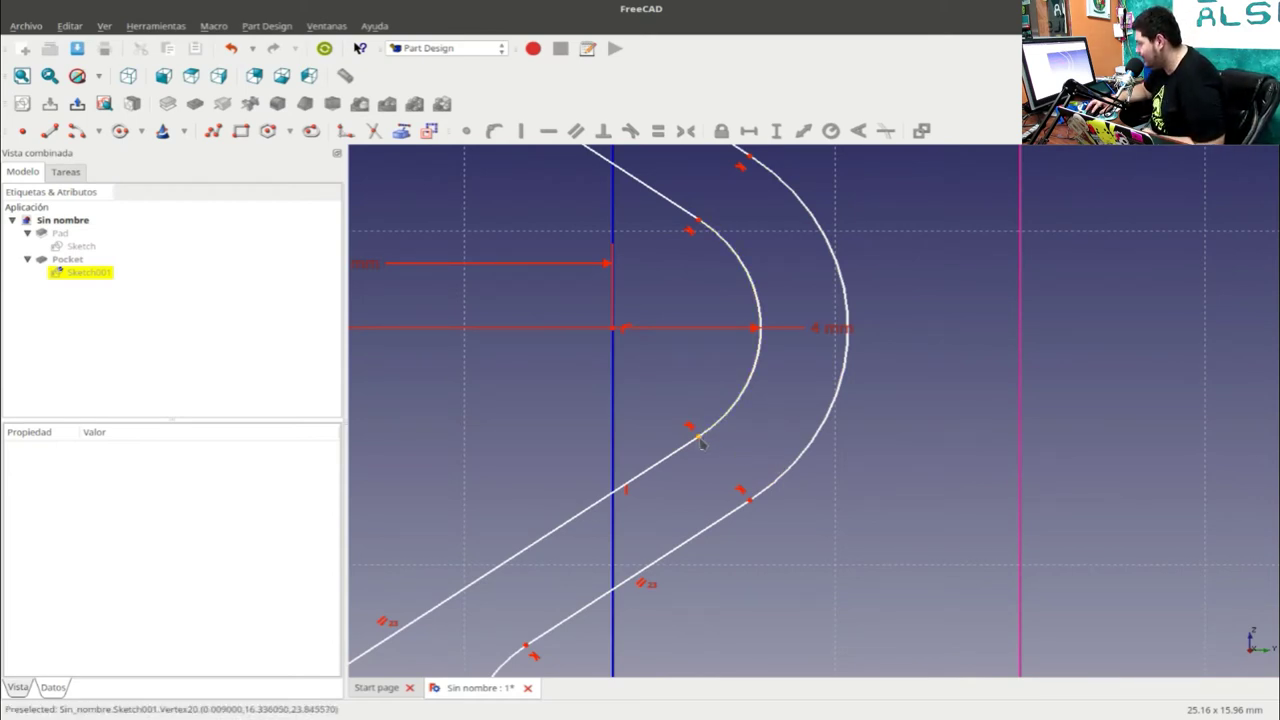
pyautogui.click(699, 439)
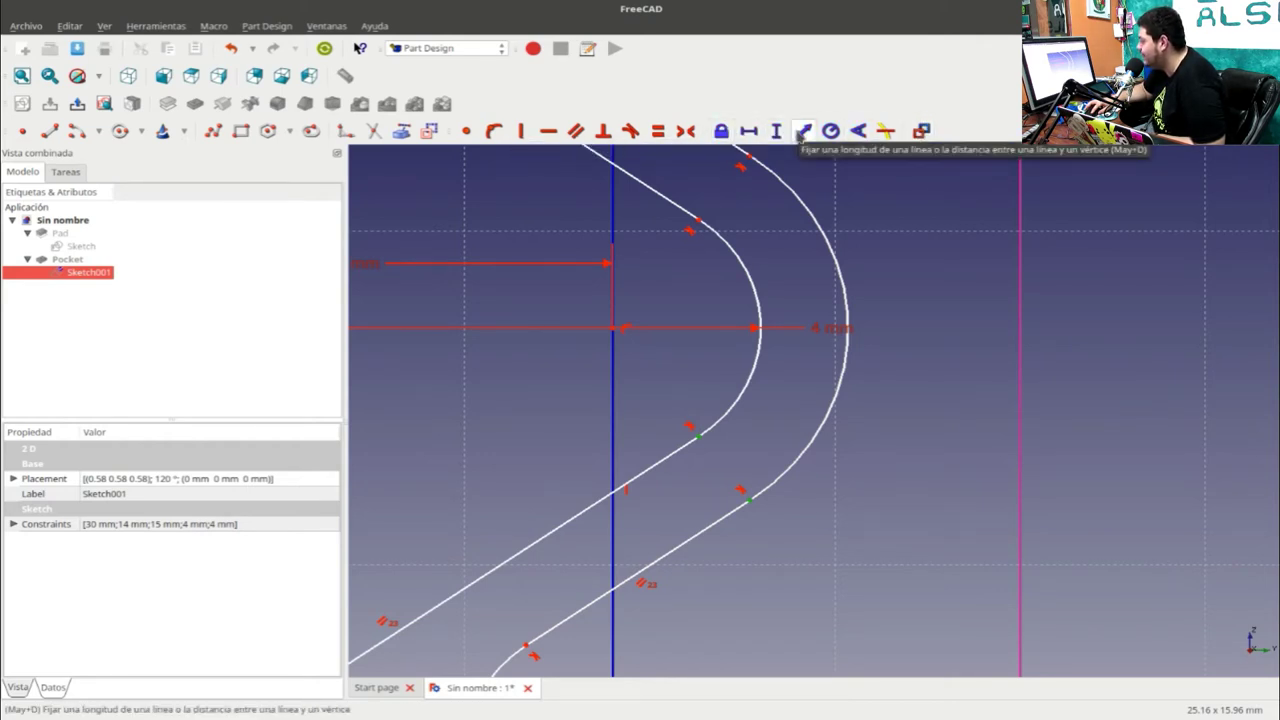
pyautogui.click(802, 133)
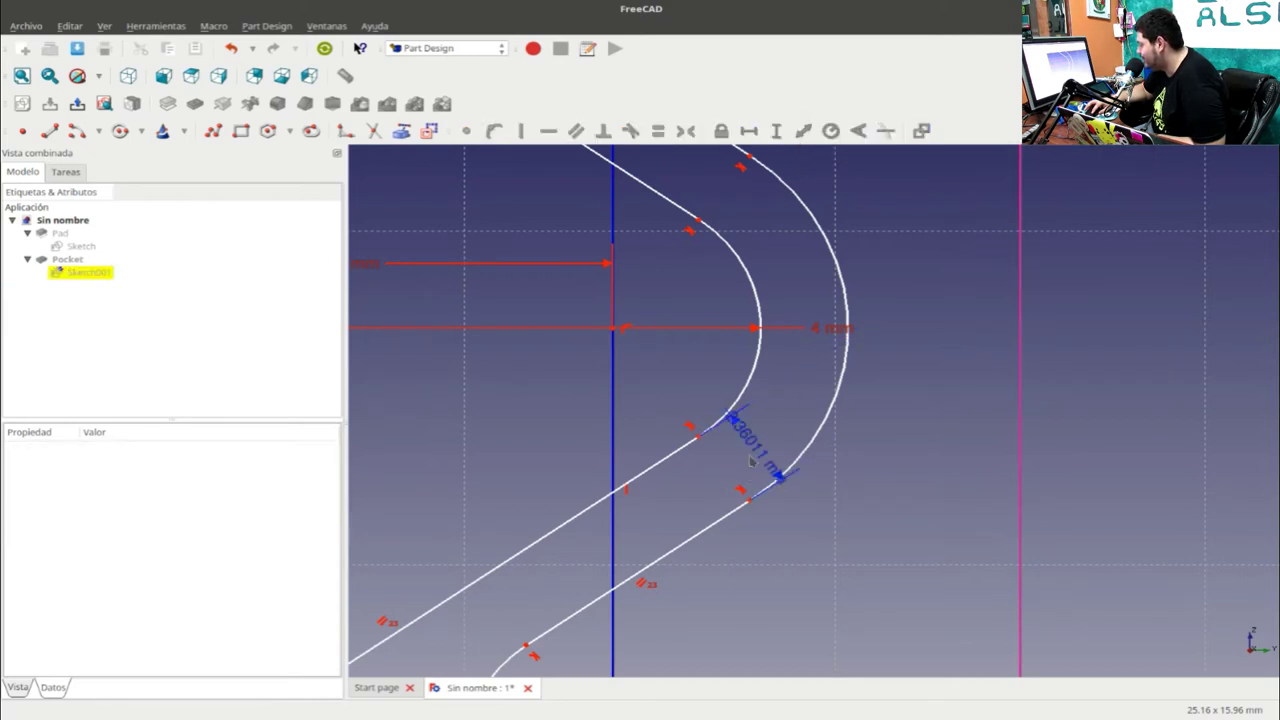
pyautogui.moveTo(755, 453); pyautogui.dragTo(850, 515)
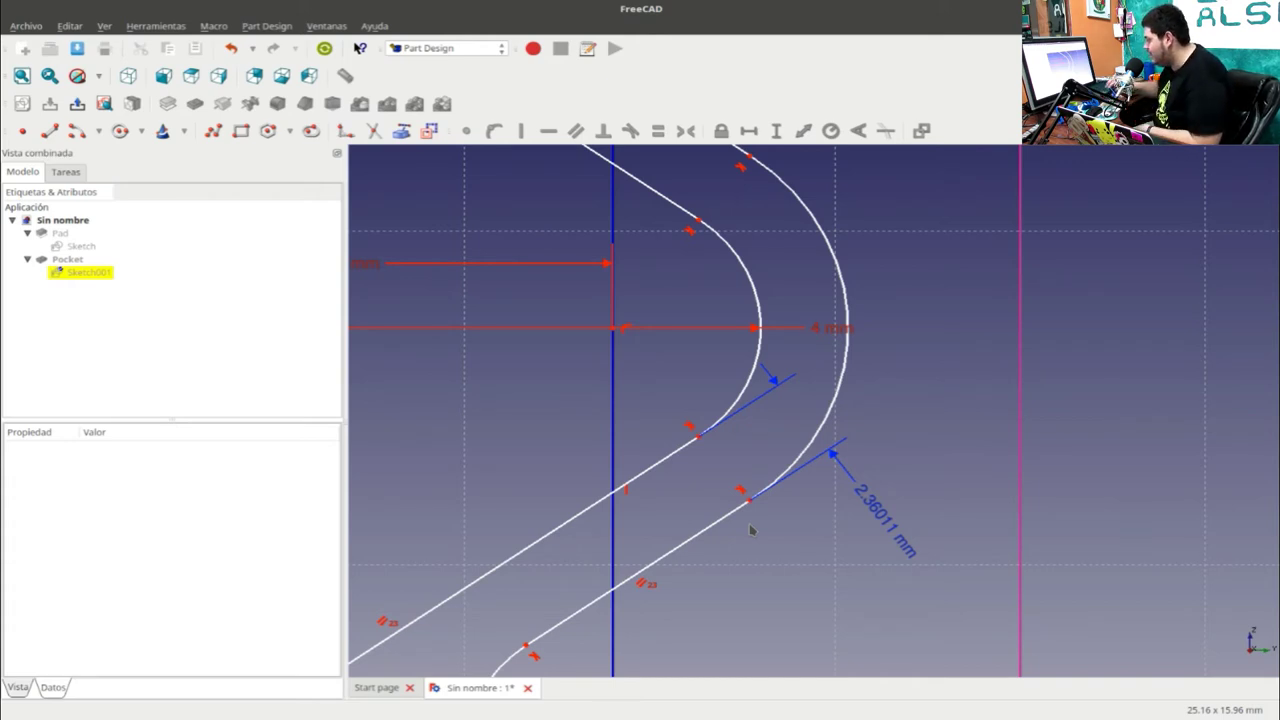
pyautogui.click(893, 525)
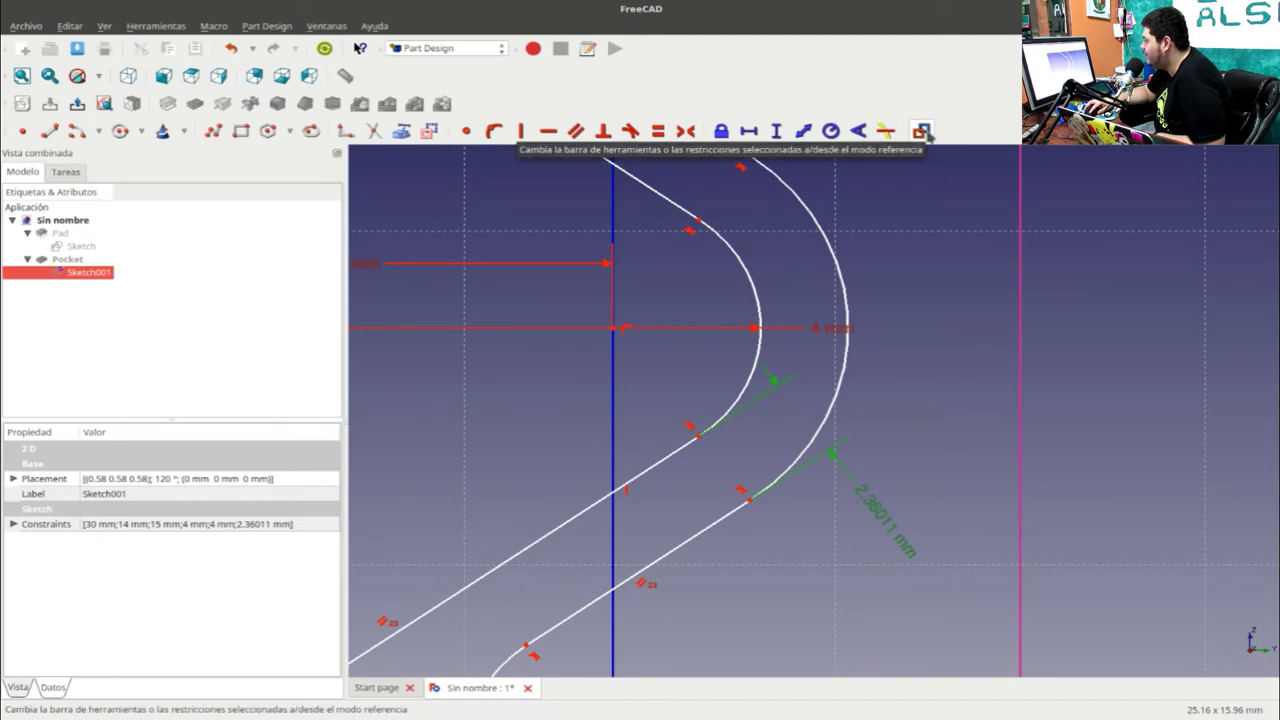
pyautogui.click(934, 388)
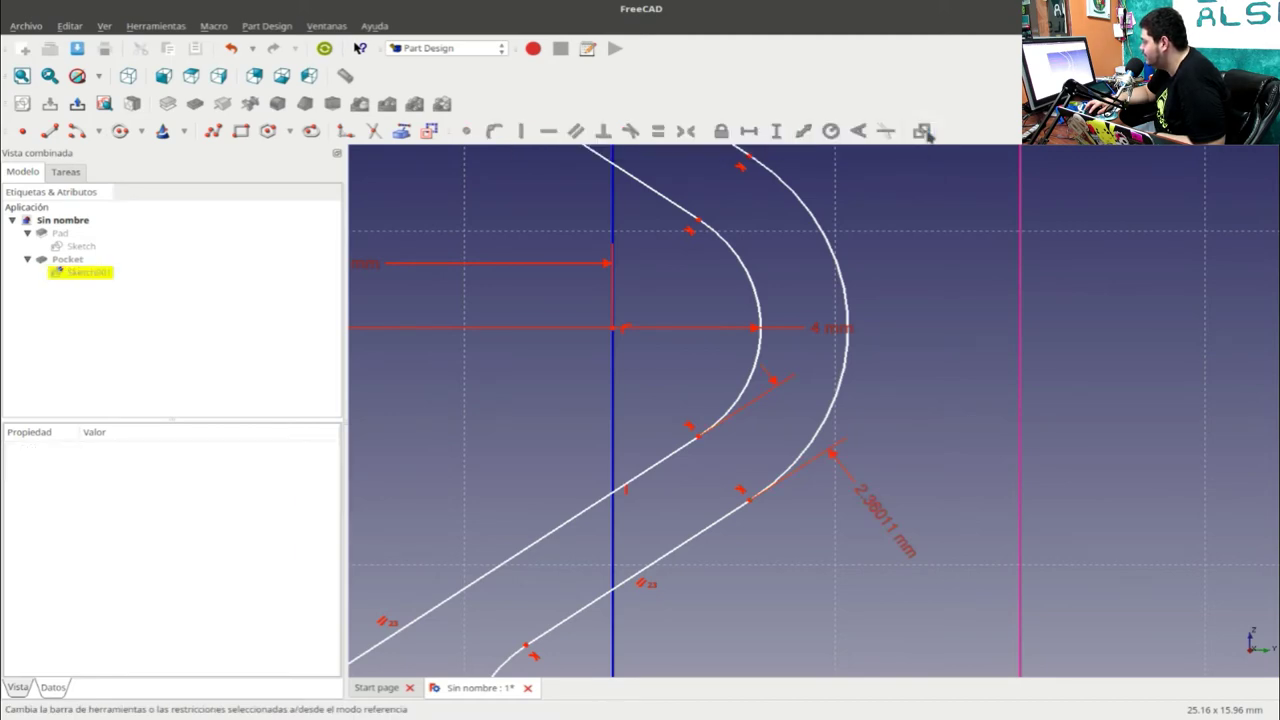
pyautogui.doubleClick(888, 514)
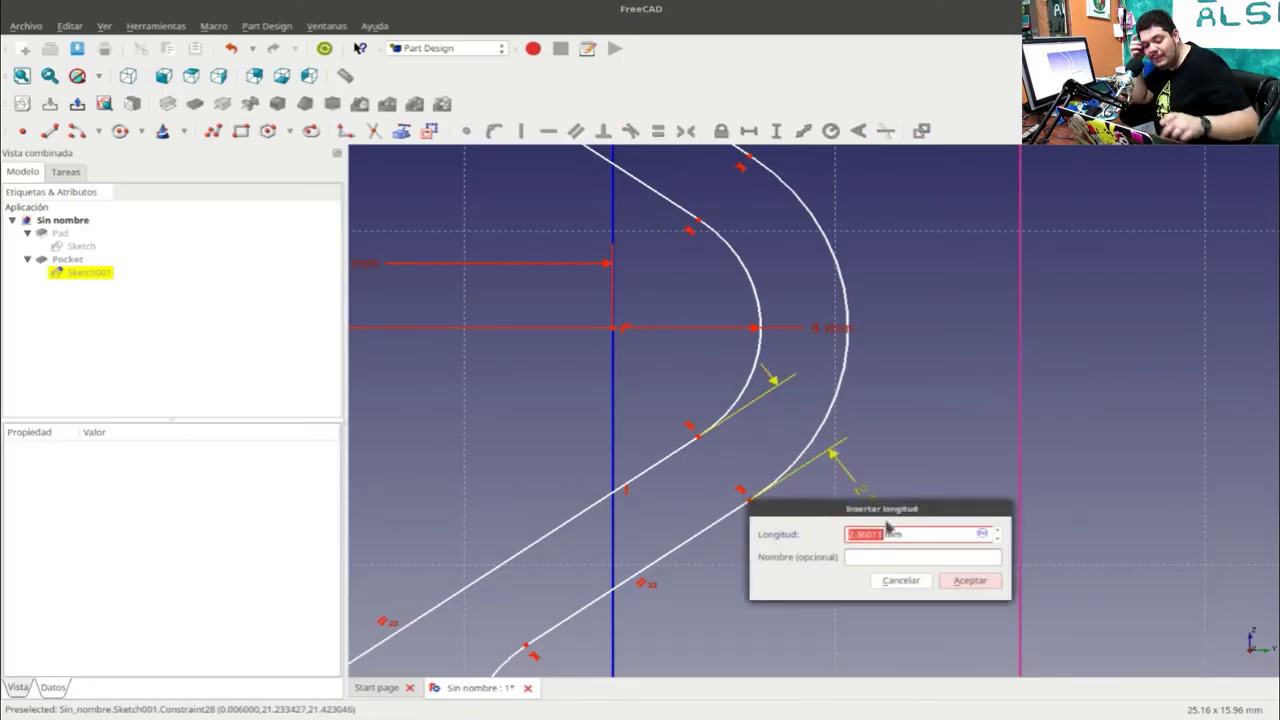
pyautogui.write('4')
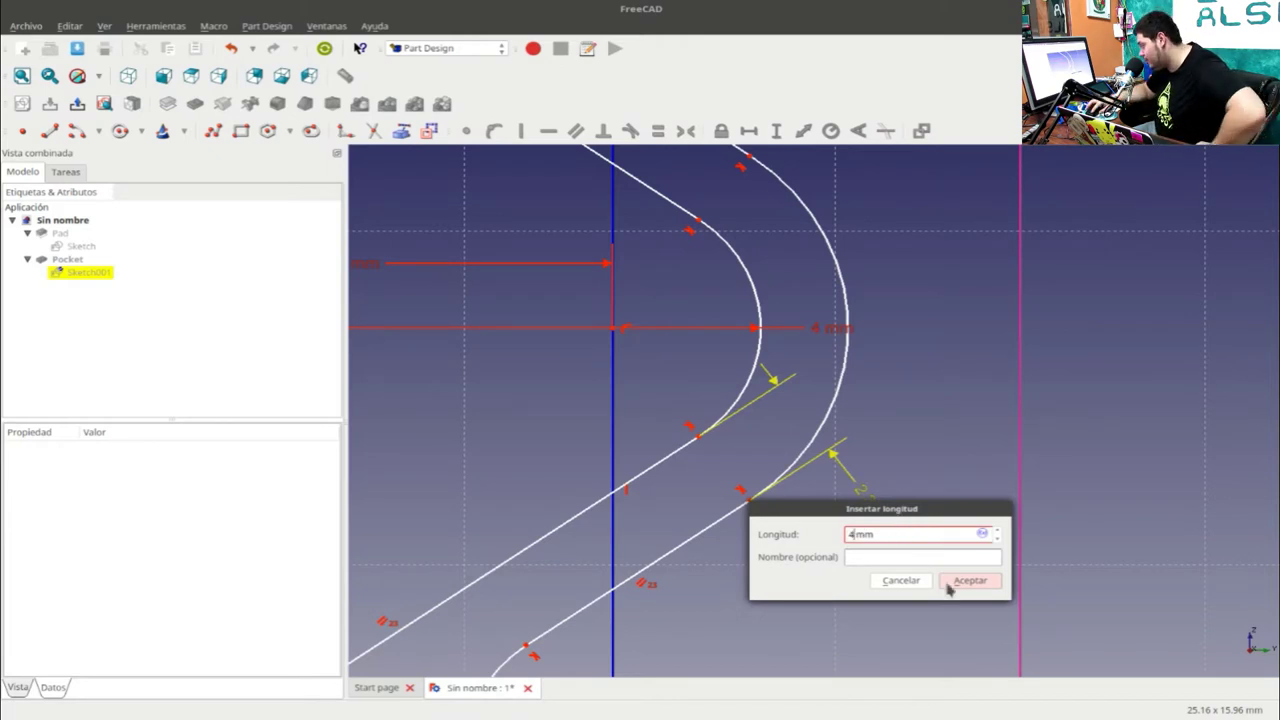
pyautogui.click(949, 586)
pyautogui.scroll(-2, 943, 551)
# - Move the 4 mm dimension label aside and show the solver and constraint panels
pyautogui.scroll(-2, 924, 545)
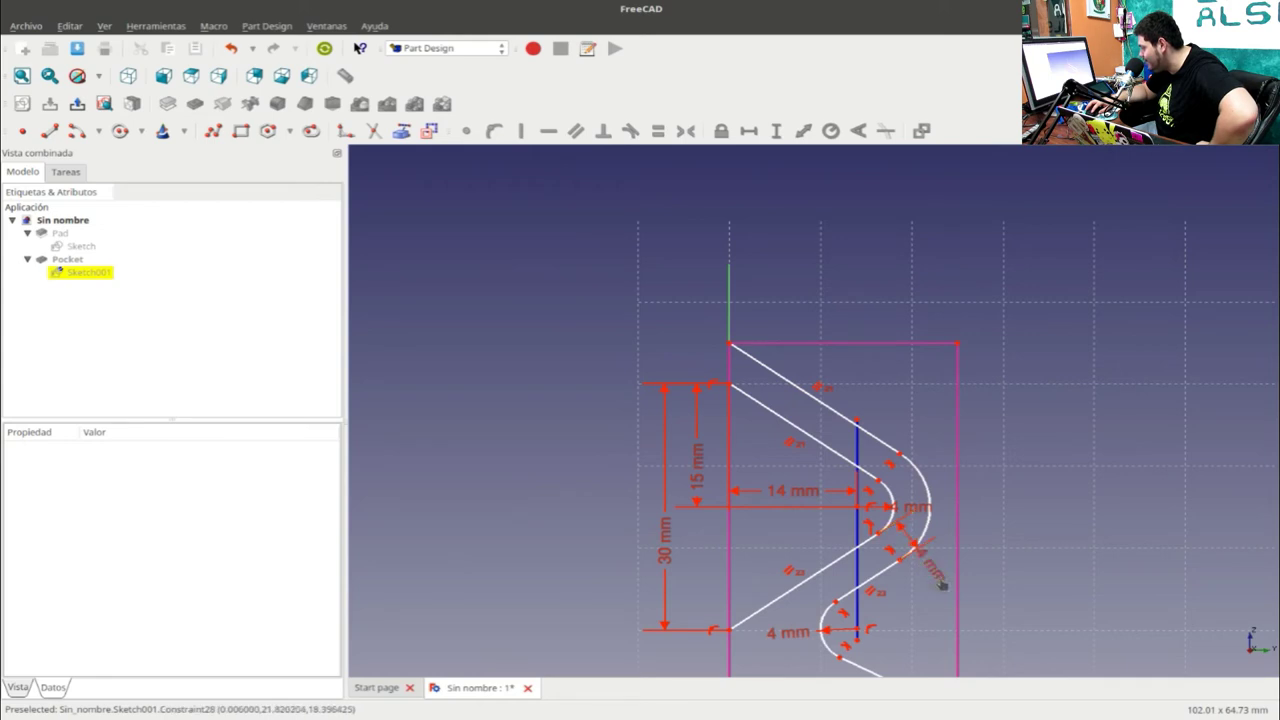
pyautogui.moveTo(942, 586); pyautogui.dragTo(955, 598)
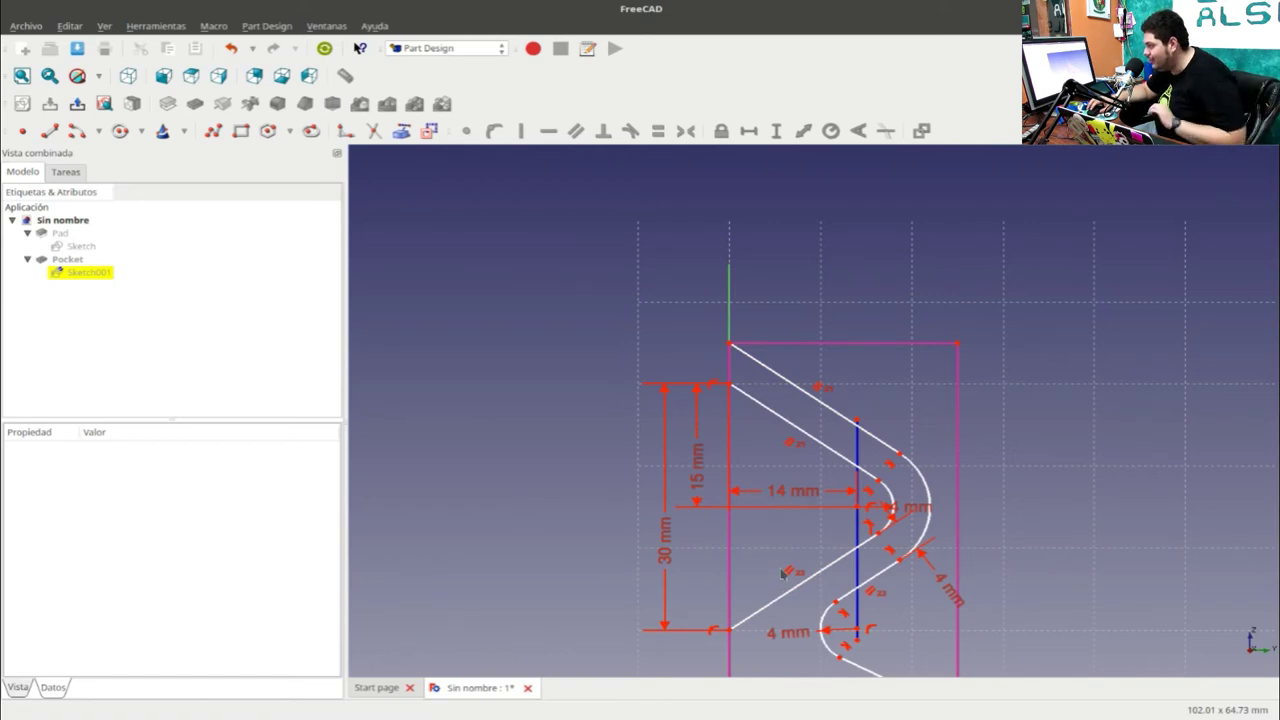
pyautogui.scroll(2, 780, 570)
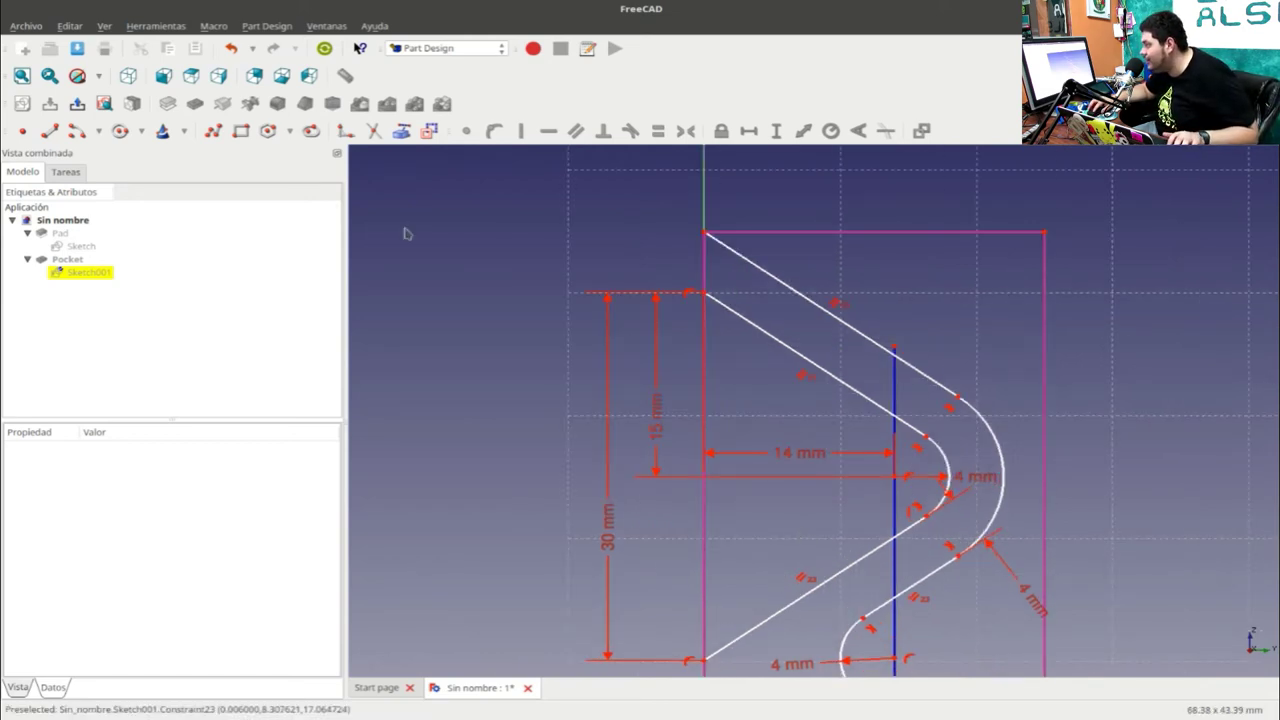
pyautogui.click(67, 172)
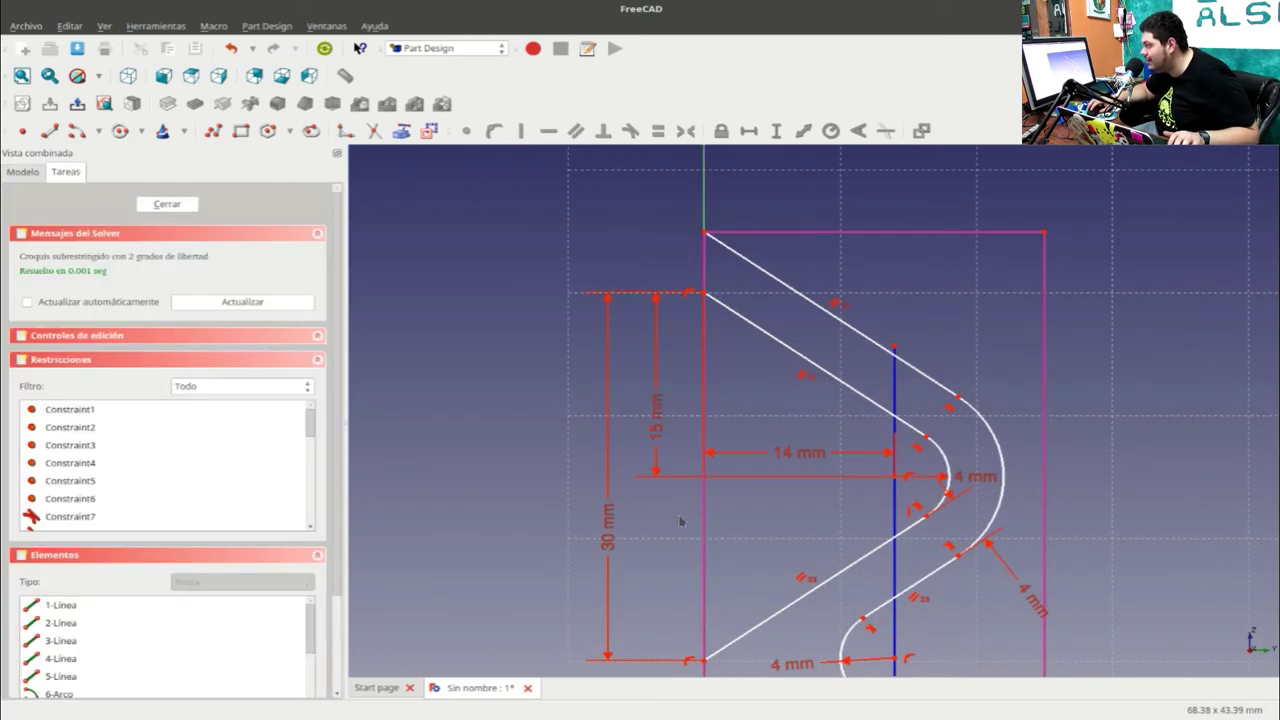
pyautogui.moveTo(762, 536); pyautogui.dragTo(766, 496, button='middle')
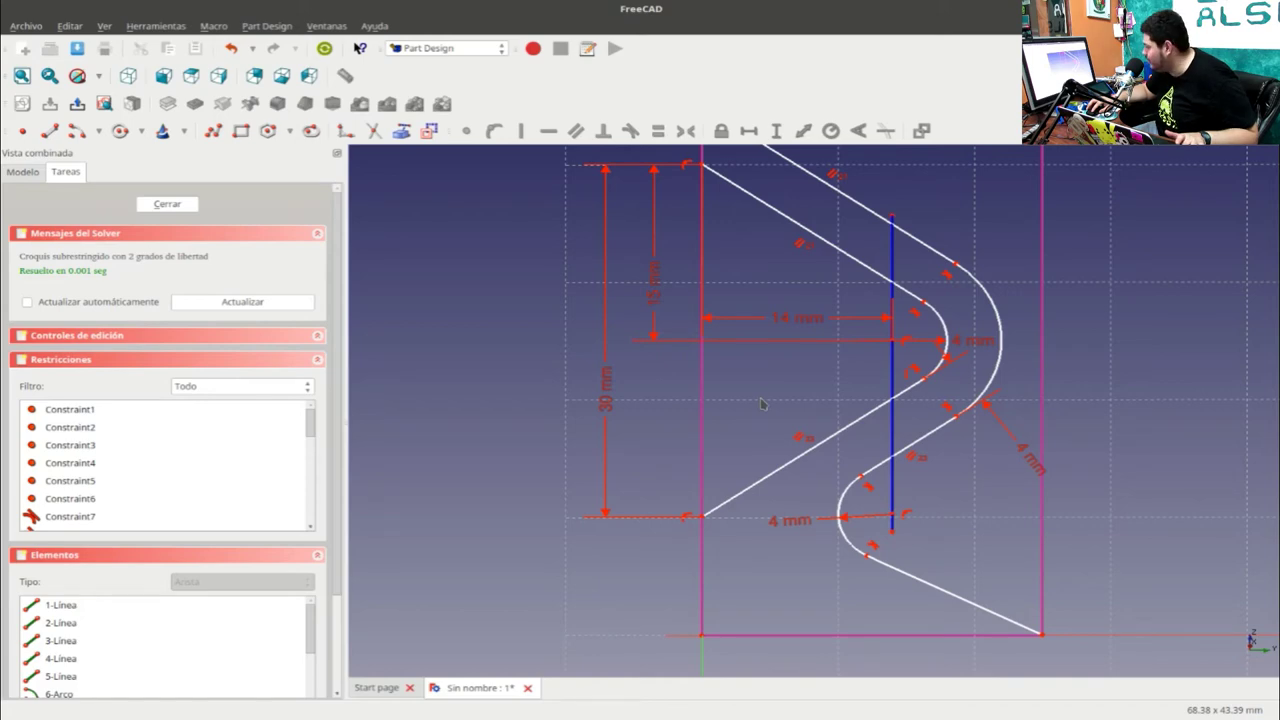
# - Reopen Sketch001 and stretch the blue vertical line's top end up toward the outline's top edge
pyautogui.click(167, 204)
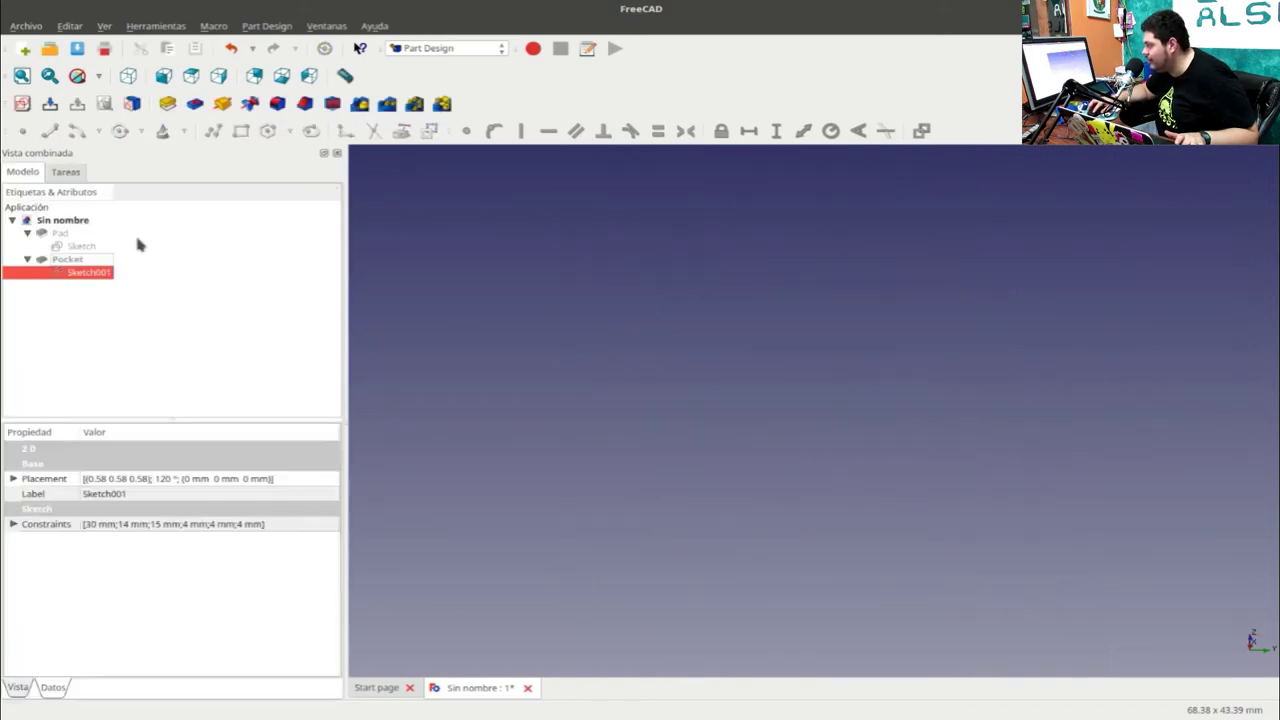
pyautogui.doubleClick(100, 273)
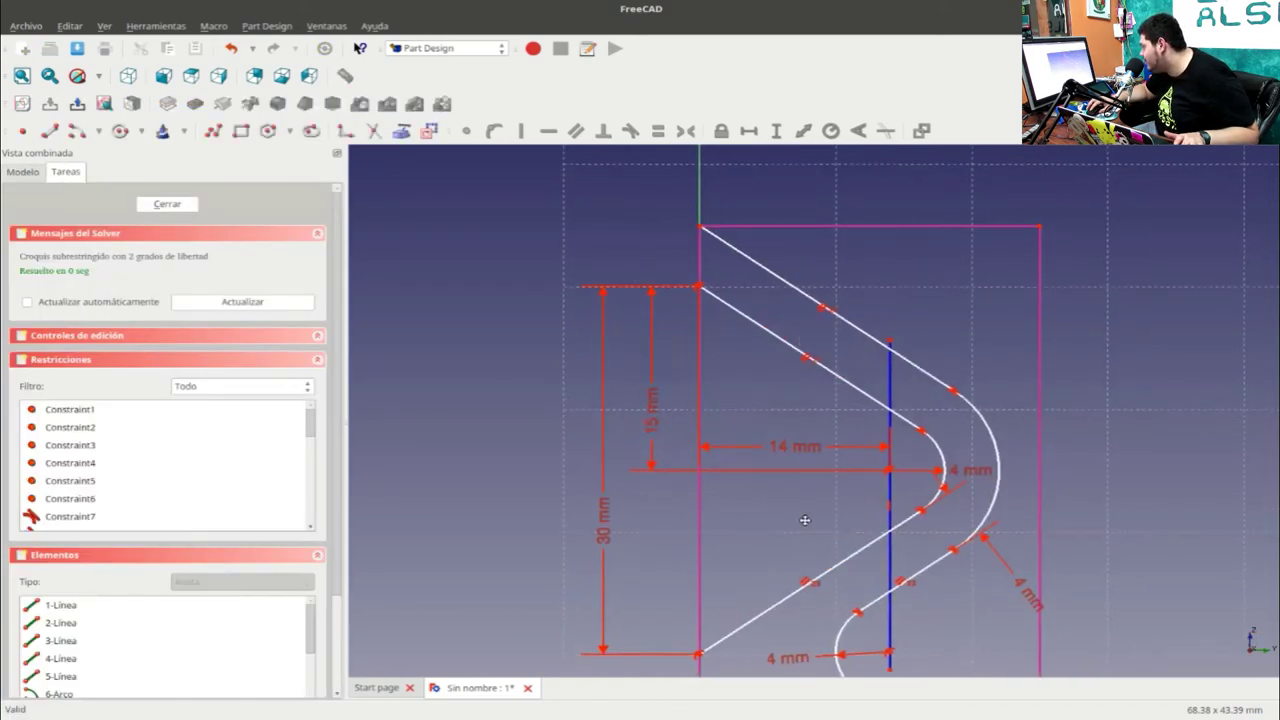
pyautogui.moveTo(812, 532); pyautogui.dragTo(810, 440, button='middle')
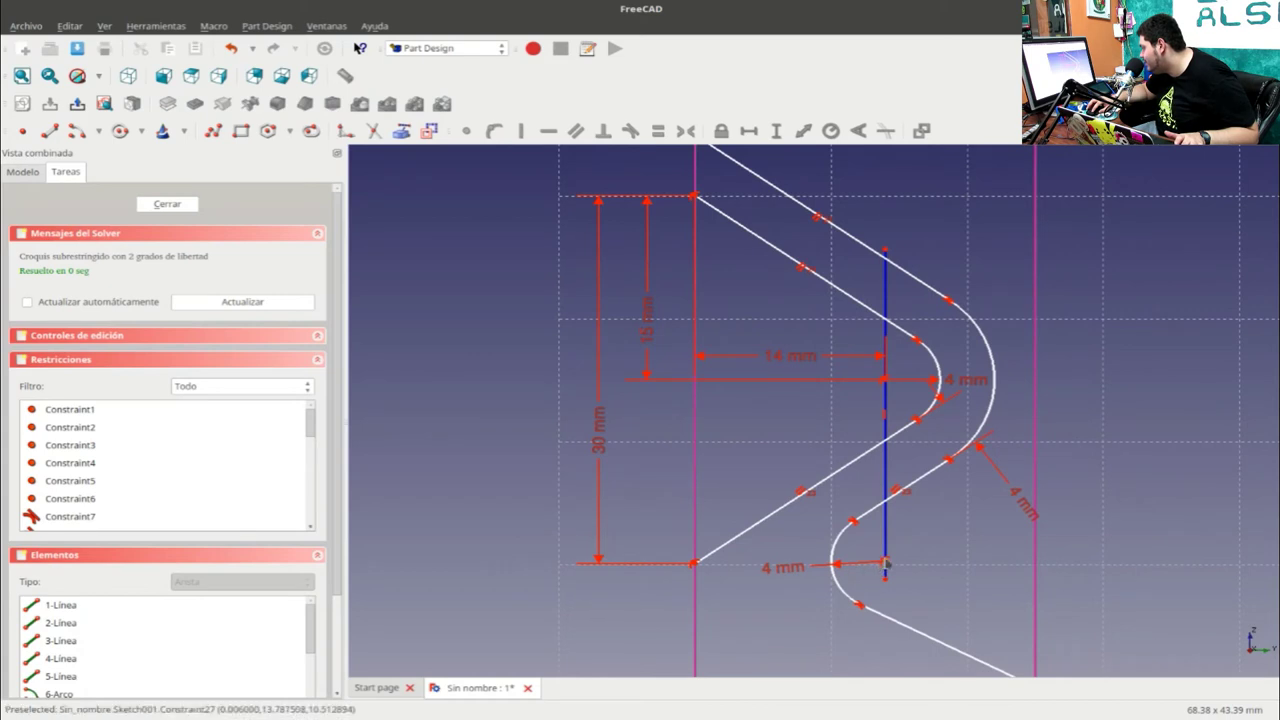
pyautogui.scroll(3, 886, 565)
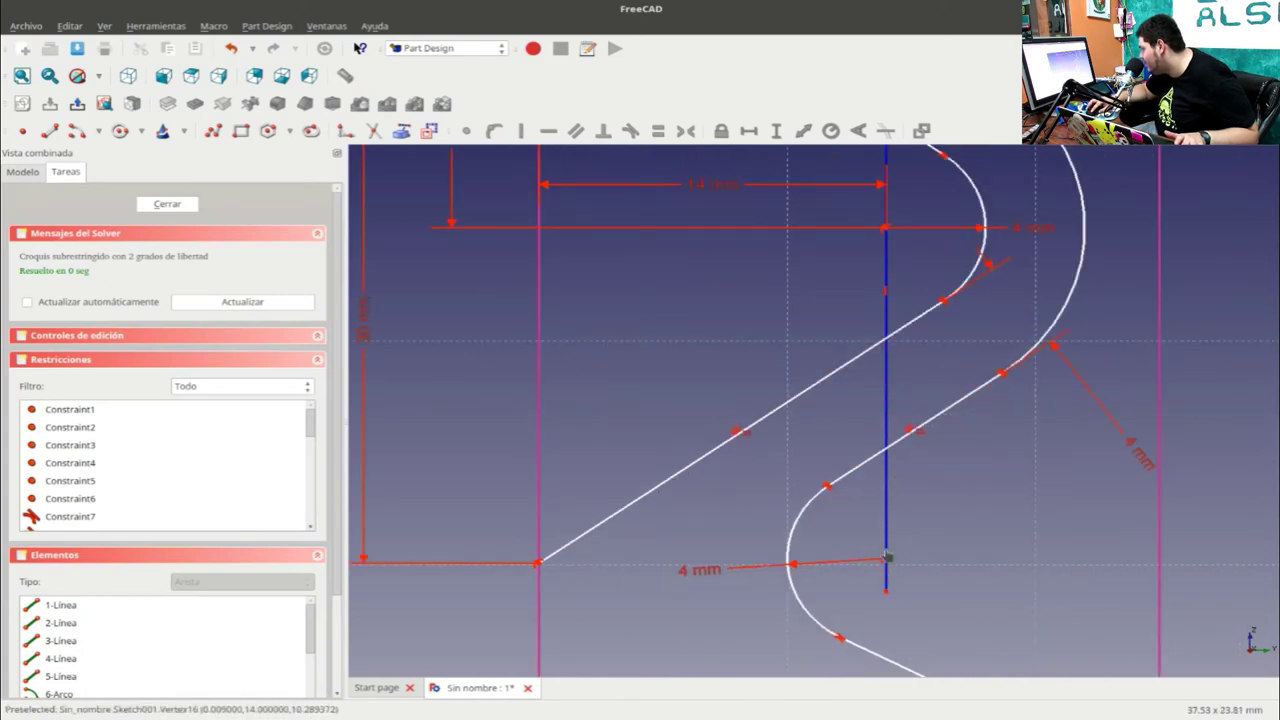
pyautogui.moveTo(886, 558)
pyautogui.mouseDown()
pyautogui.moveTo(886, 527)
pyautogui.moveTo(886, 556)
pyautogui.mouseUp()
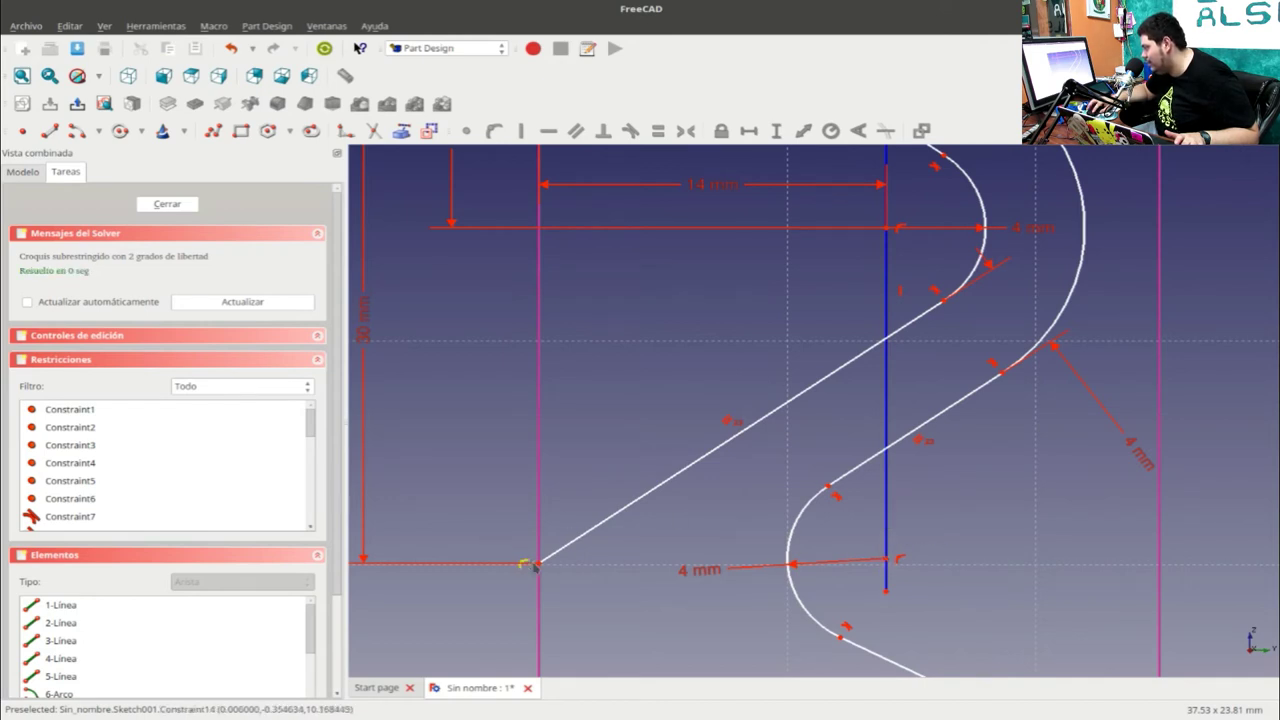
pyautogui.moveTo(535, 566); pyautogui.dragTo(546, 543)
pyautogui.scroll(-2, 553, 531)
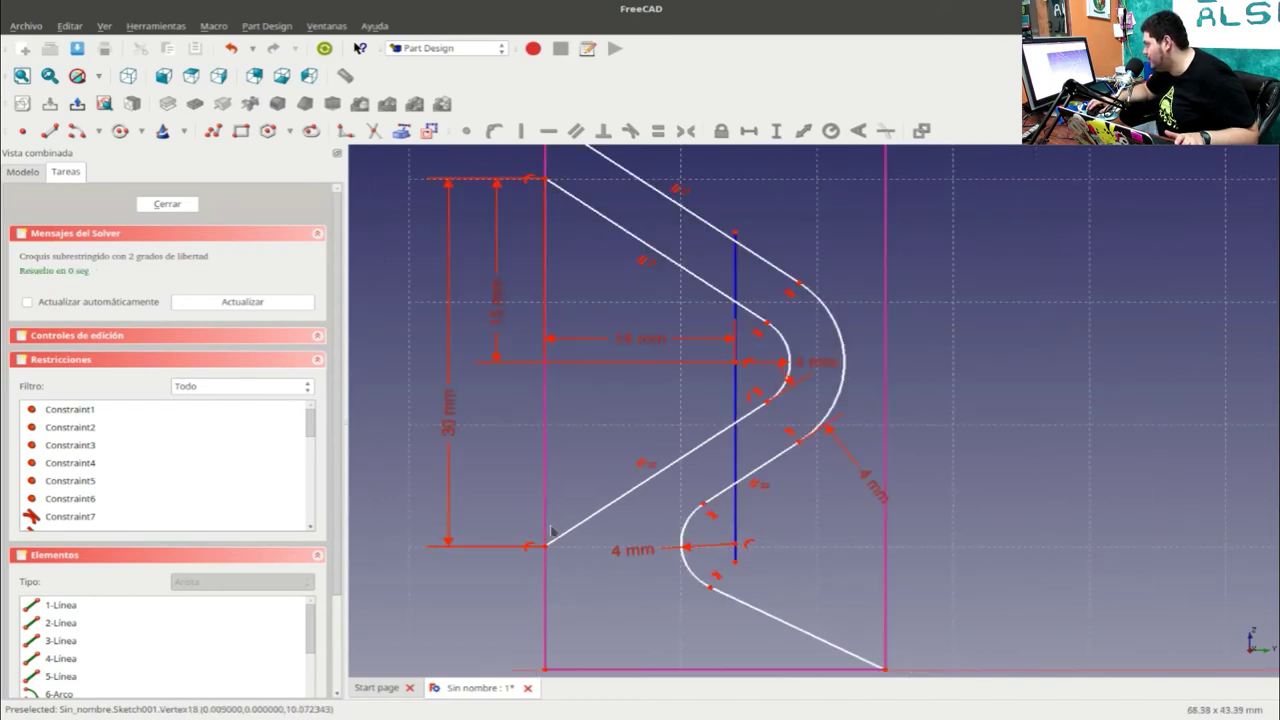
pyautogui.scroll(-2, 551, 472)
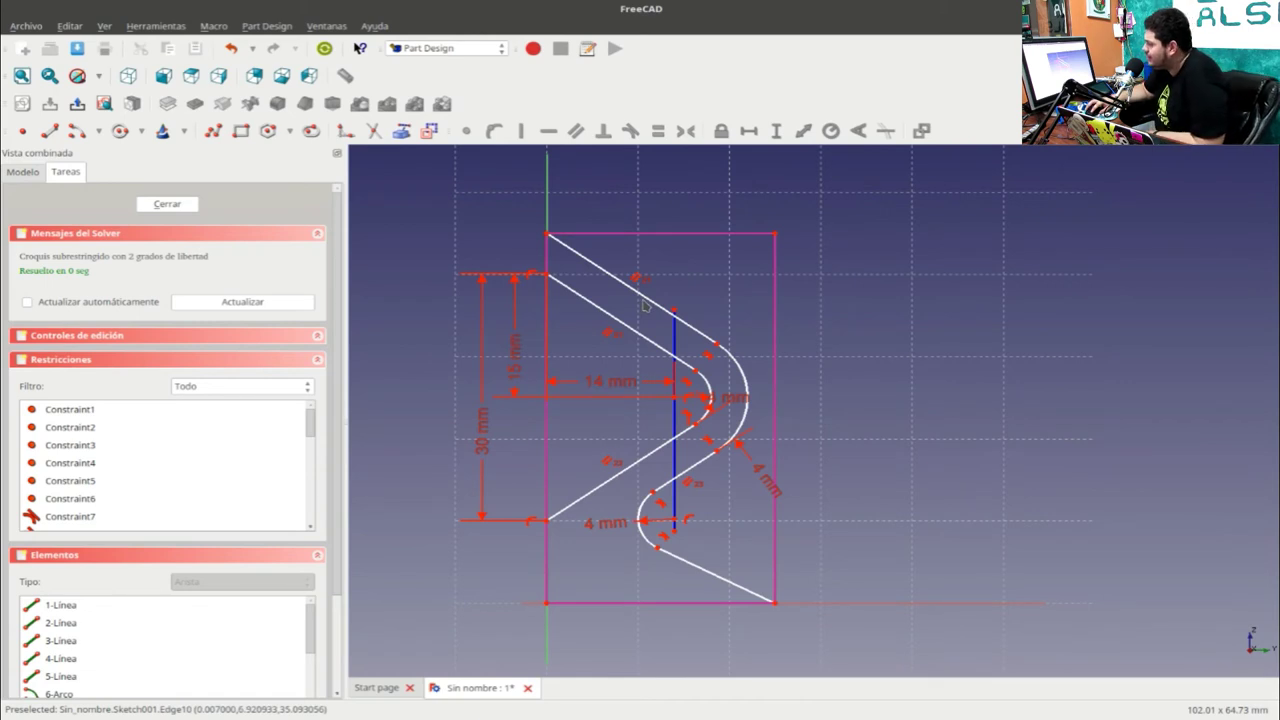
pyautogui.moveTo(674, 318); pyautogui.dragTo(677, 273)
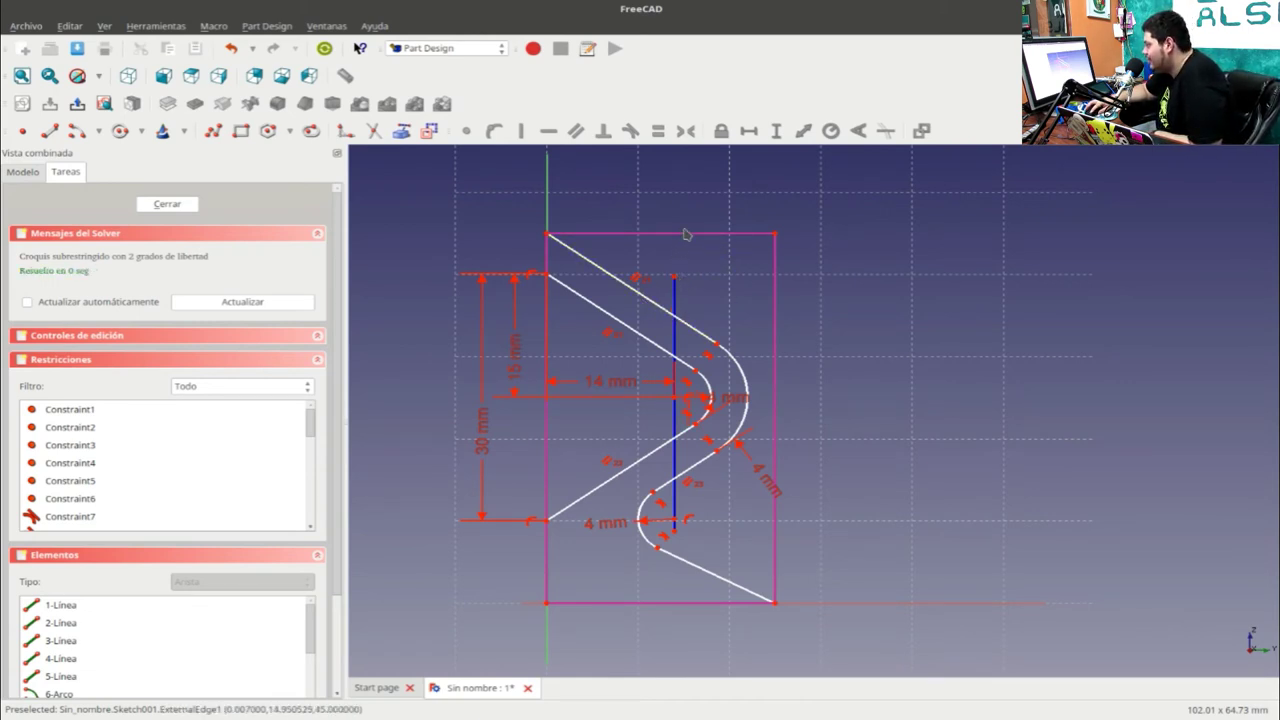
pyautogui.click(684, 235)
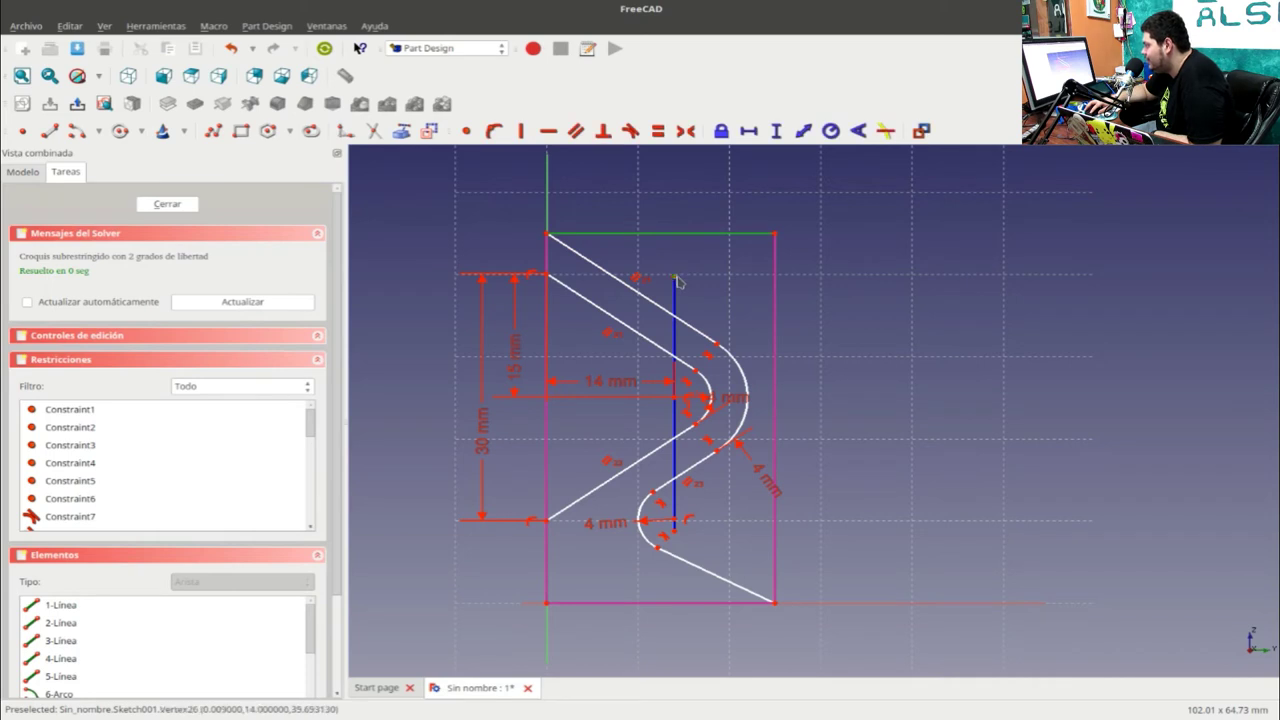
# - Attach the blue line's top and bottom ends to the top and bottom edges with Point On Object
pyautogui.click(493, 131)
pyautogui.click(678, 537)
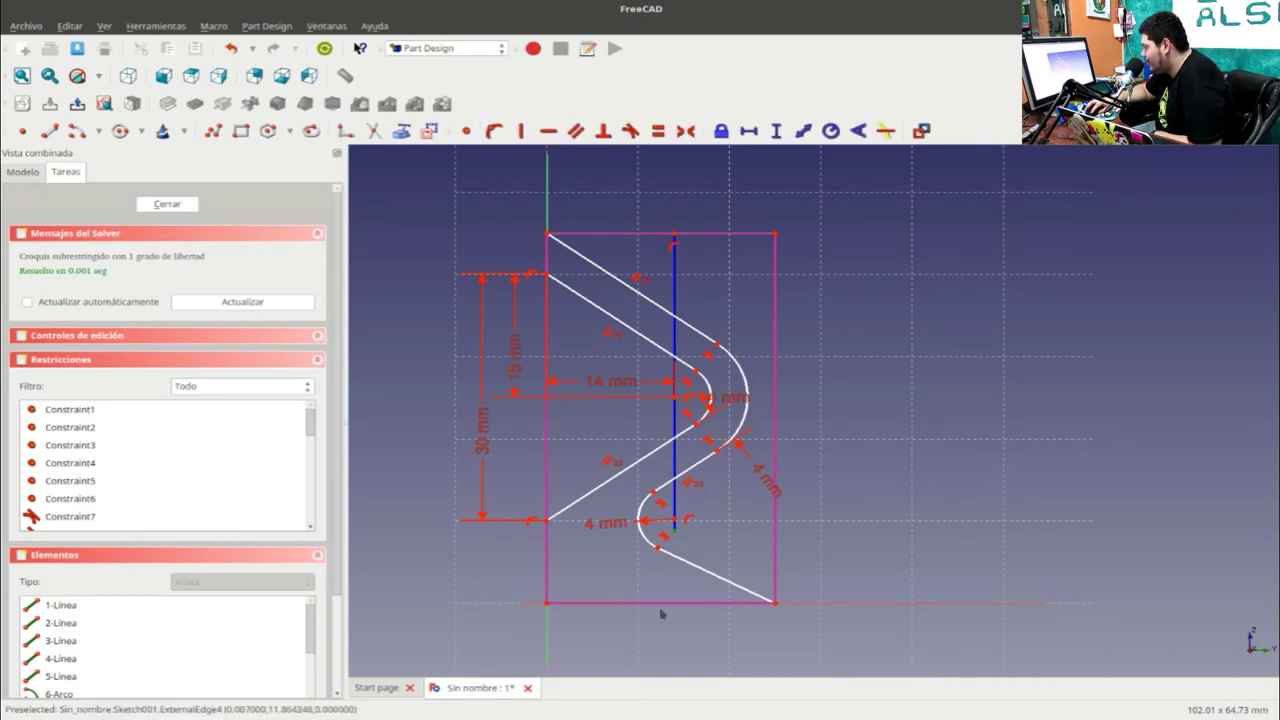
pyautogui.click(666, 604)
pyautogui.click(494, 131)
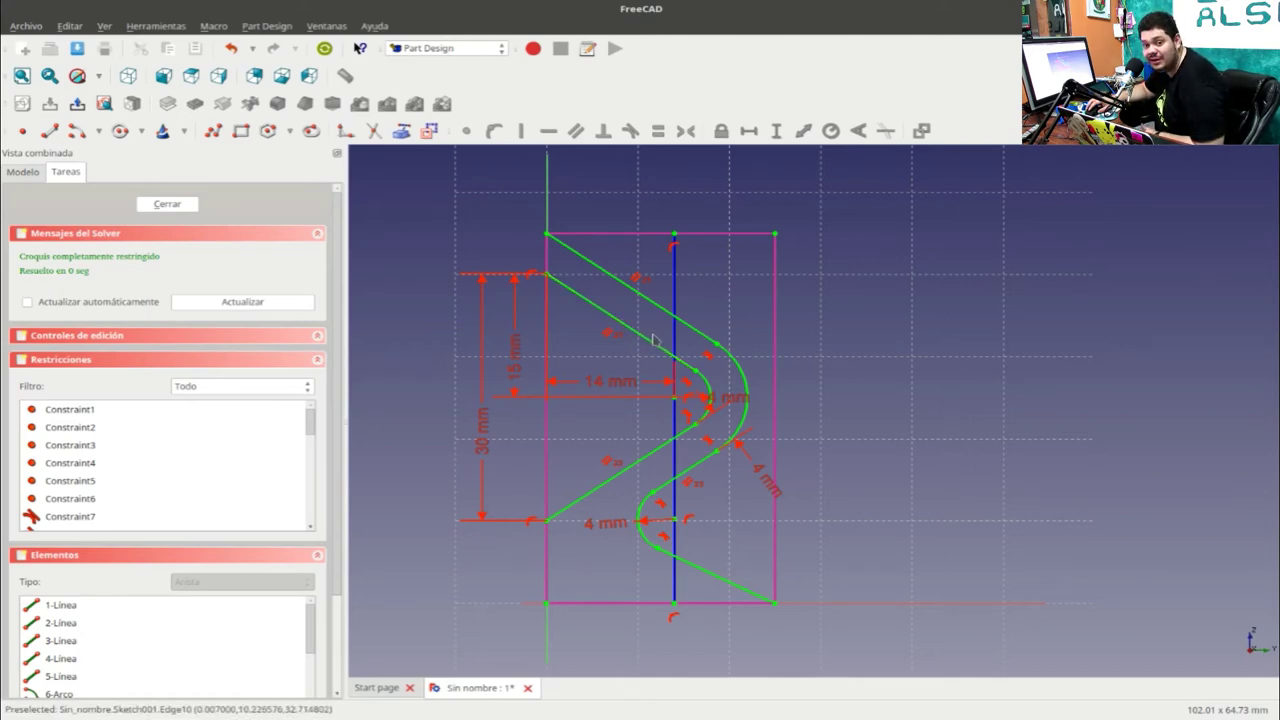
pyautogui.scroll(2, 652, 340)
pyautogui.scroll(3, 652, 340)
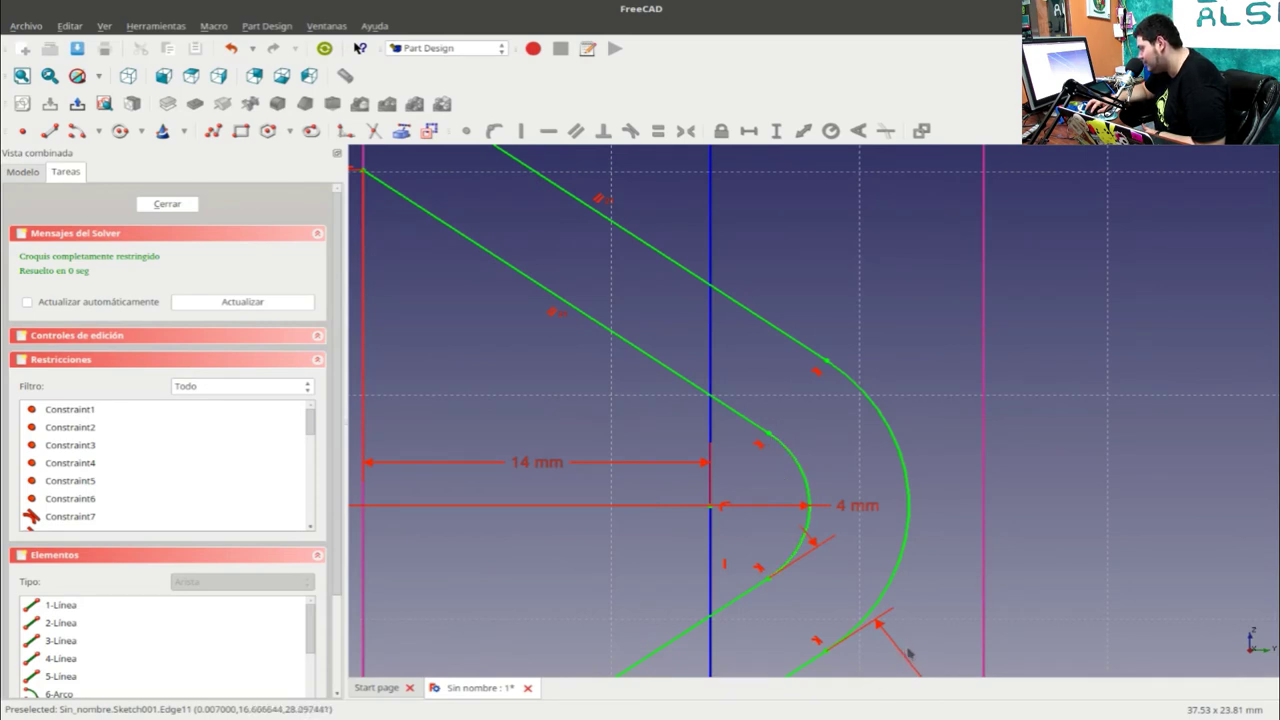
# - Add a 4 mm distance constraint from the chosen vertex across the upper diagonal band
pyautogui.click(769, 437)
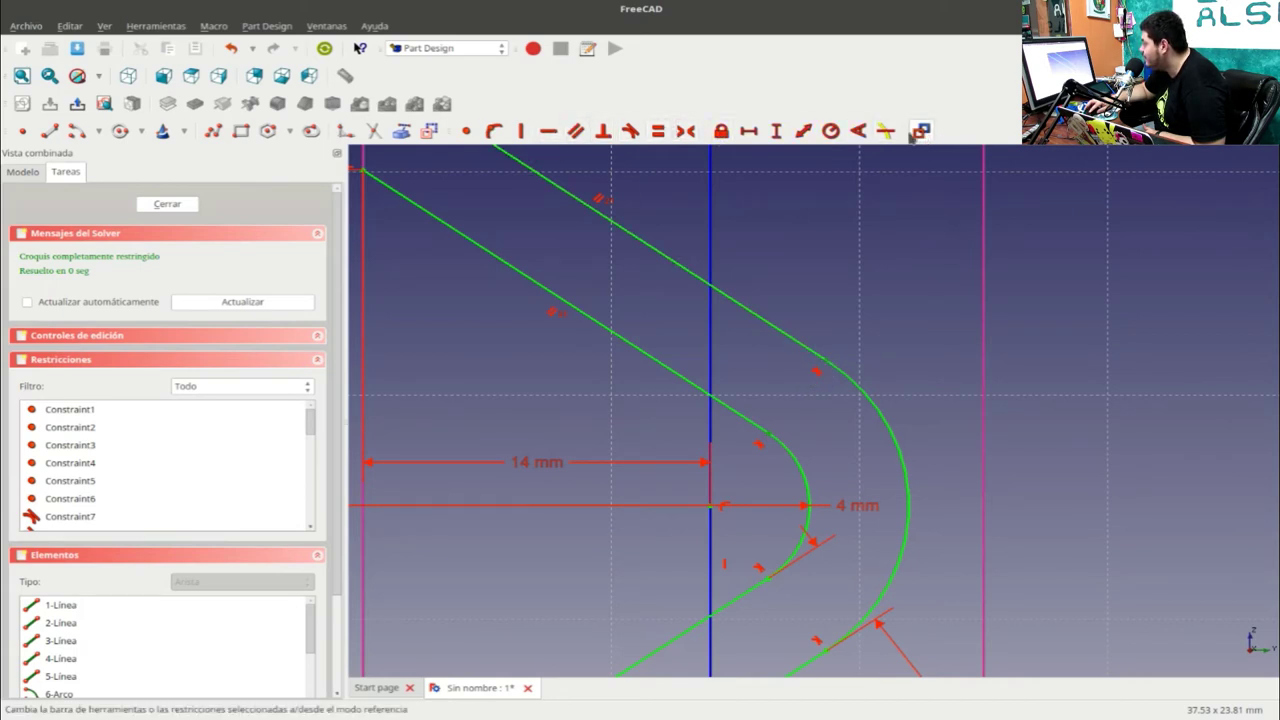
pyautogui.click(805, 131)
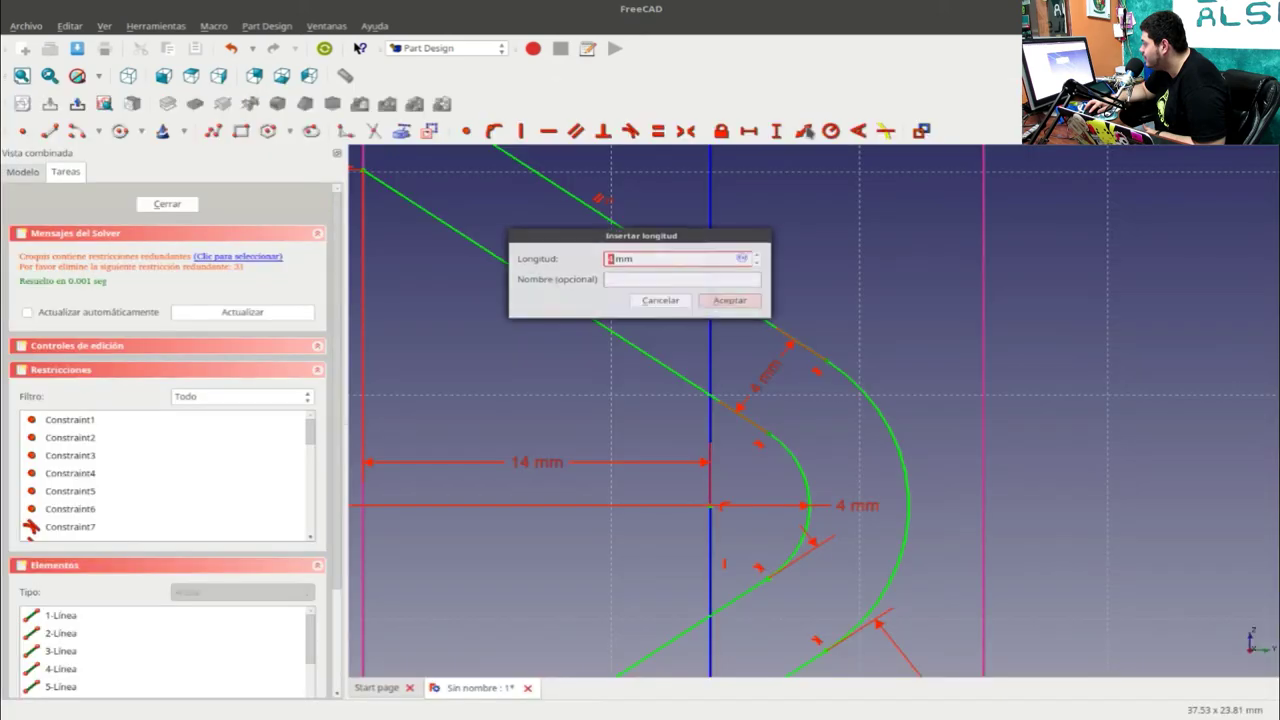
pyautogui.click(713, 306)
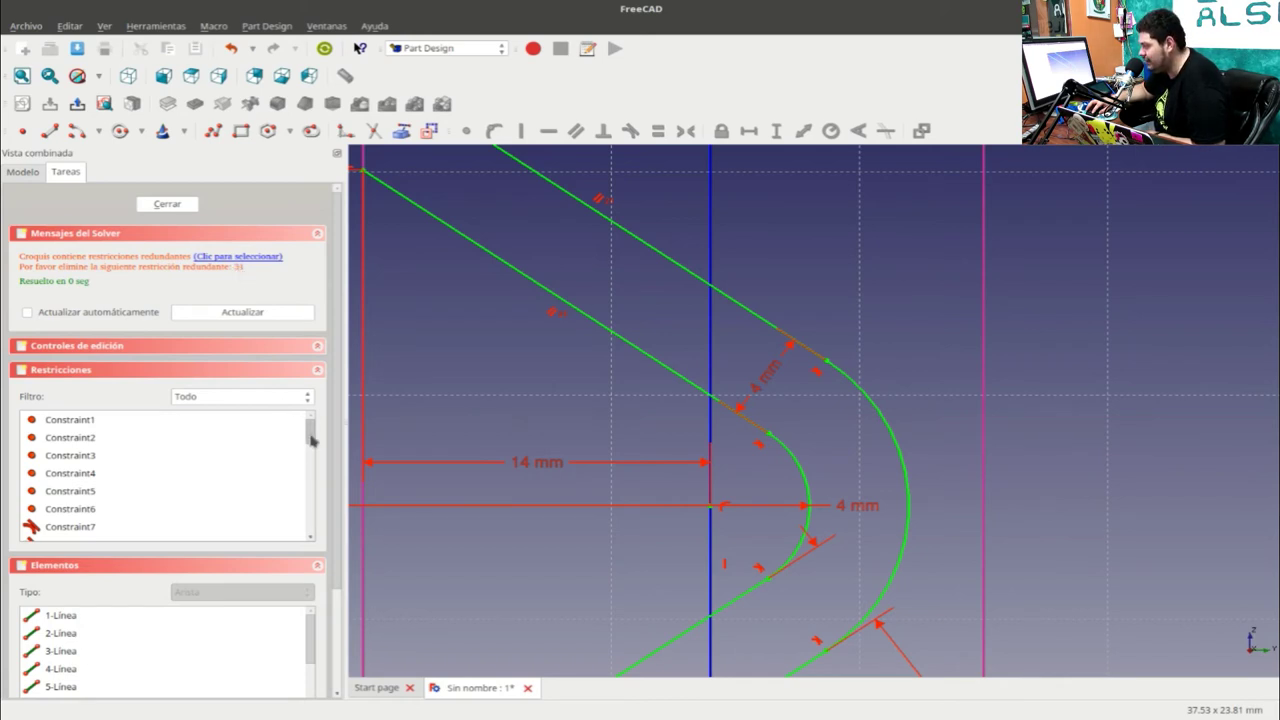
# - Find the redundant 4 mm Constraint31 in the Restricciones list and delete it
pyautogui.scroll(-1, 311, 438)
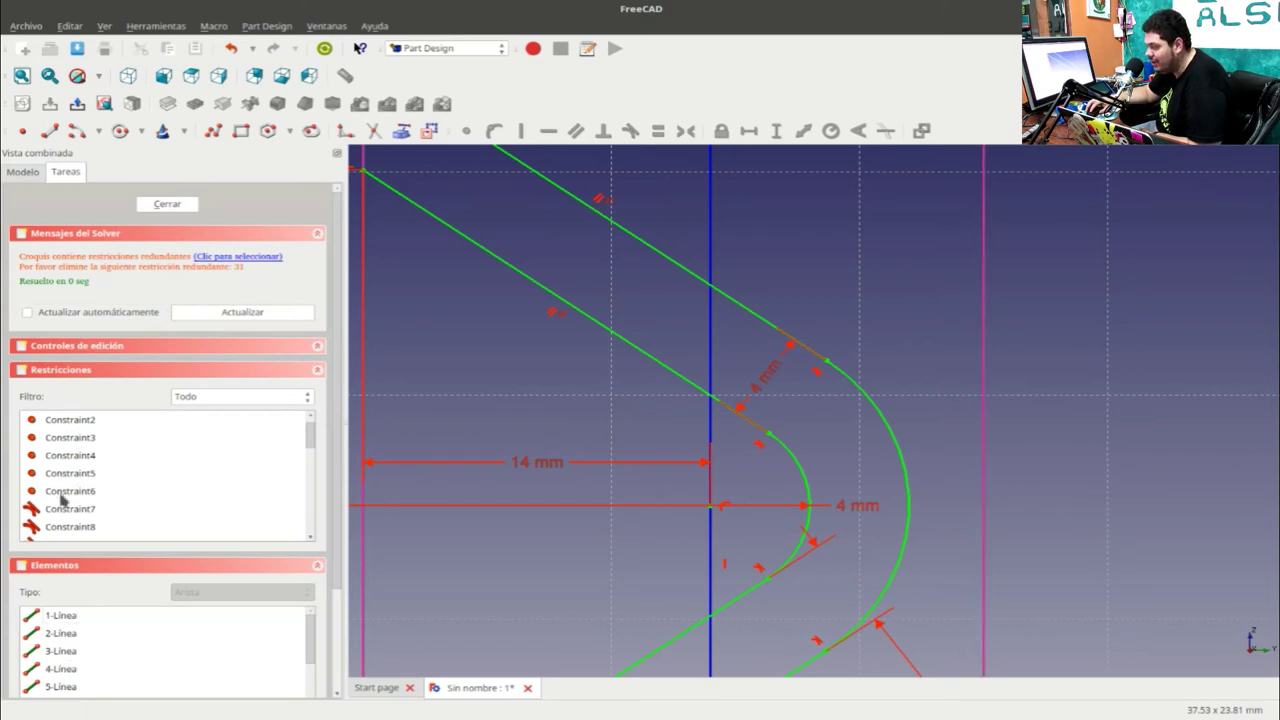
pyautogui.click(65, 458)
pyautogui.click(77, 438)
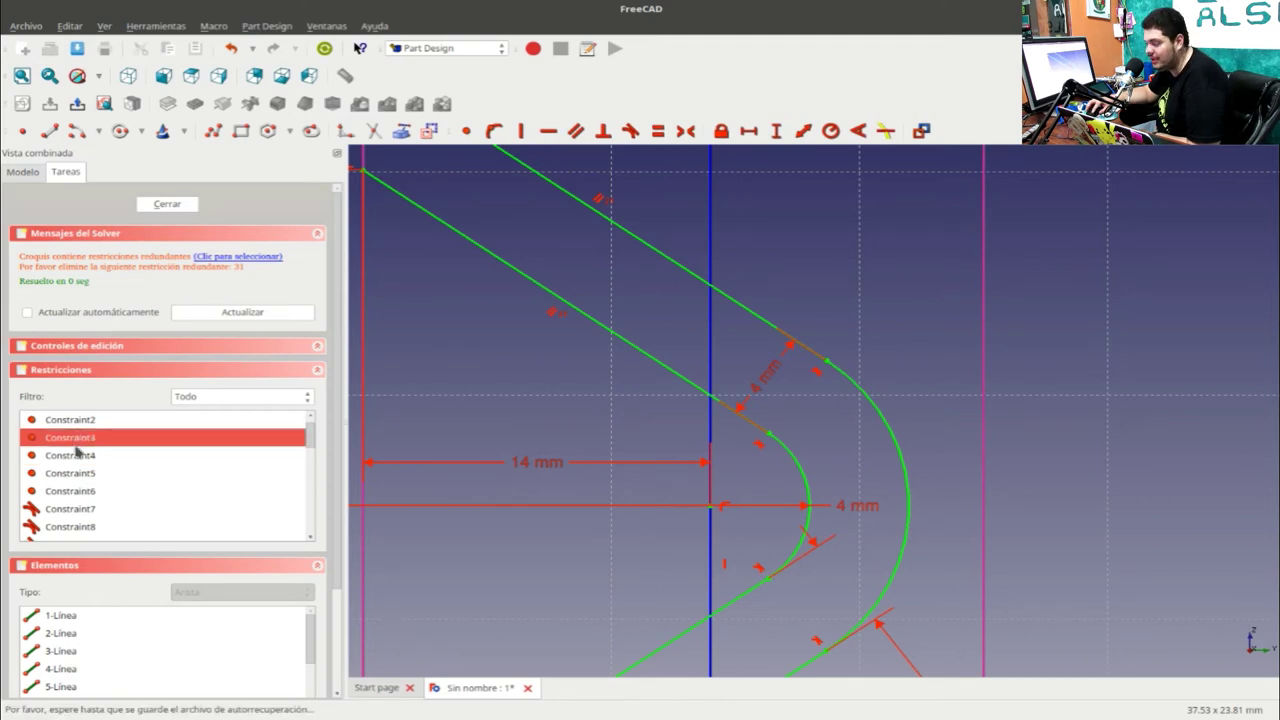
pyautogui.rightClick(77, 441)
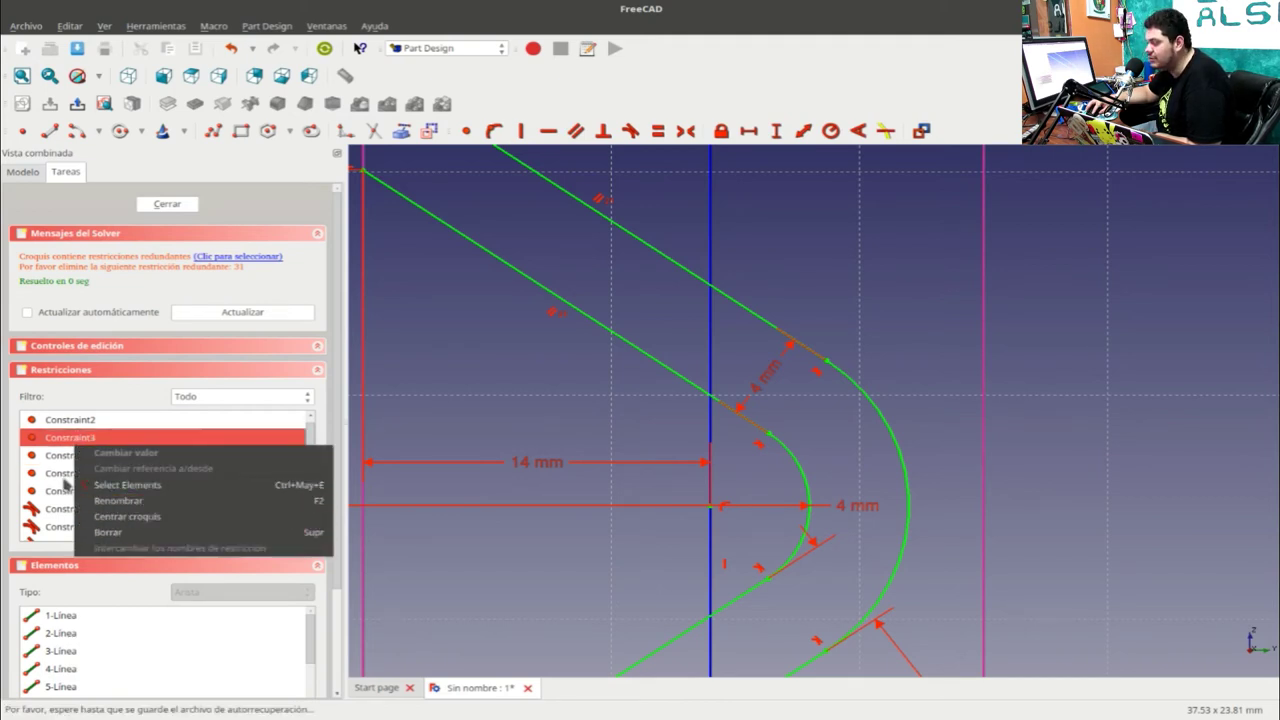
pyautogui.click(66, 484)
pyautogui.click(70, 474)
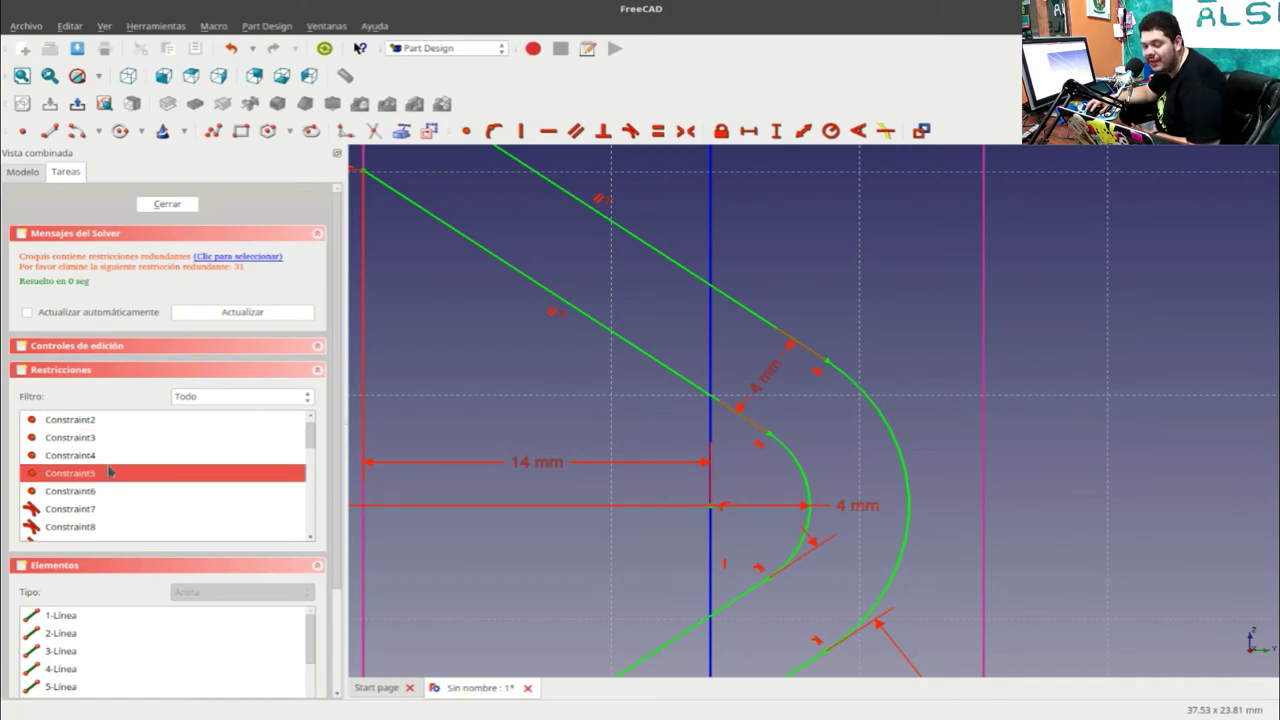
pyautogui.scroll(-4, 110, 474)
pyautogui.scroll(-5, 110, 472)
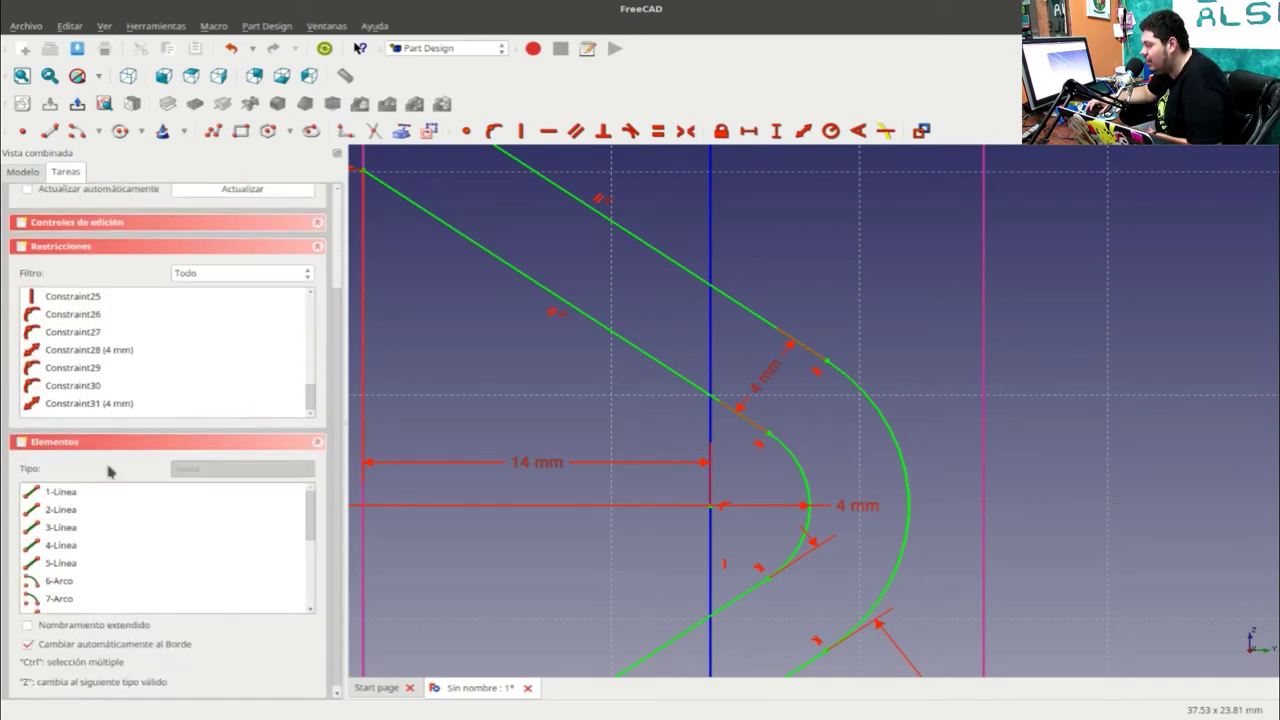
pyautogui.scroll(-2, 112, 460)
pyautogui.click(106, 400)
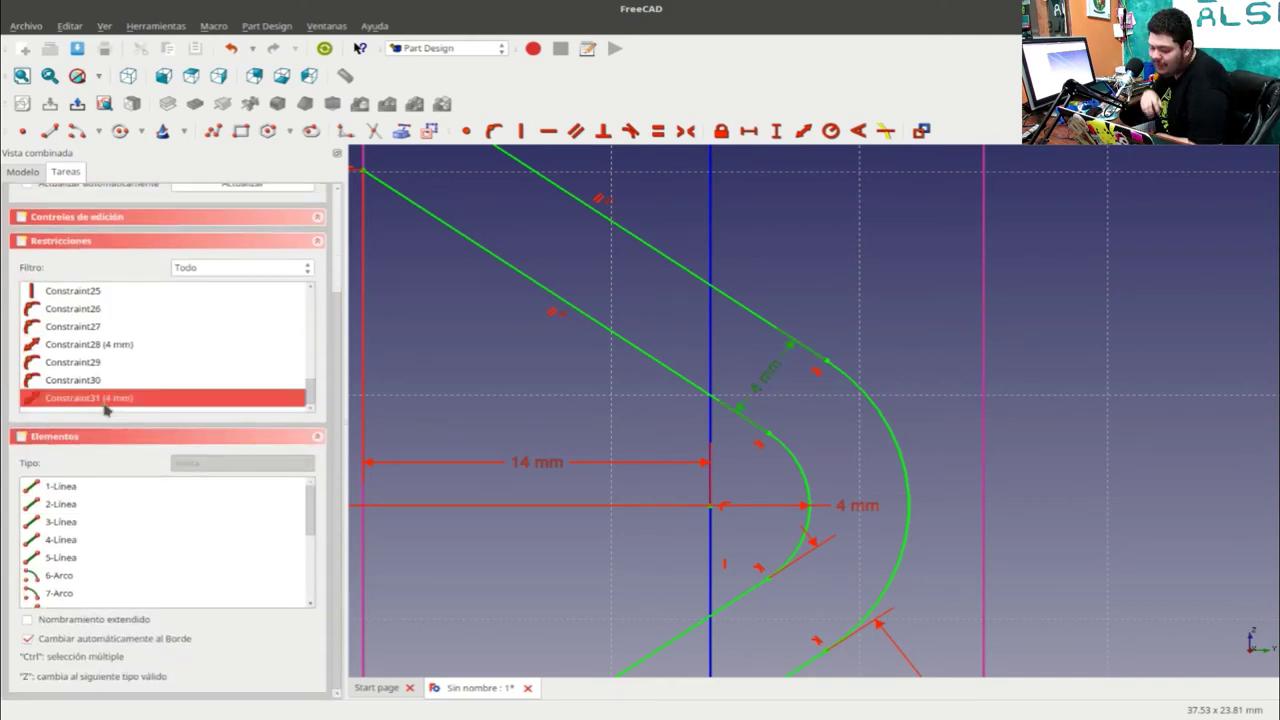
pyautogui.press('Delete')
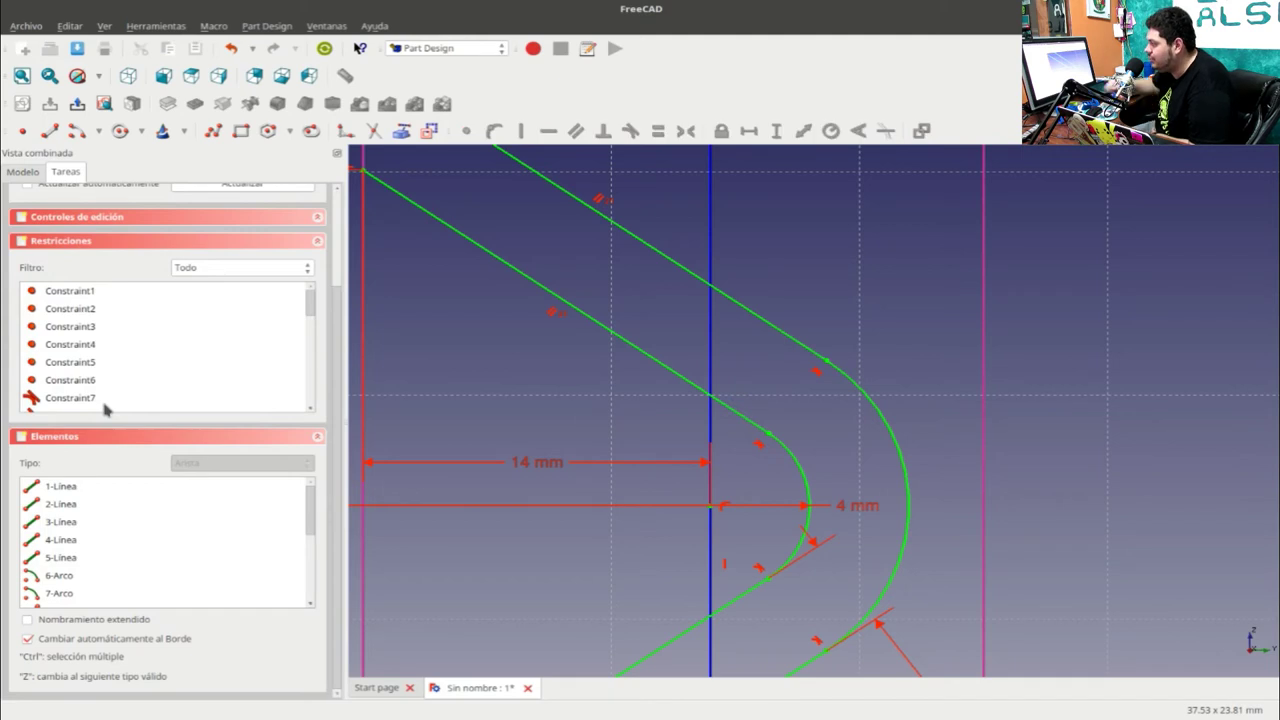
pyautogui.scroll(2, 342, 283)
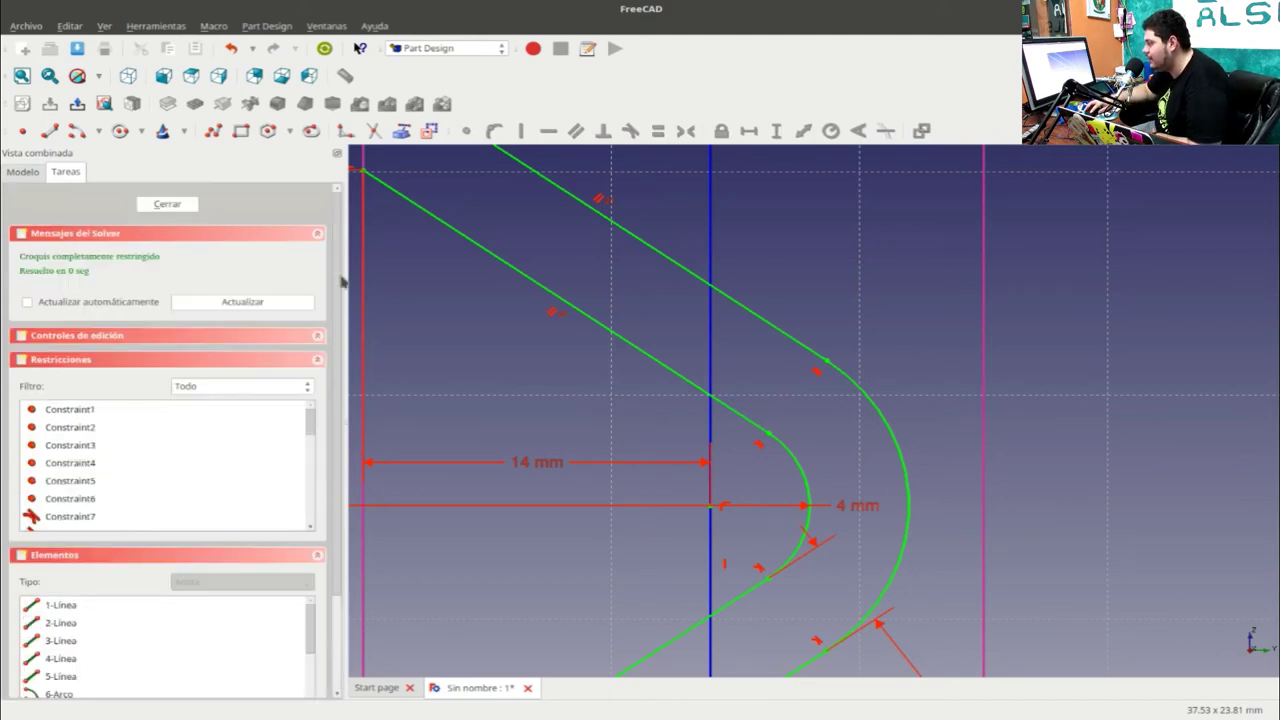
# - Close the sketch, open the Pocket parameters and orbit the isometric view to inspect the groove
pyautogui.click(160, 205)
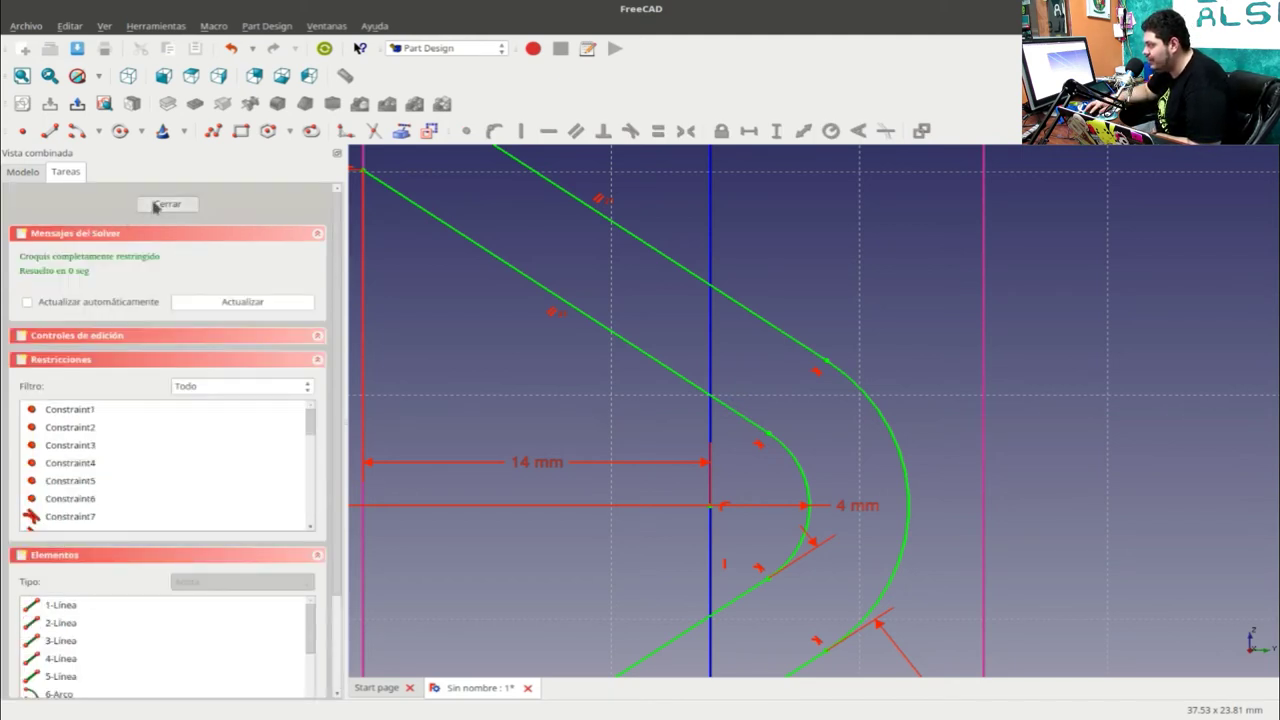
pyautogui.doubleClick(67, 259)
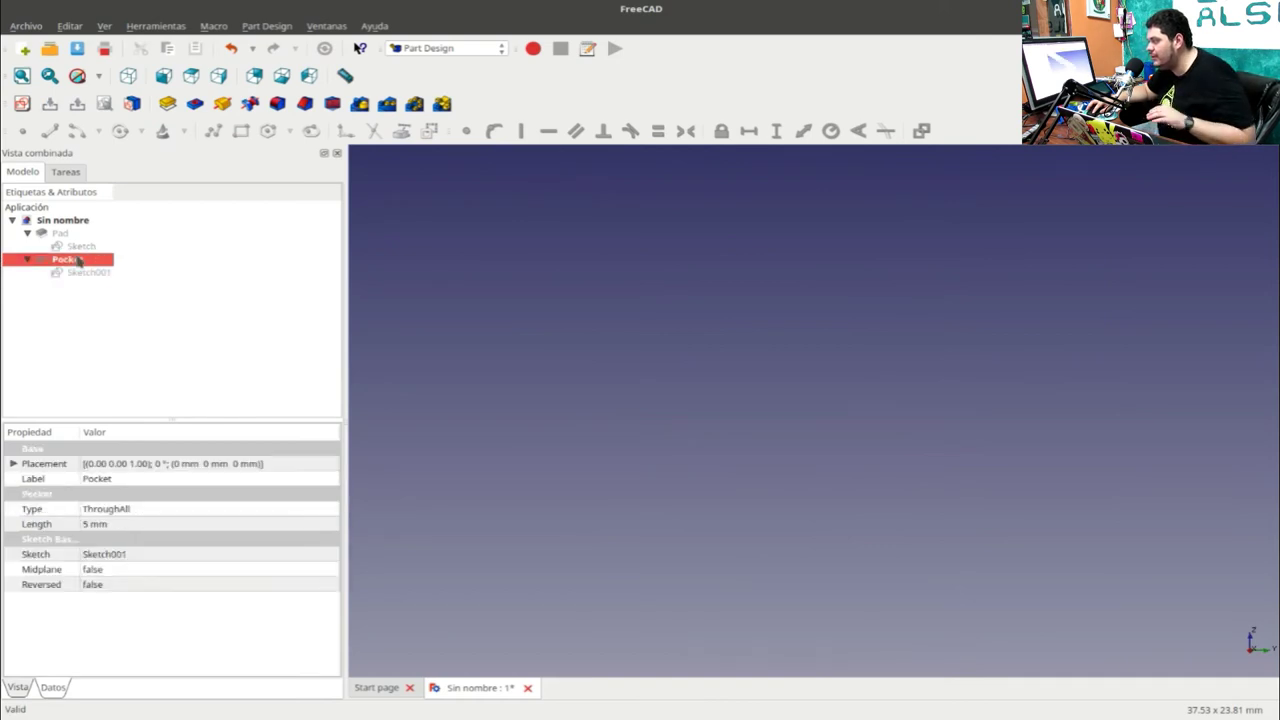
pyautogui.press('0')
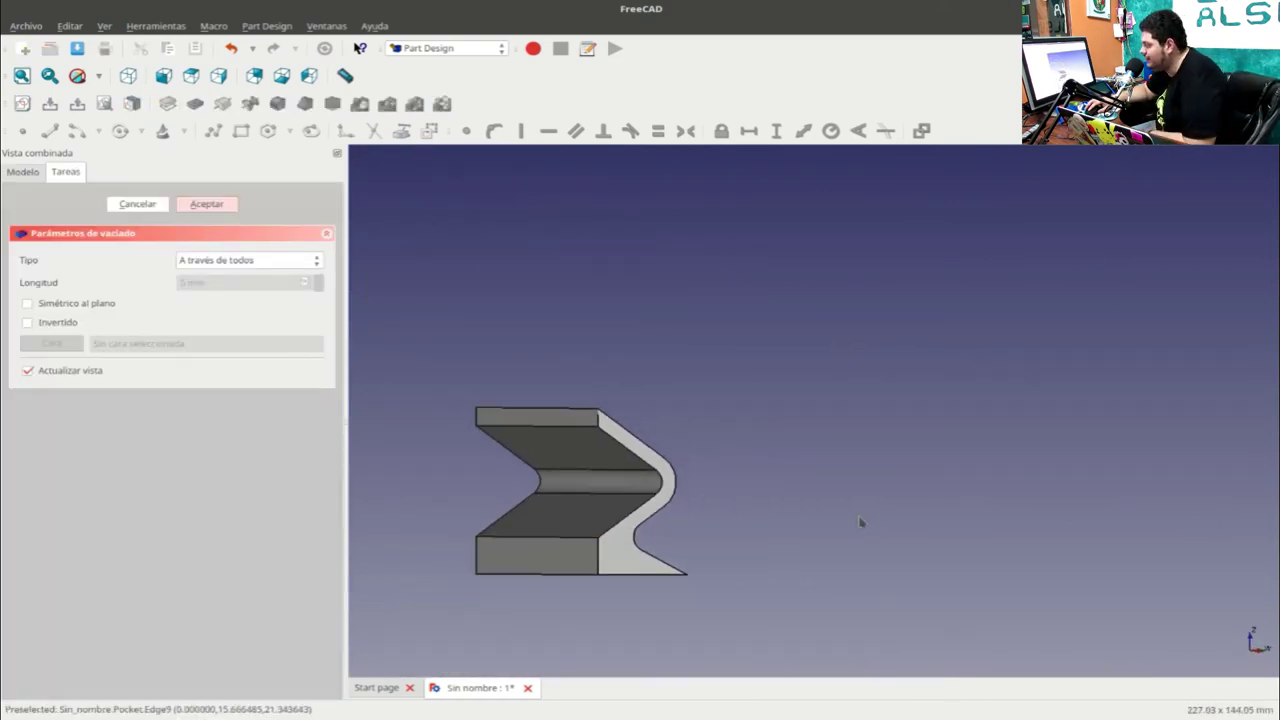
pyautogui.moveTo(860, 523)
pyautogui.mouseDown(button='middle')
pyautogui.moveTo(662, 514)
pyautogui.moveTo(739, 519)
pyautogui.moveTo(777, 446)
pyautogui.moveTo(780, 514)
pyautogui.moveTo(1057, 514)
pyautogui.moveTo(1020, 514)
pyautogui.mouseUp(button='middle')
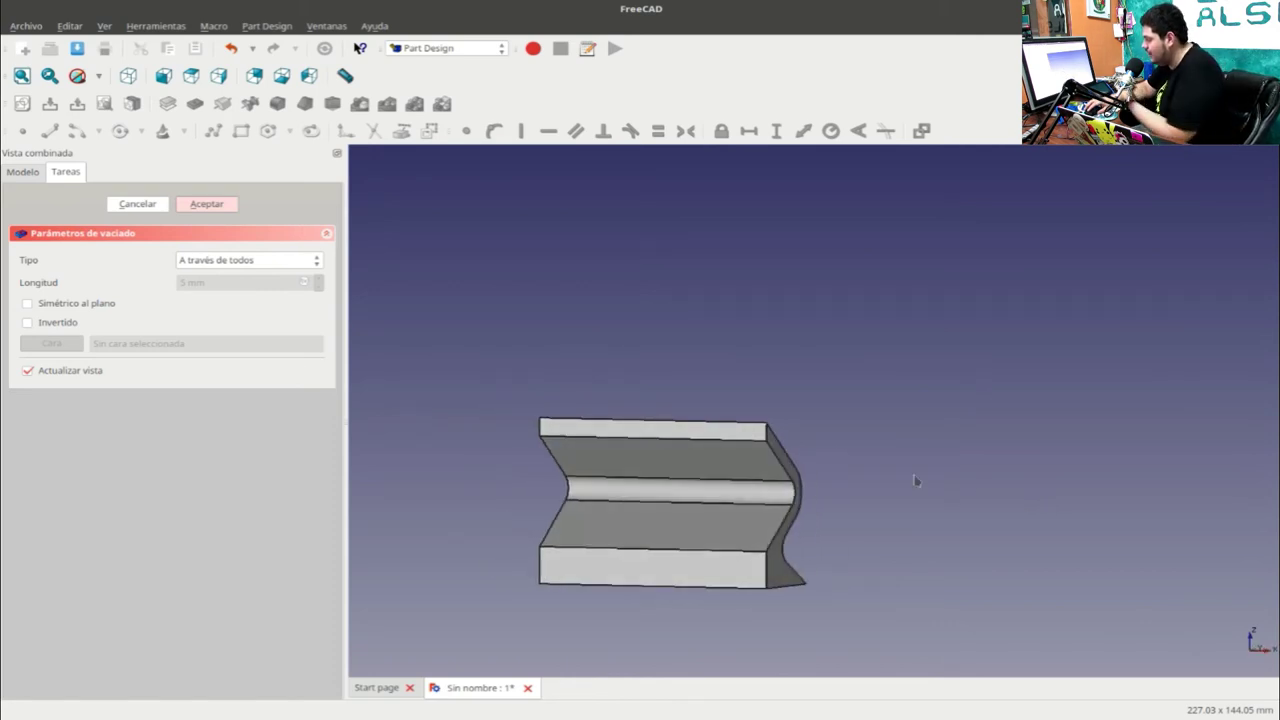
pyautogui.moveTo(937, 508); pyautogui.dragTo(837, 489, button='middle')
pyautogui.scroll(5, 628, 484)
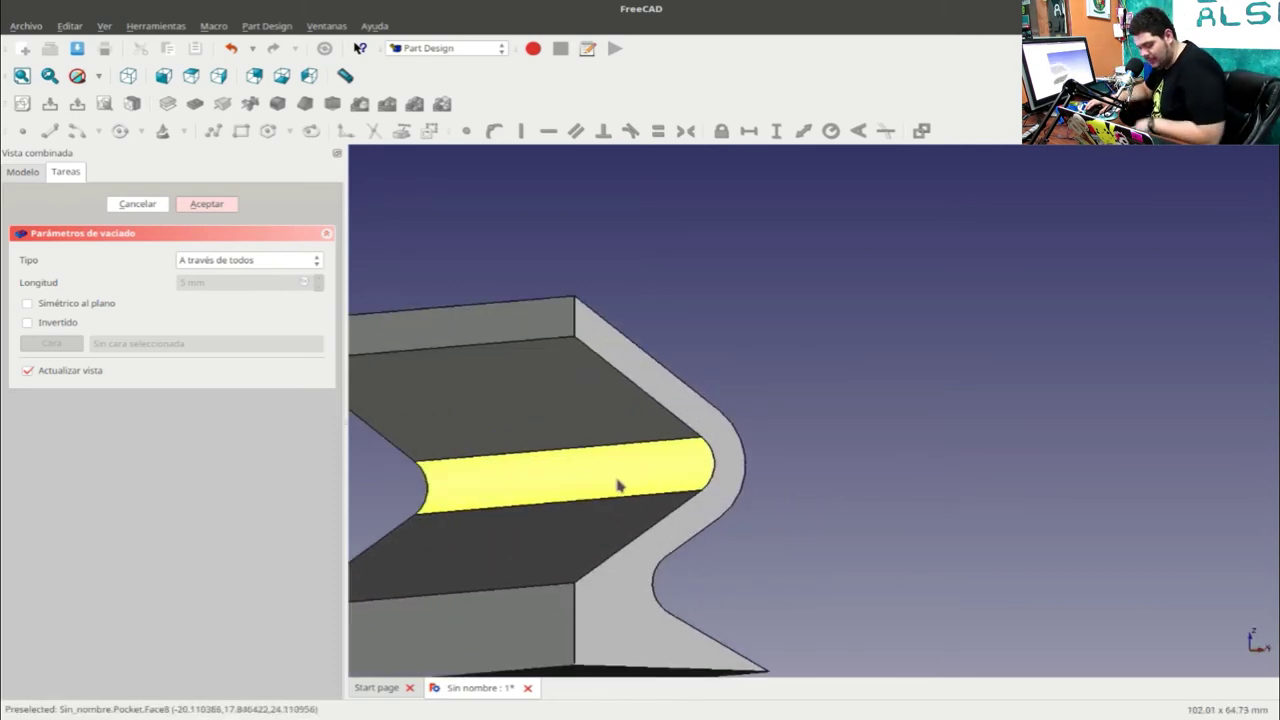
pyautogui.scroll(-4, 540, 452)
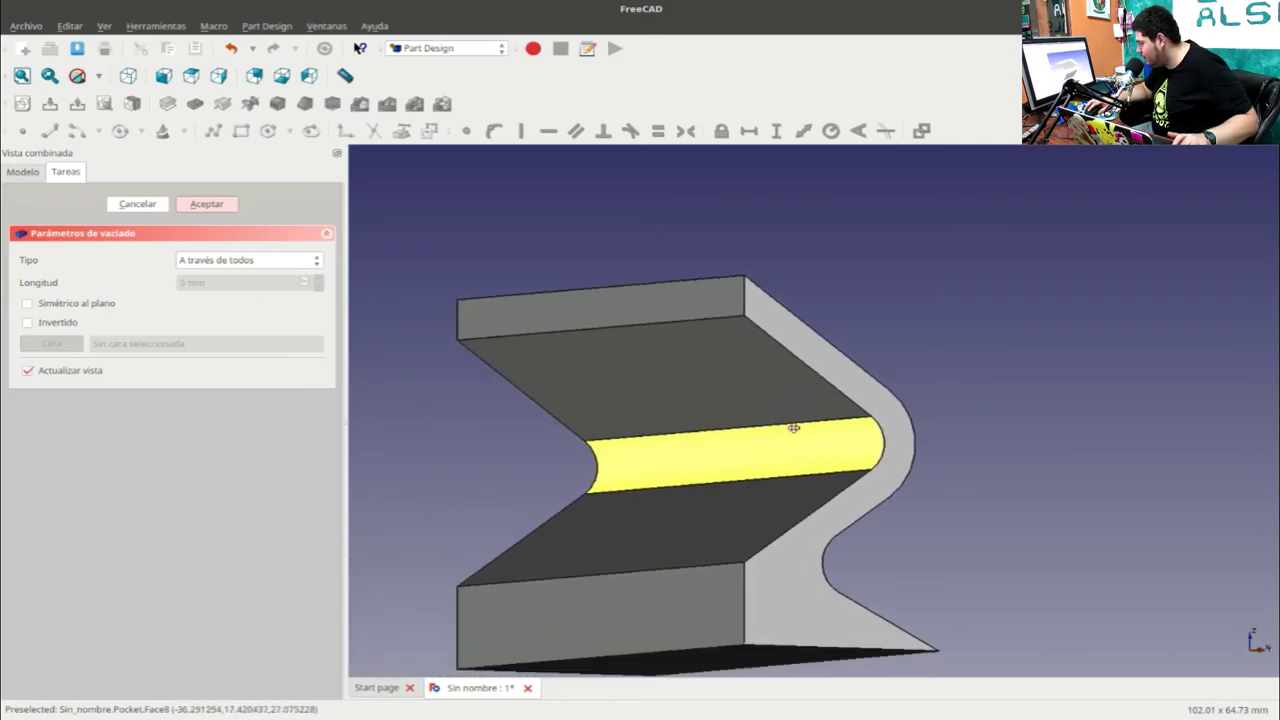
pyautogui.moveTo(791, 429); pyautogui.dragTo(903, 400, button='middle')
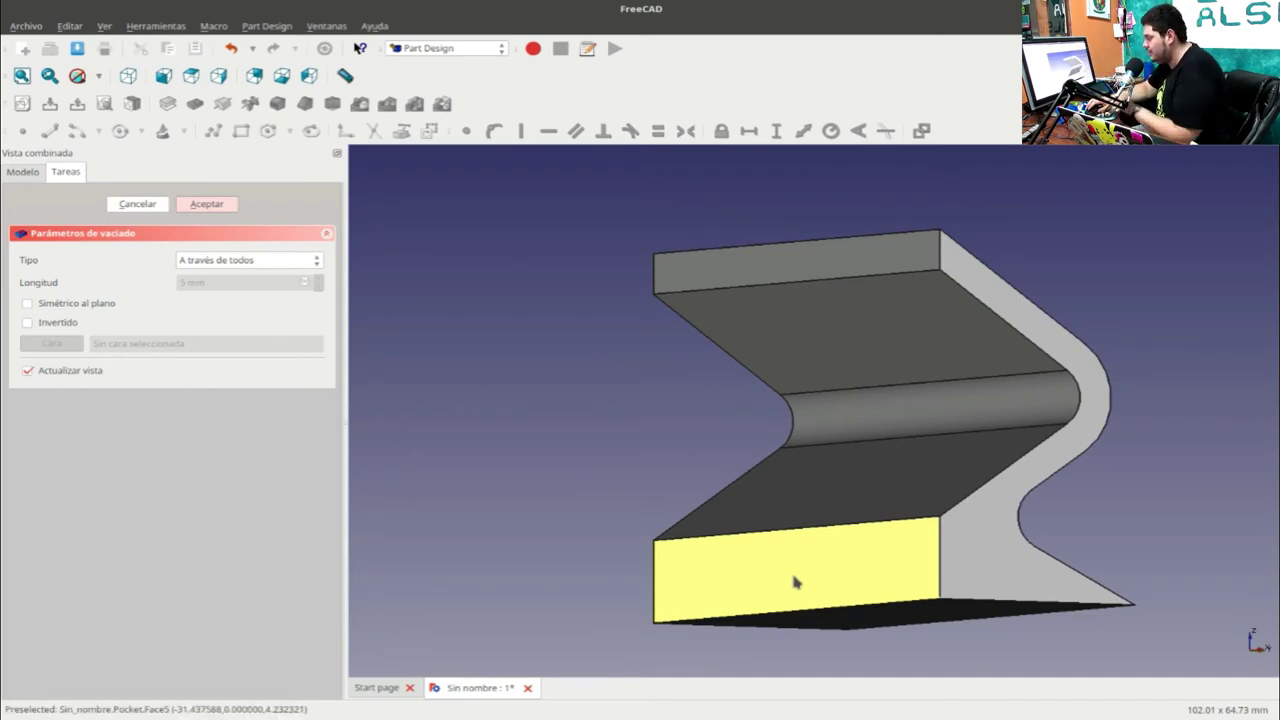
# - Confirm the pocket with Type Through all and clear the selection
pyautogui.click(850, 420)
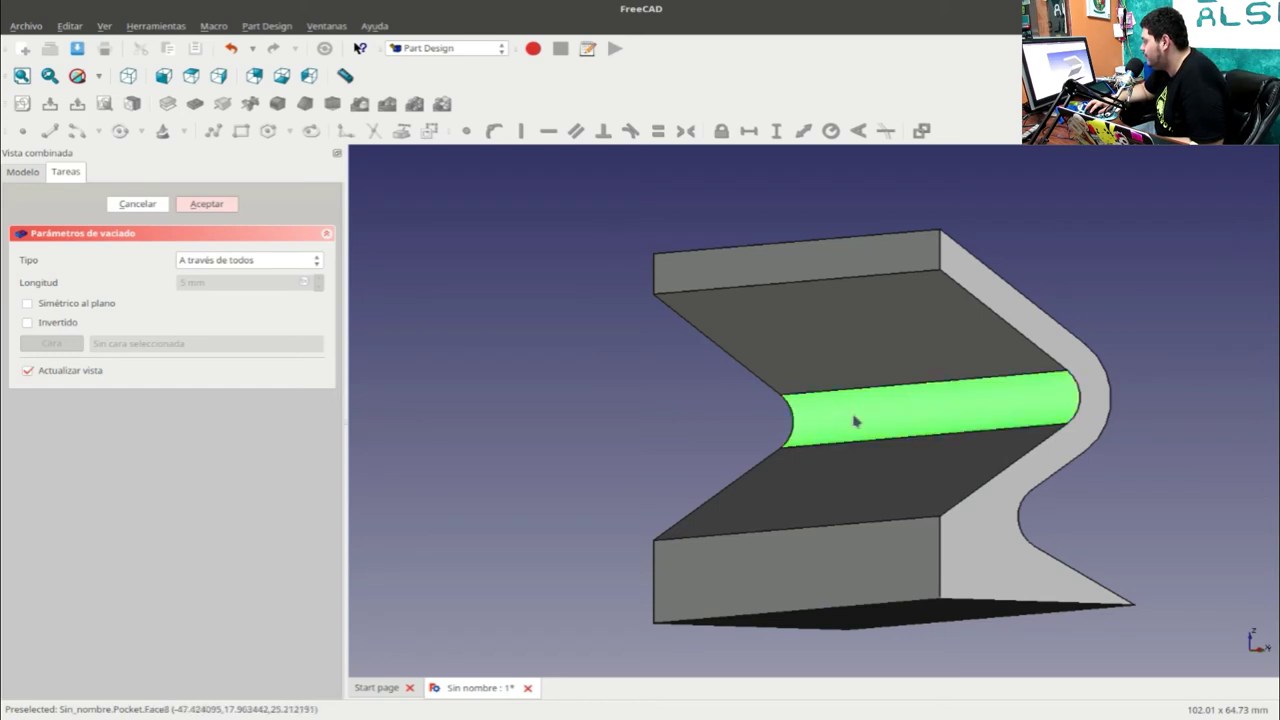
pyautogui.click(203, 204)
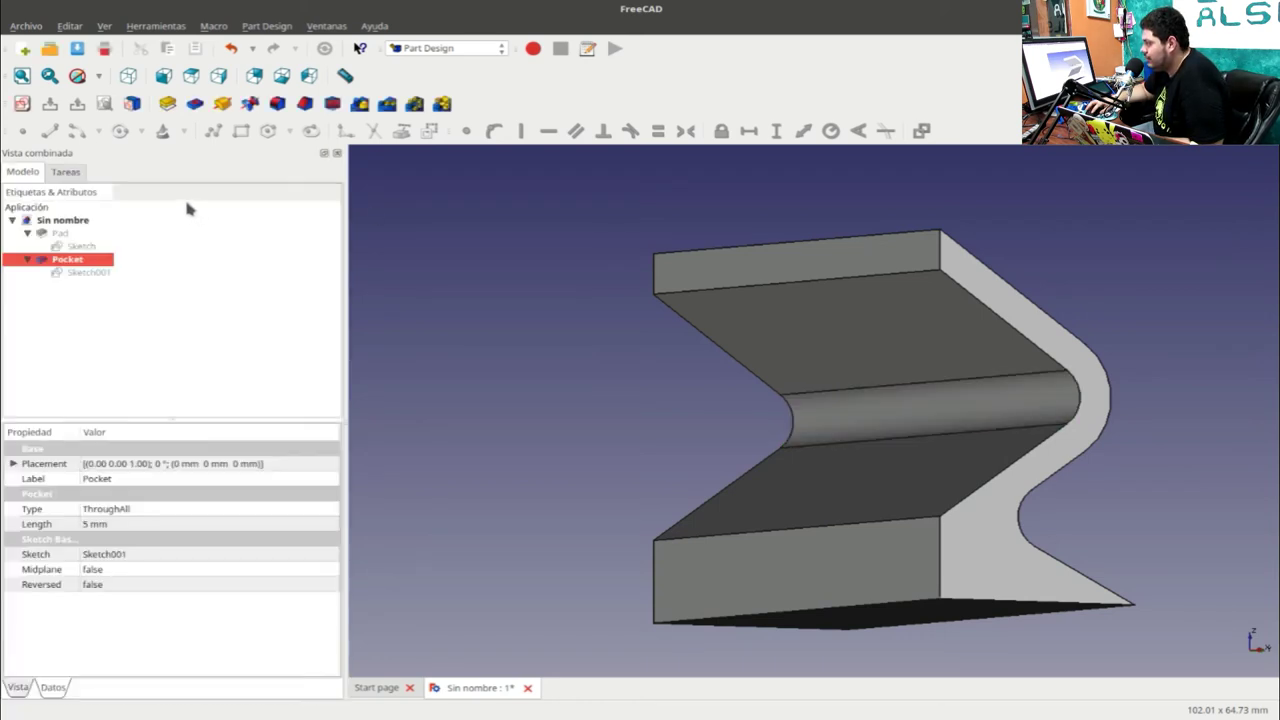
pyautogui.click(908, 424)
pyautogui.click(403, 351)
# - Dismiss the 'No hay soporte plano' warning and pick the block's flat top face instead
pyautogui.click(840, 418)
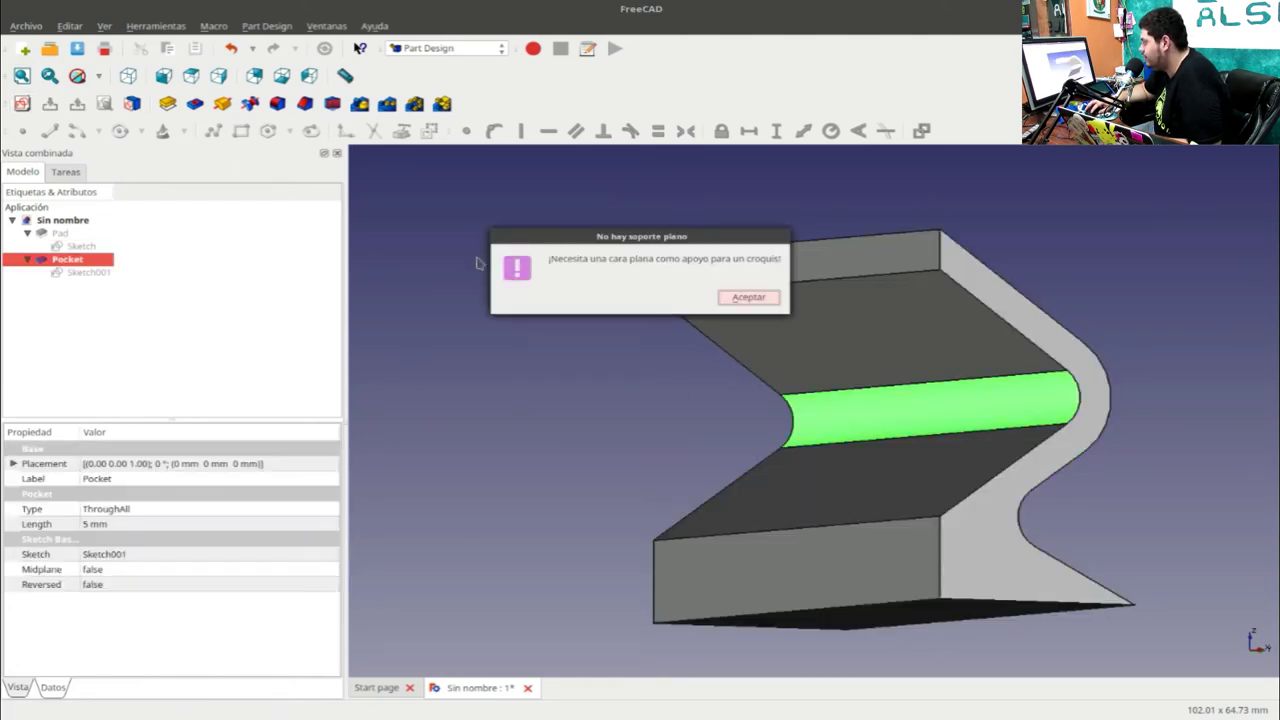
pyautogui.click(748, 297)
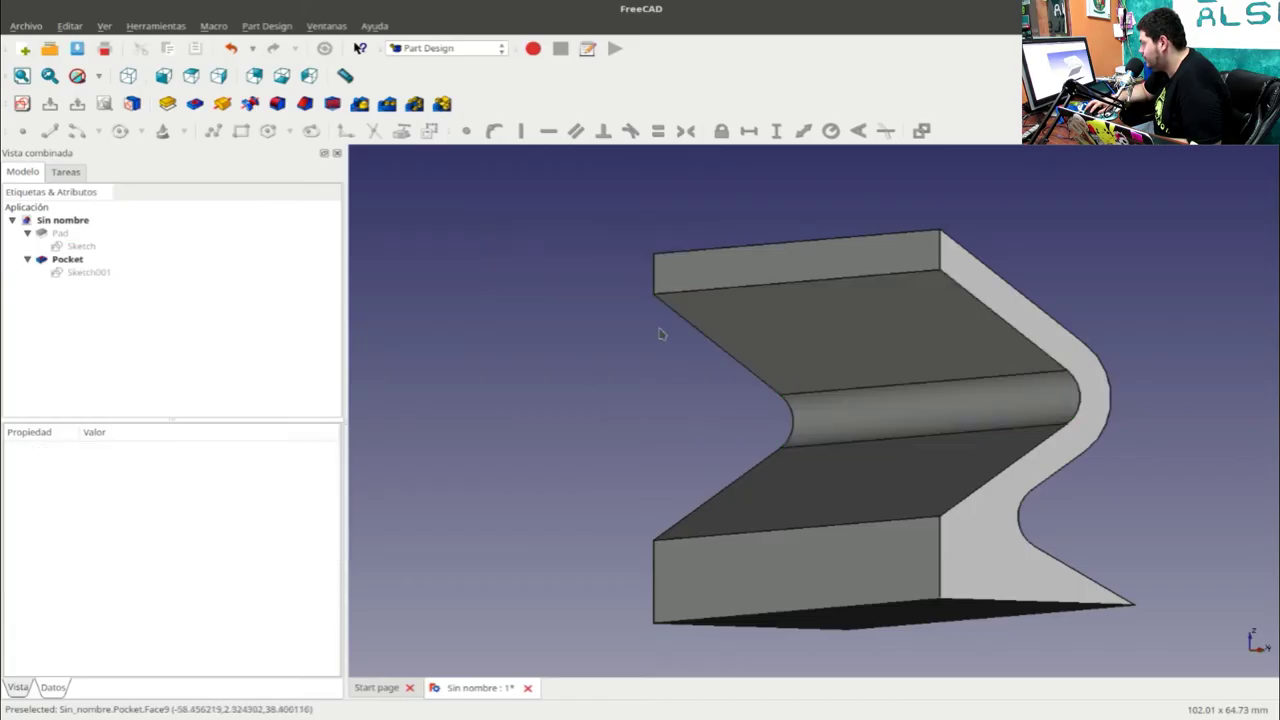
pyautogui.click(612, 357)
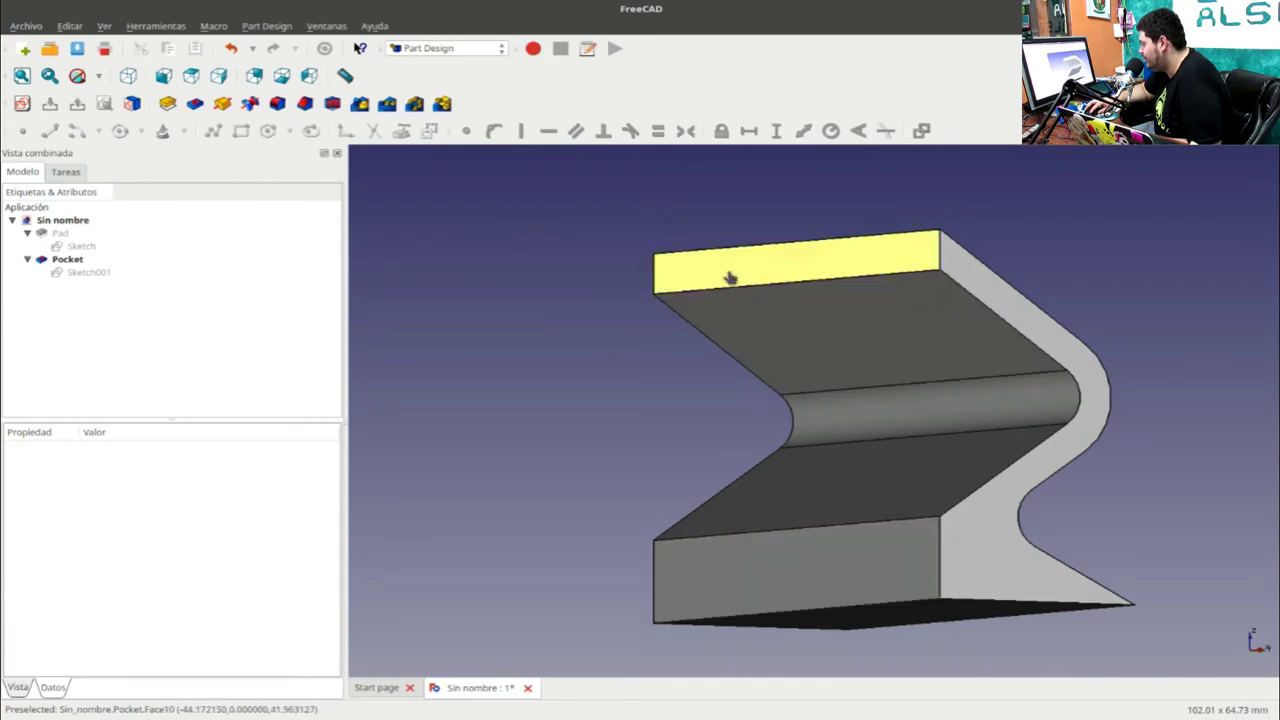
pyautogui.click(731, 277)
# - Start a new sketch on the top face and draw a closed four-corner polyline over the block's middle
pyautogui.click(22, 103)
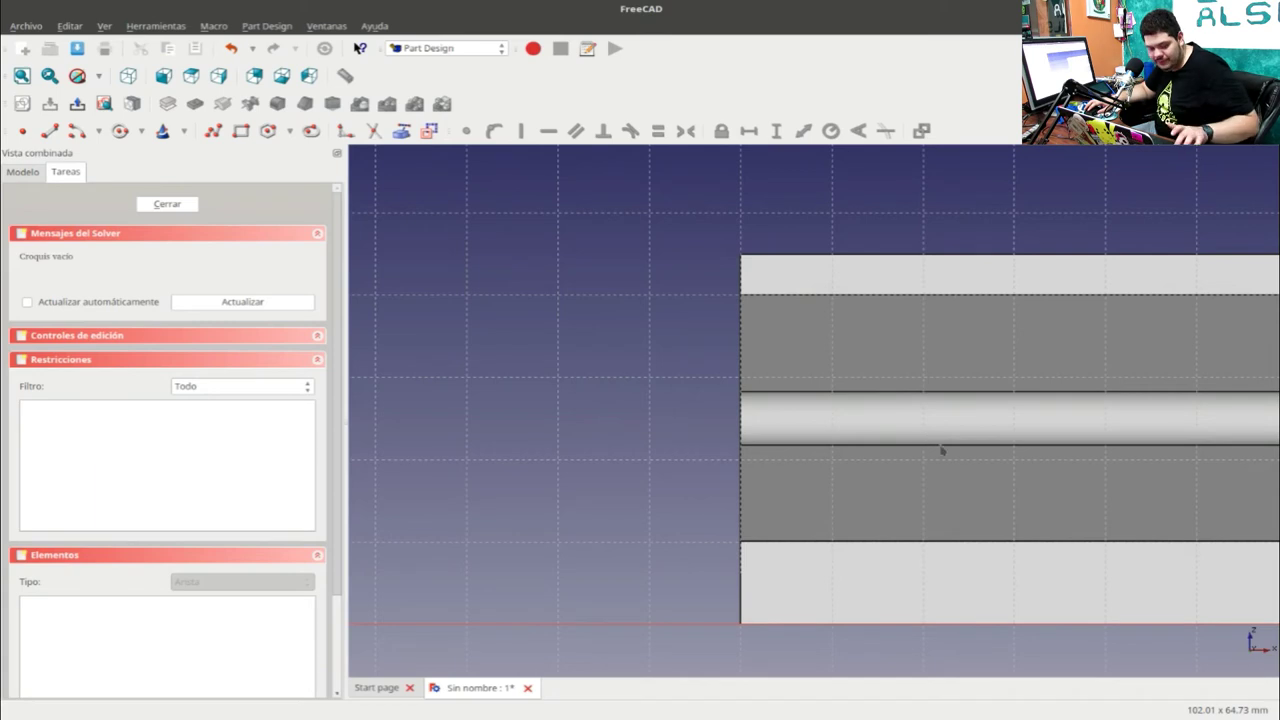
pyautogui.moveTo(972, 455)
pyautogui.mouseDown(button='middle')
pyautogui.moveTo(868, 419)
pyautogui.moveTo(717, 431)
pyautogui.mouseUp(button='middle')
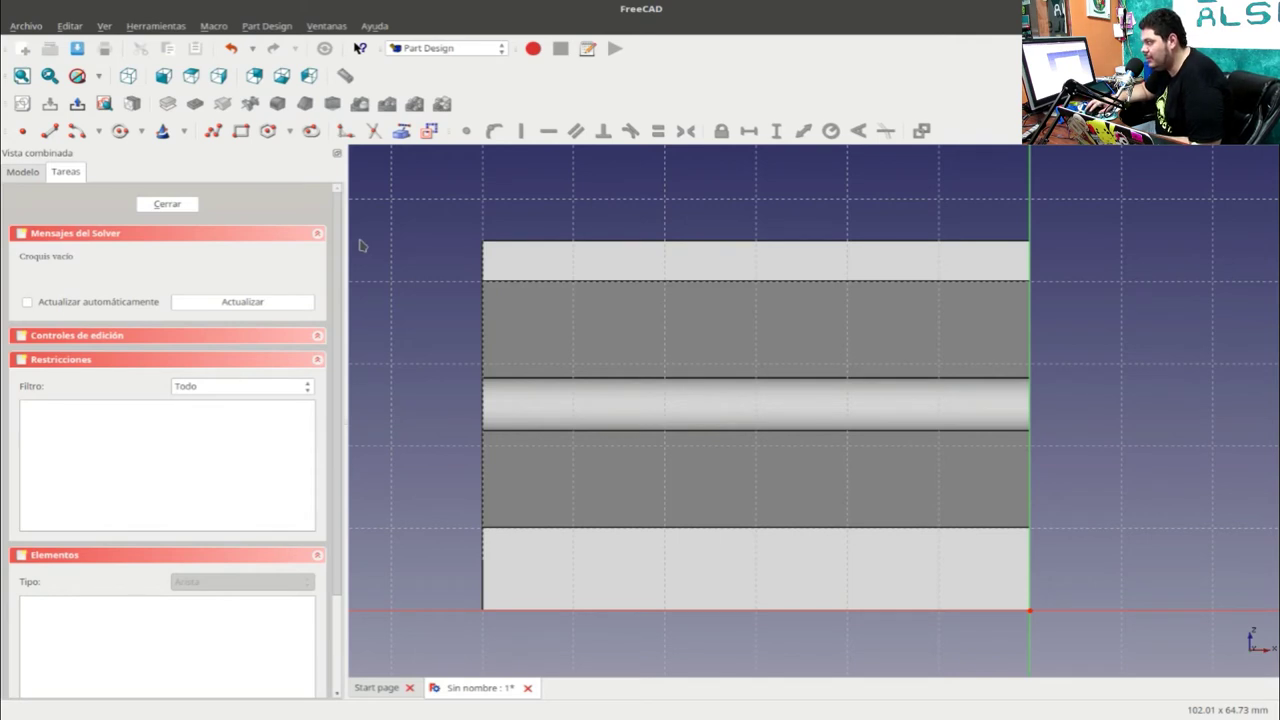
pyautogui.click(212, 133)
pyautogui.click(674, 362)
pyautogui.click(884, 358)
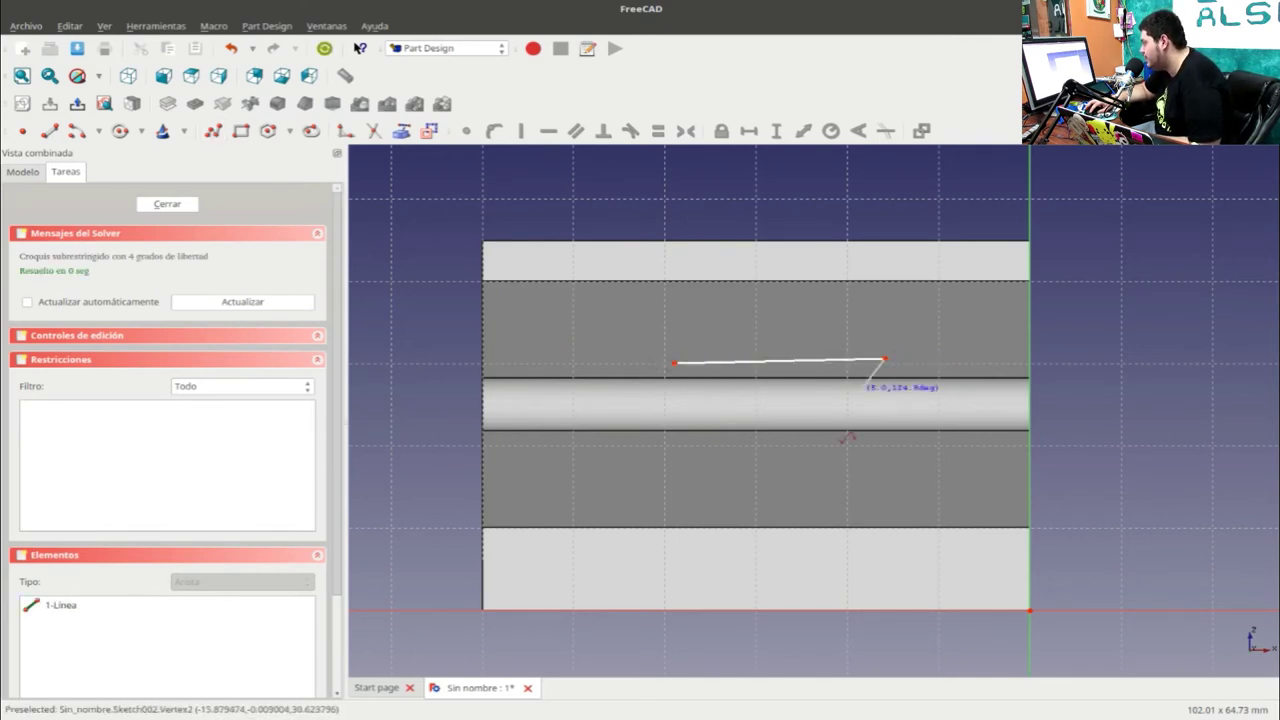
pyautogui.click(841, 446)
pyautogui.click(665, 474)
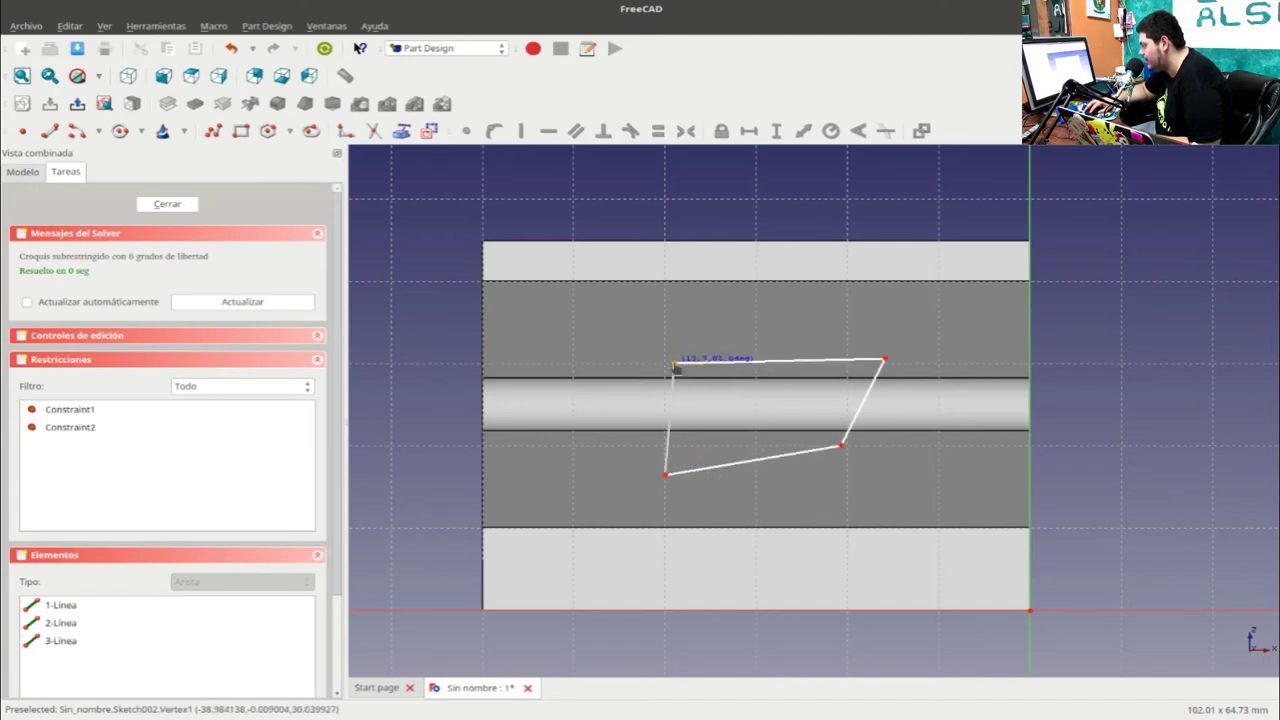
pyautogui.click(675, 364)
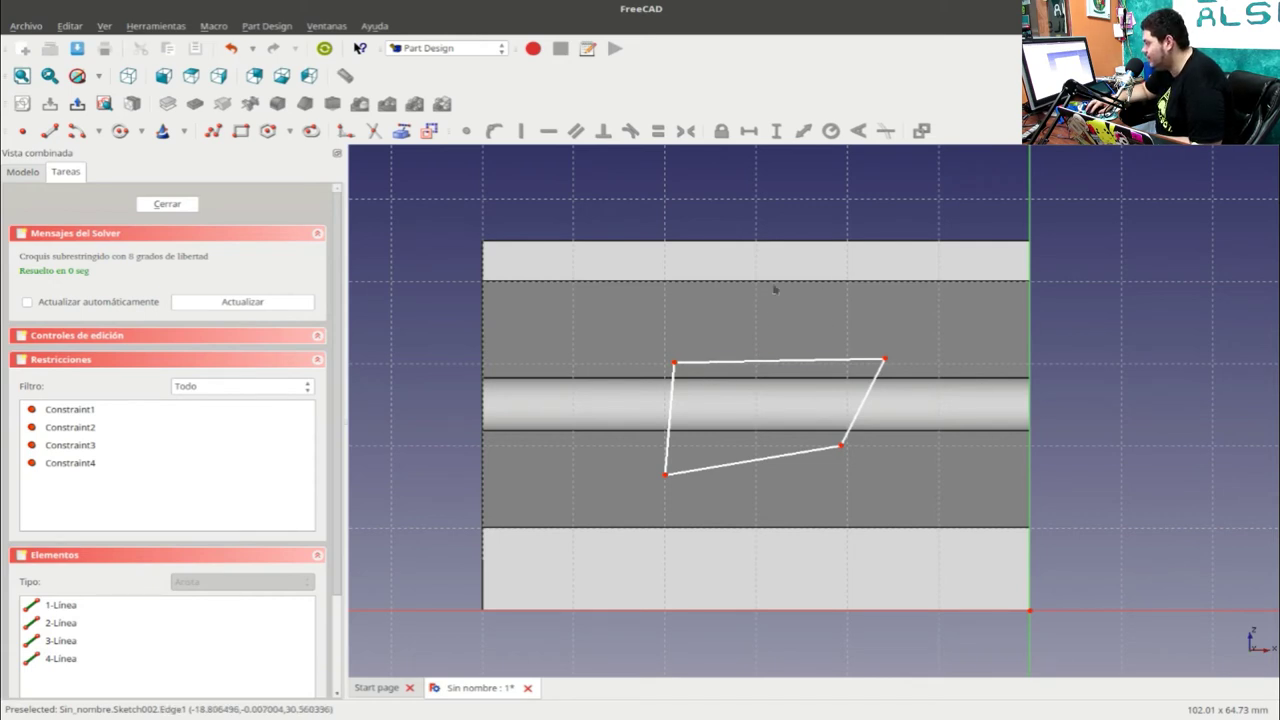
# - Link the block's top and bottom edges into the sketch as external geometry
pyautogui.click(401, 131)
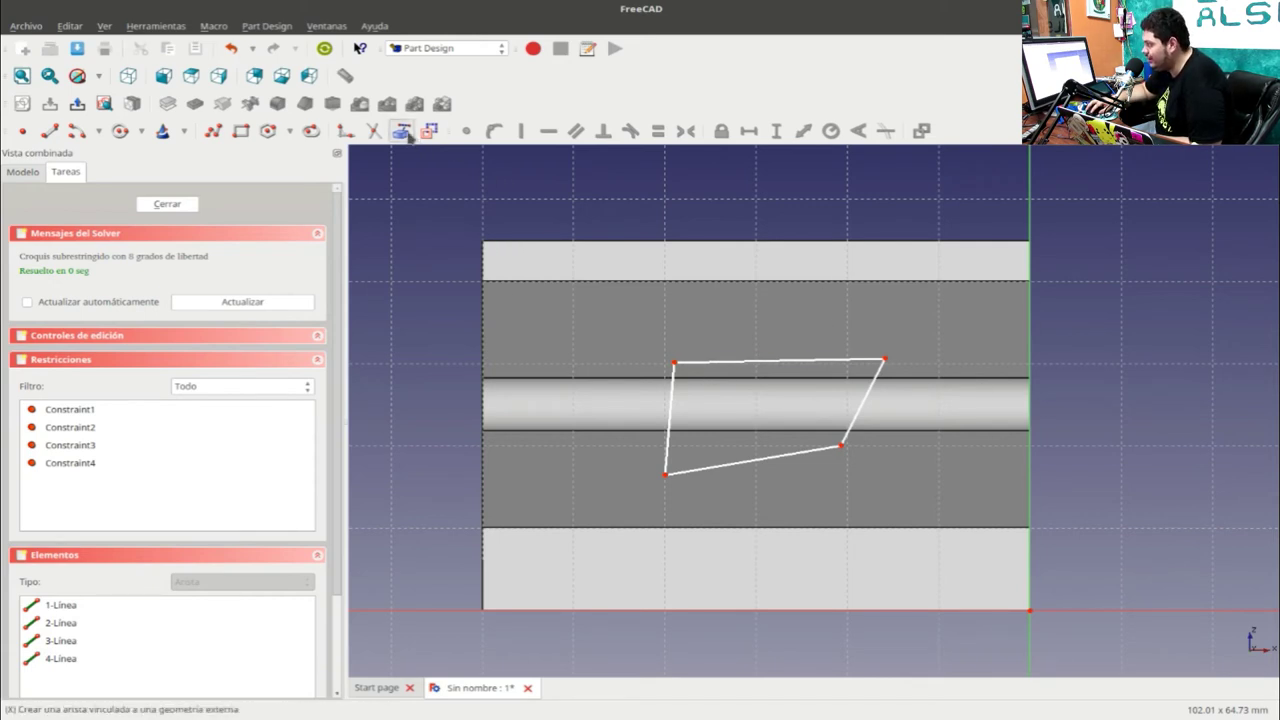
pyautogui.click(617, 244)
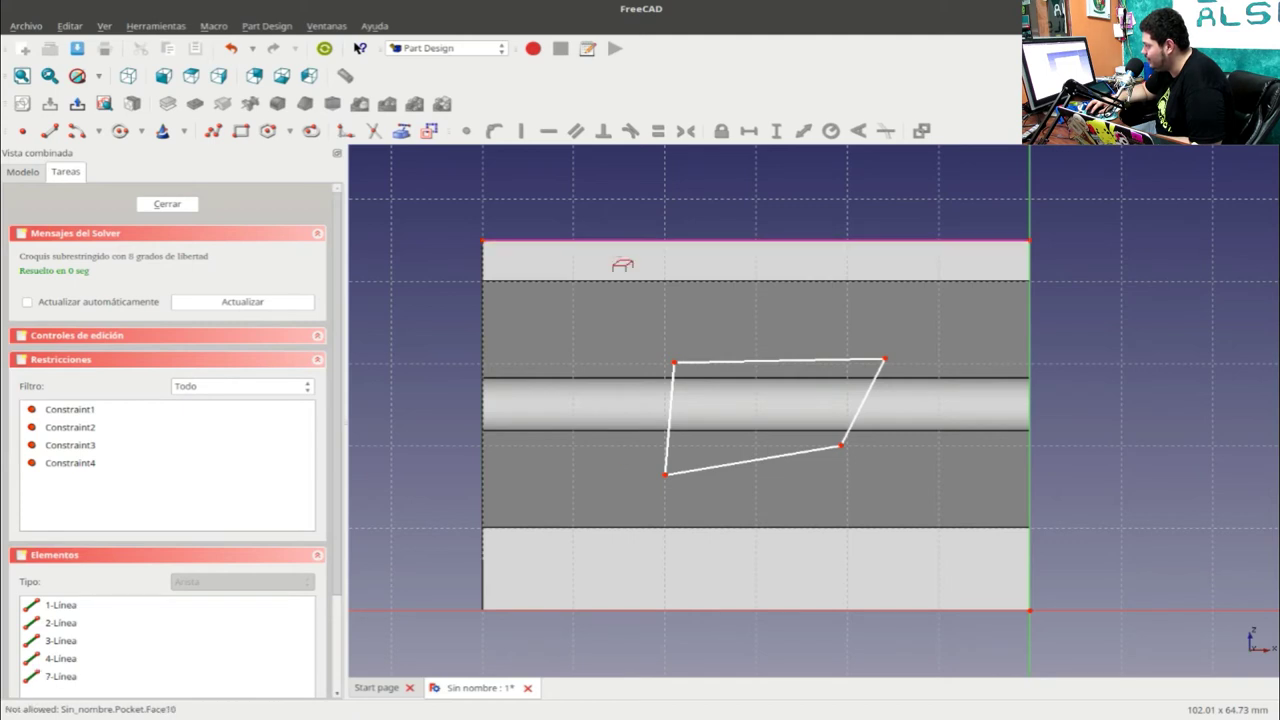
pyautogui.click(620, 611)
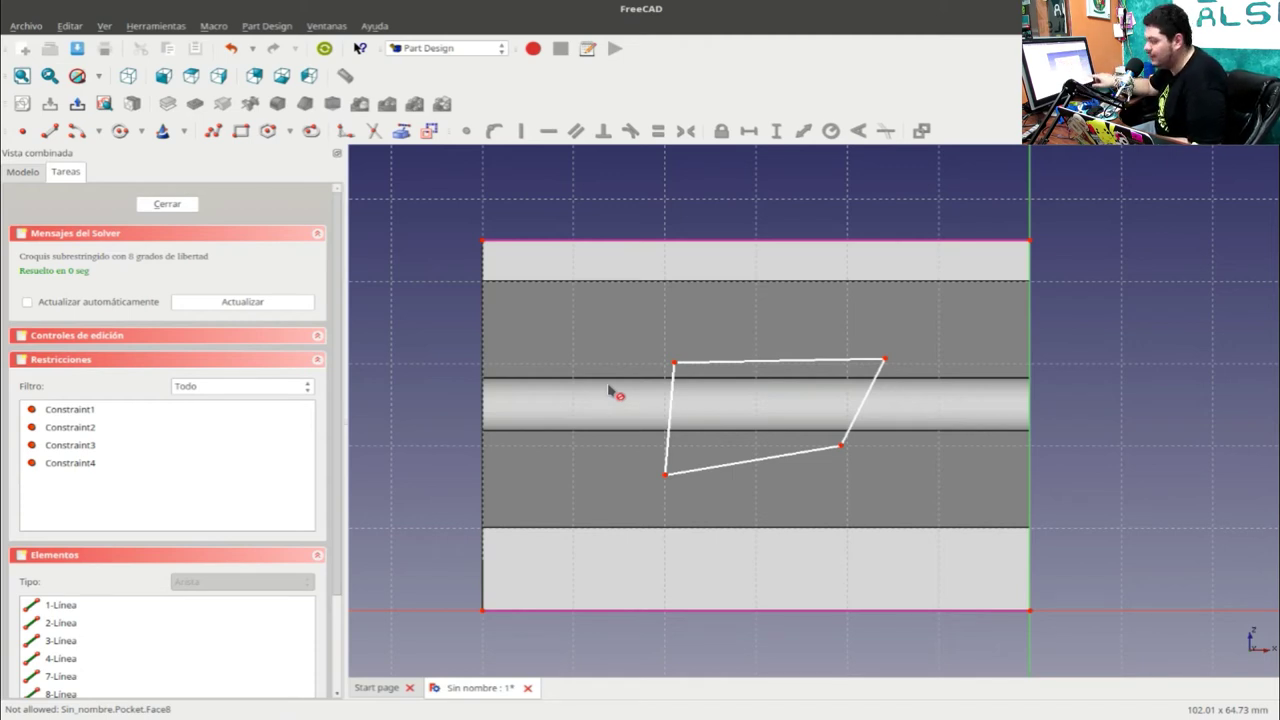
# - Constrain the outline's top and bottom edges to be horizontal
pyautogui.click(786, 362)
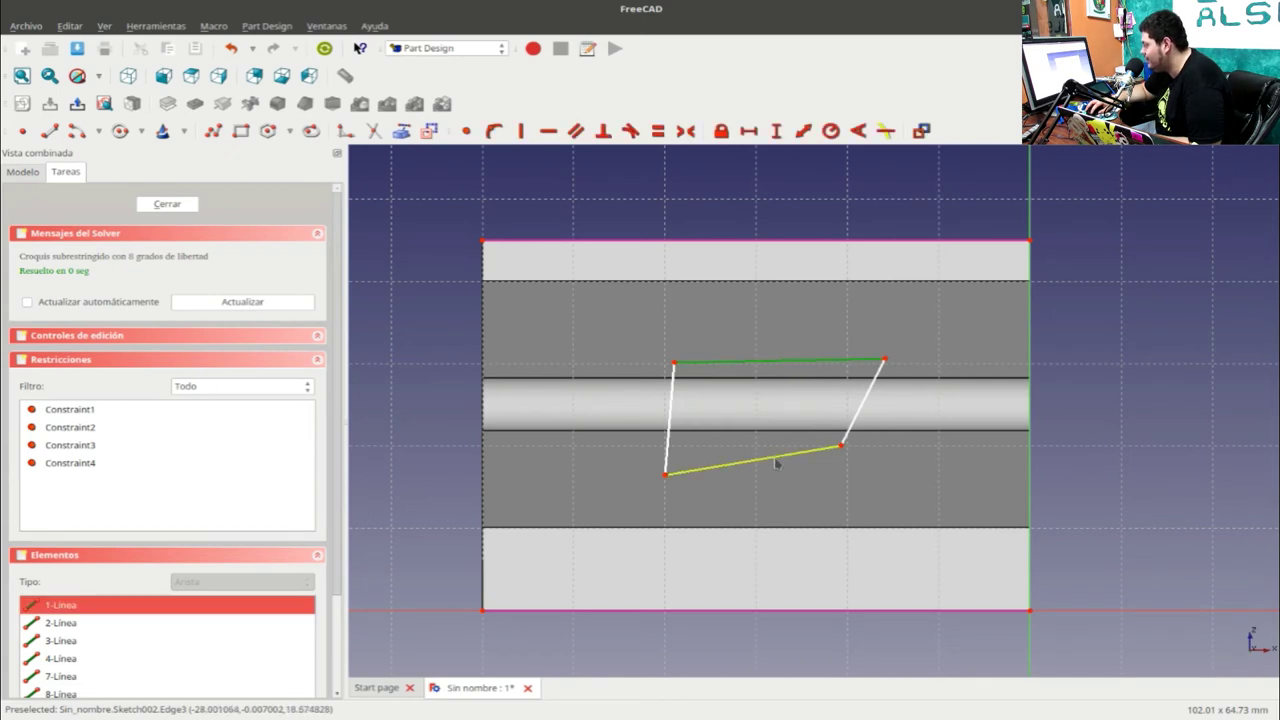
pyautogui.click(777, 458)
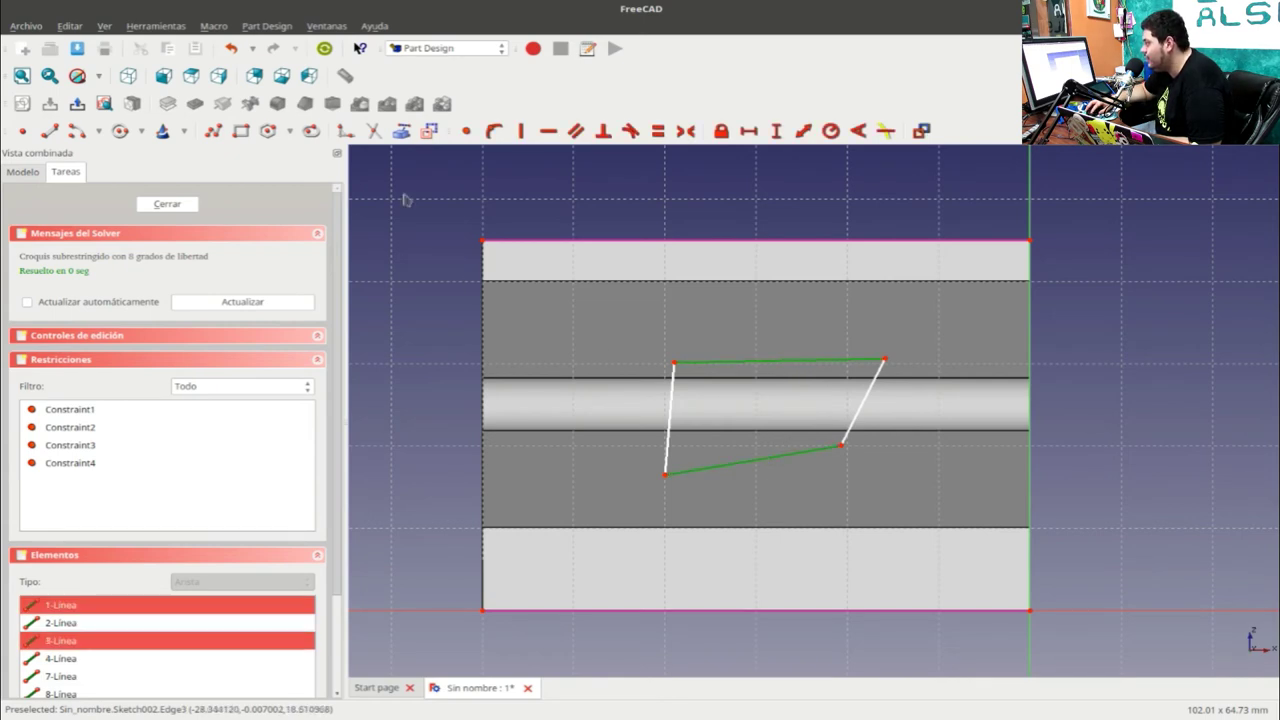
pyautogui.click(549, 133)
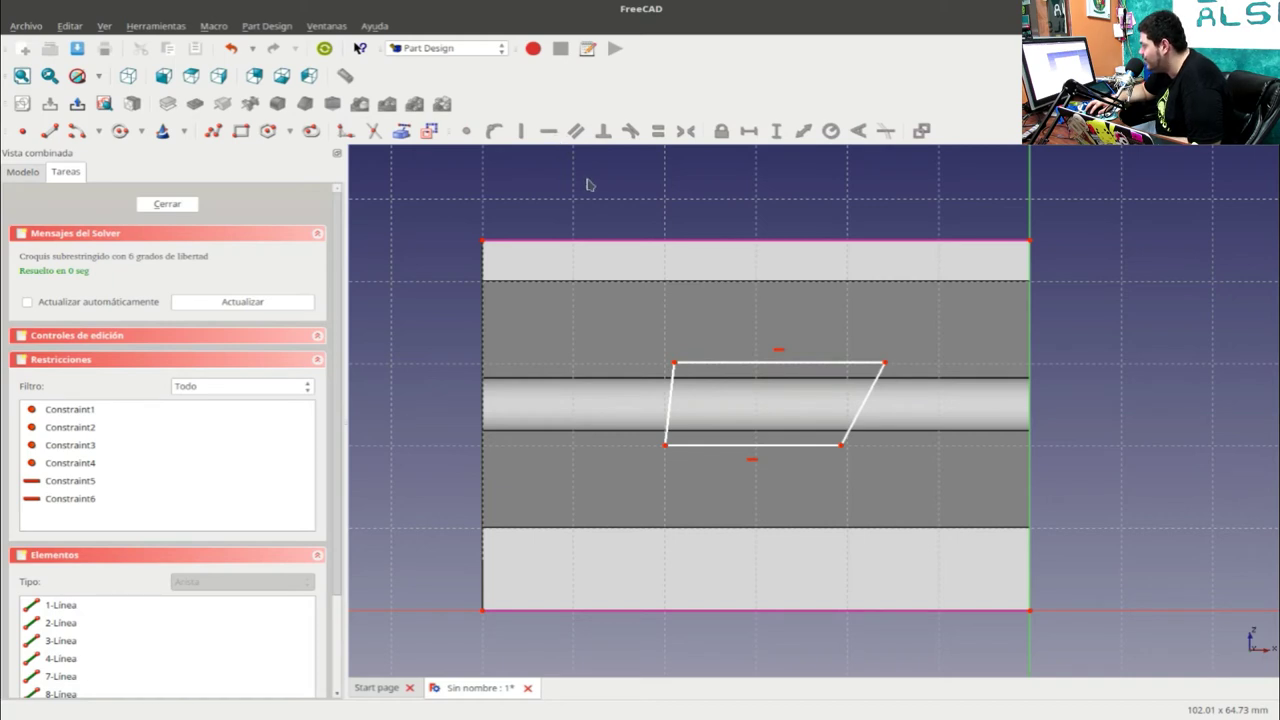
# - Constrain the outline's left and right side edges to be vertical
pyautogui.click(762, 363)
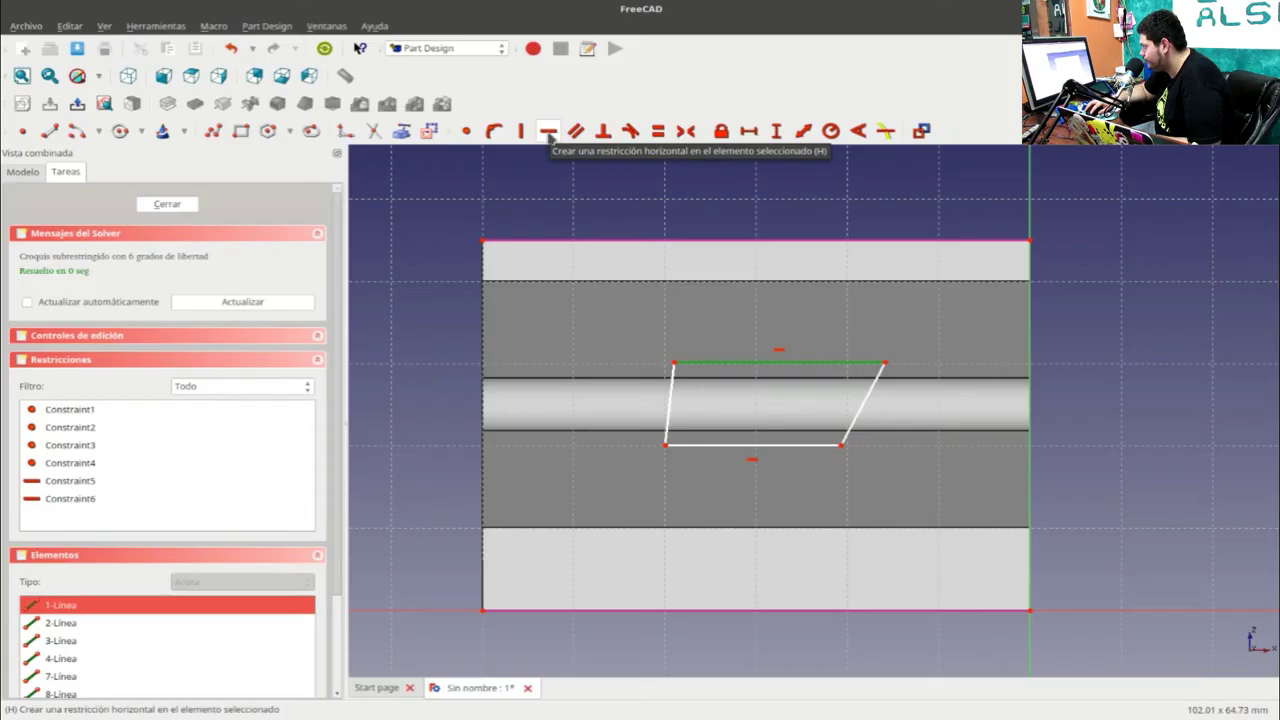
pyautogui.click(677, 398)
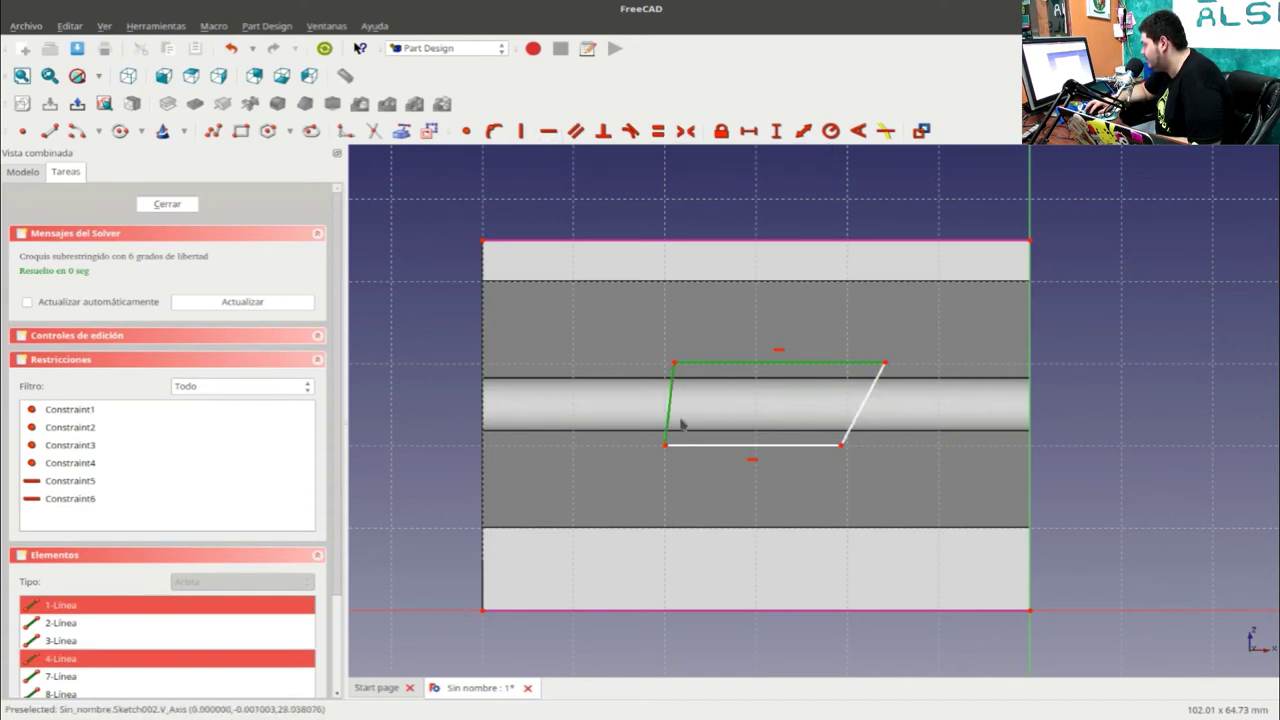
pyautogui.click(645, 398)
pyautogui.click(670, 386)
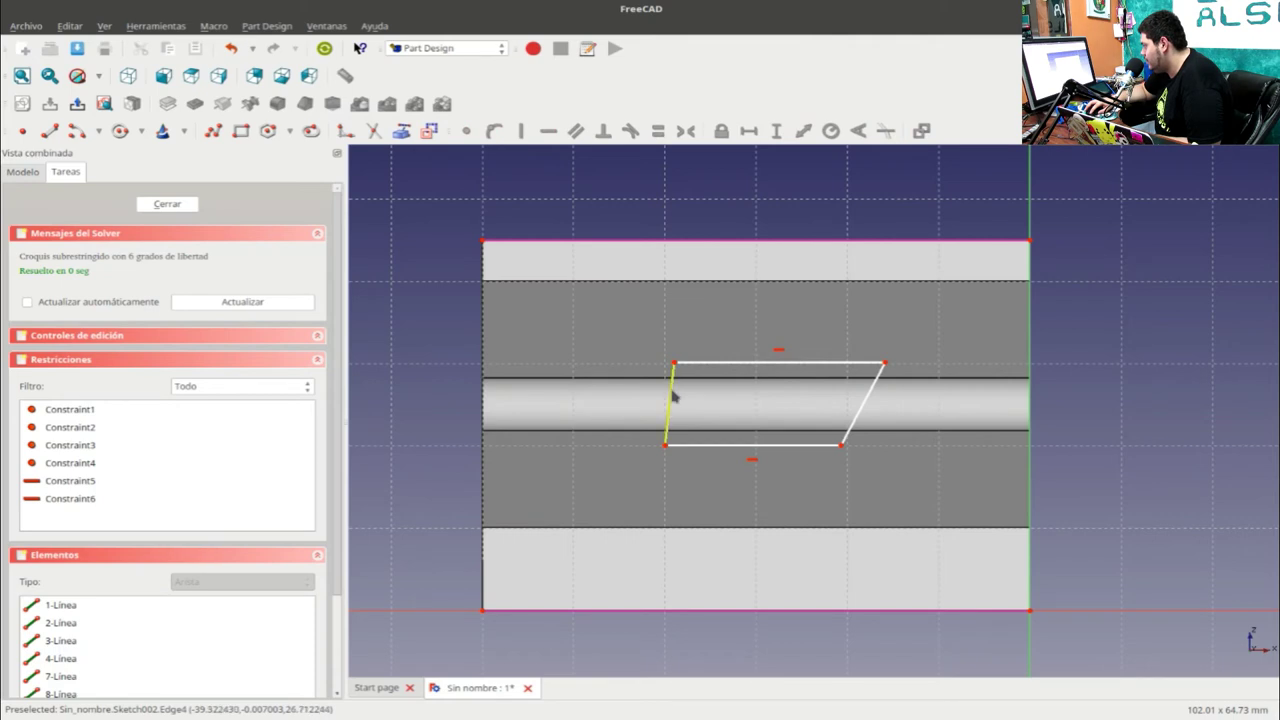
pyautogui.click(858, 417)
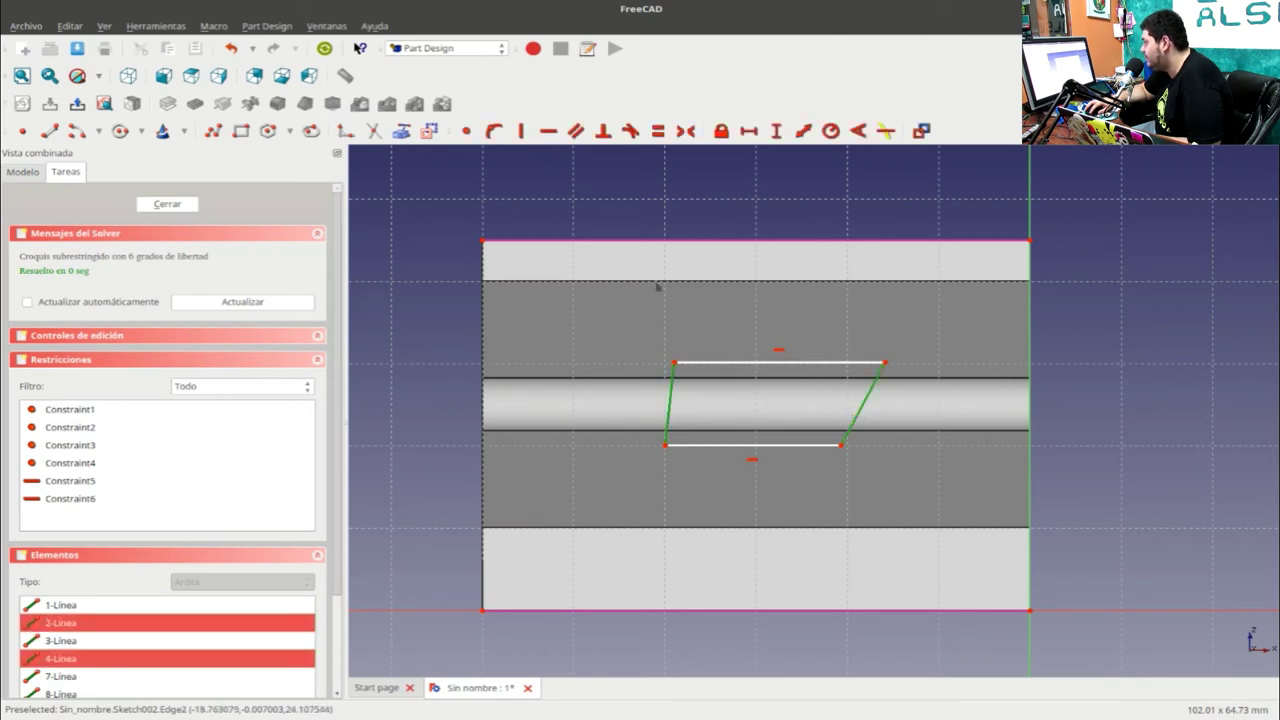
pyautogui.click(521, 131)
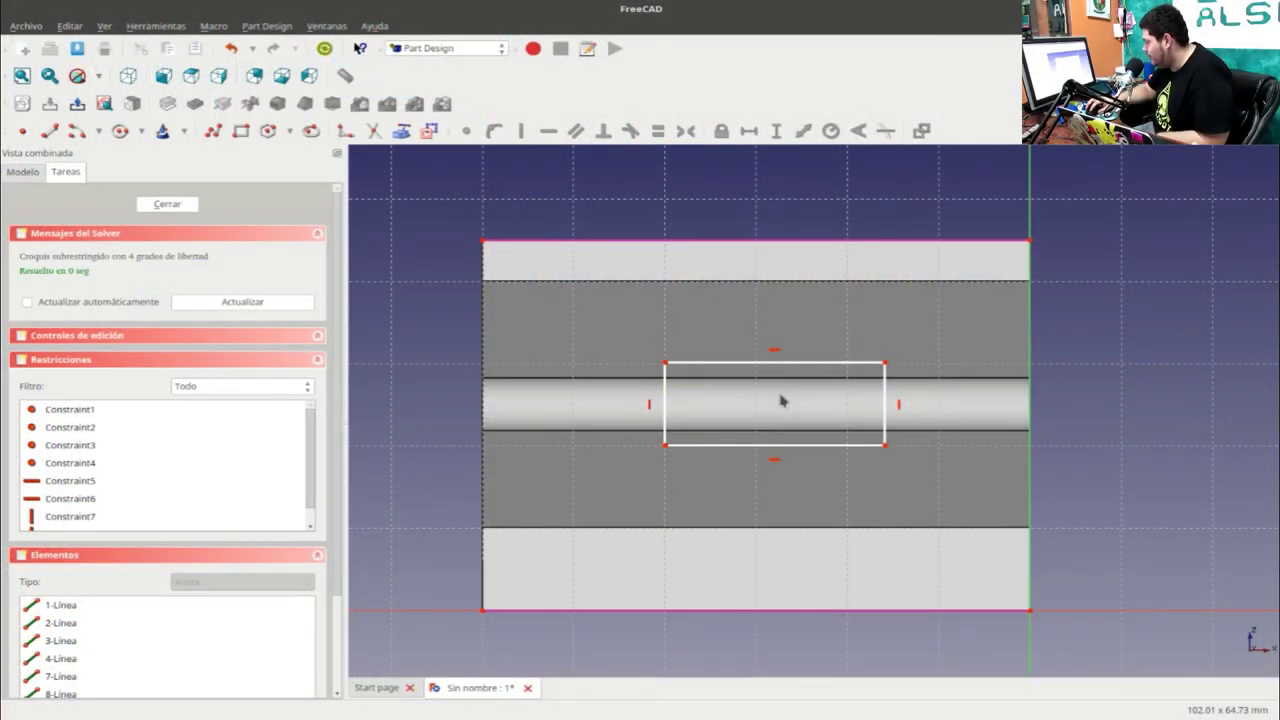
# - Give the rectangle's left edge an 11 mm vertical length
pyautogui.click(663, 400)
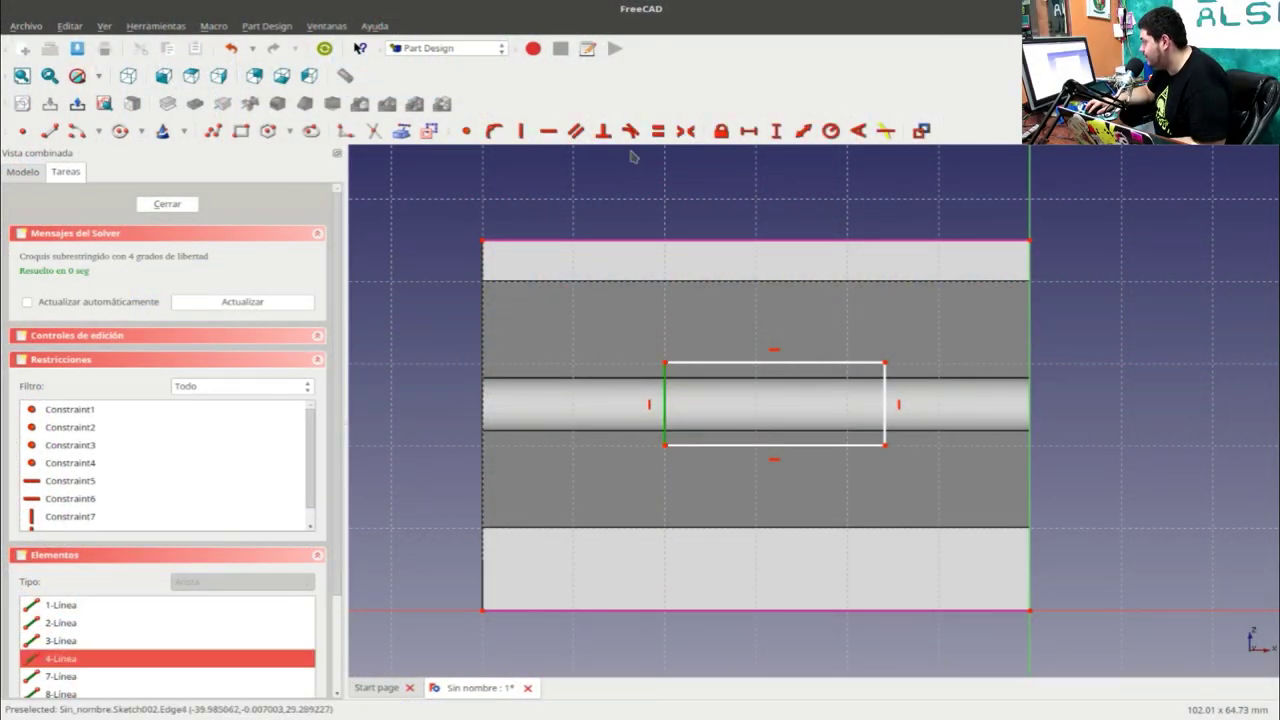
pyautogui.click(776, 131)
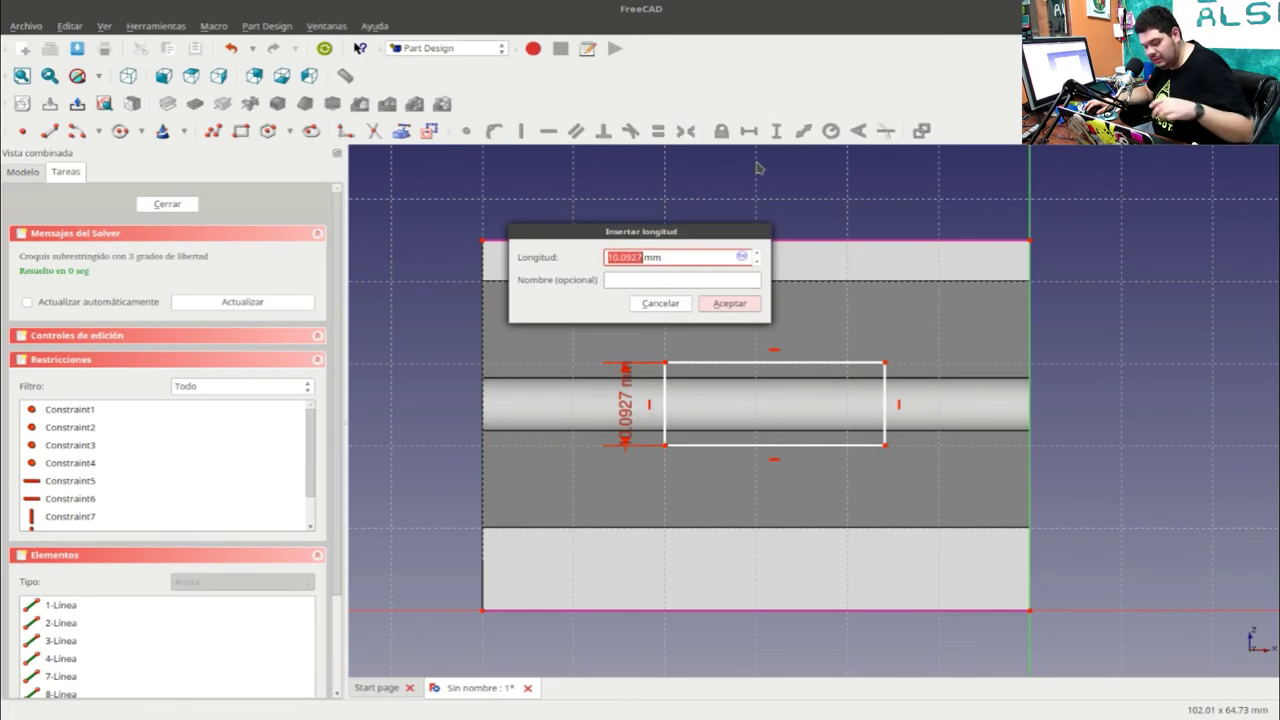
pyautogui.write('11')
pyautogui.click(729, 307)
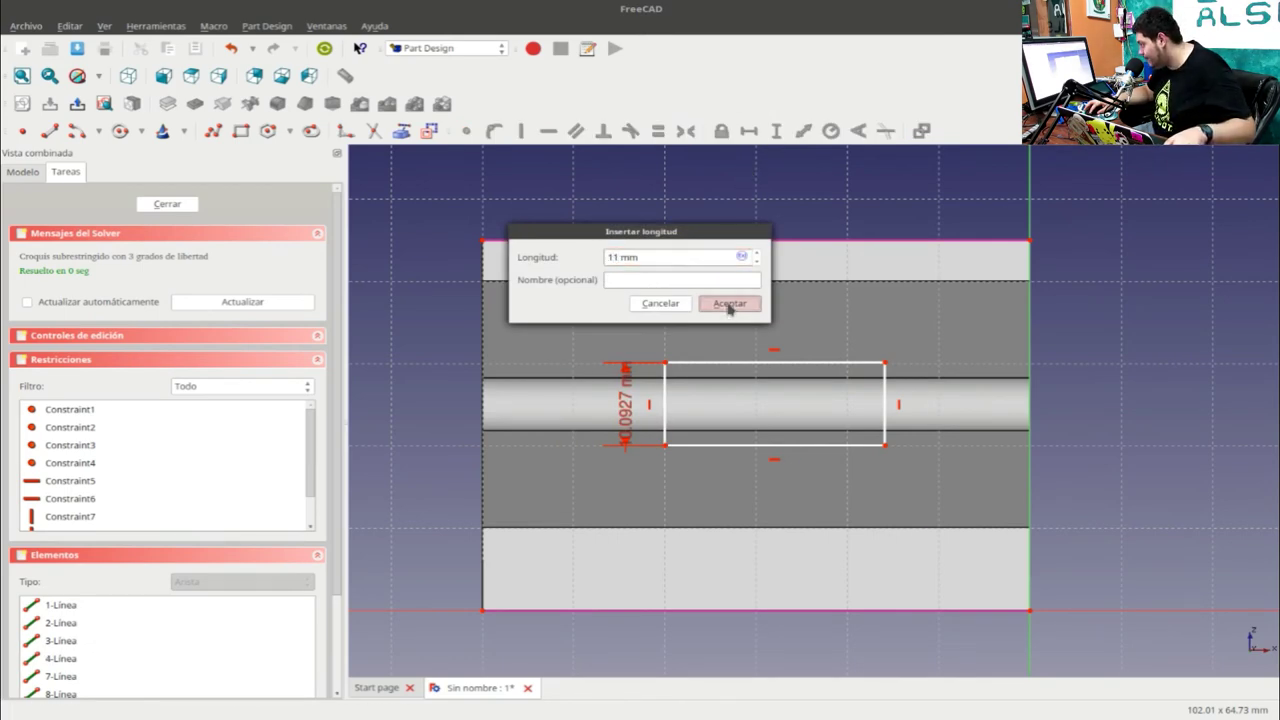
# - Set the top edge to 17.5 mm and drag the rectangle toward the block's middle
pyautogui.click(741, 361)
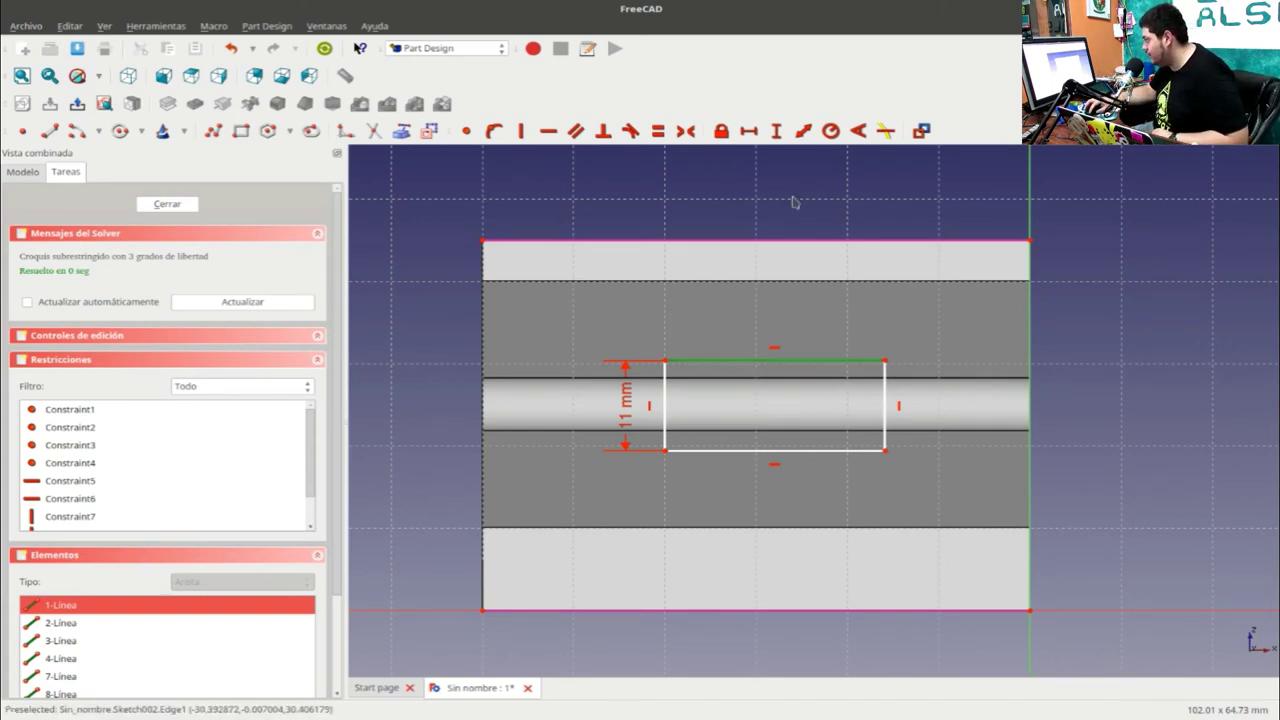
pyautogui.click(749, 131)
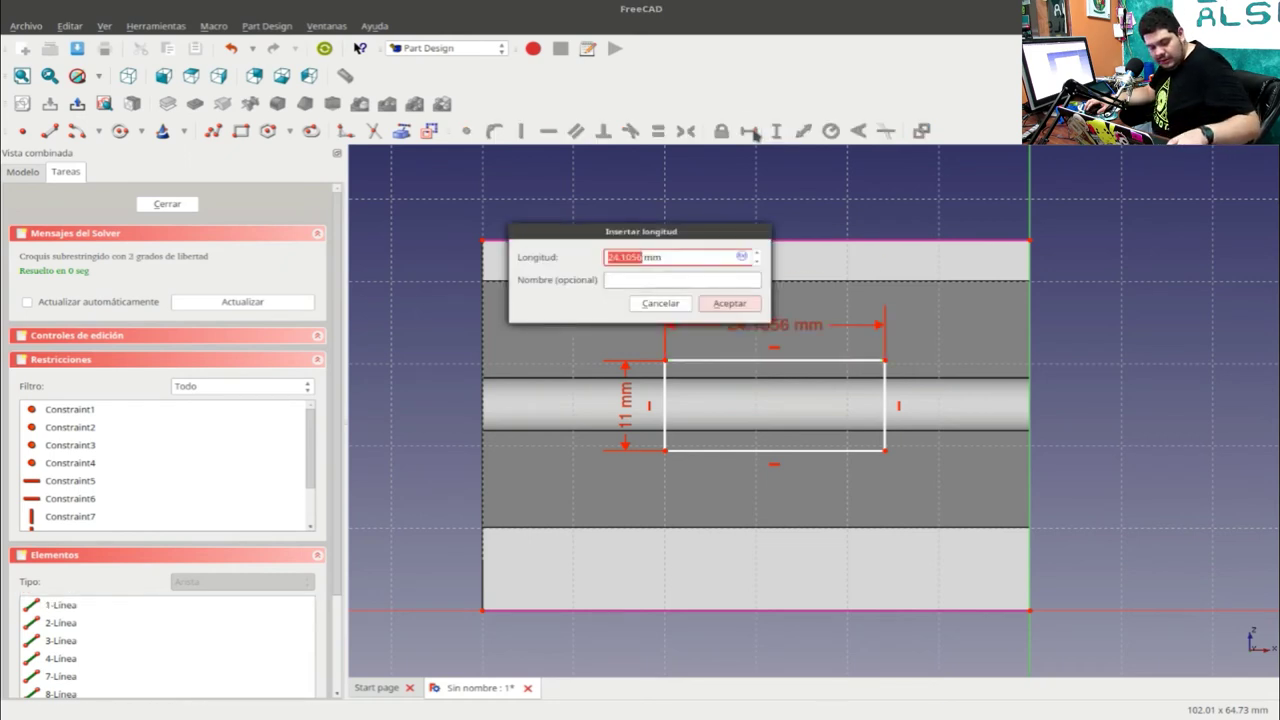
pyautogui.write('17')
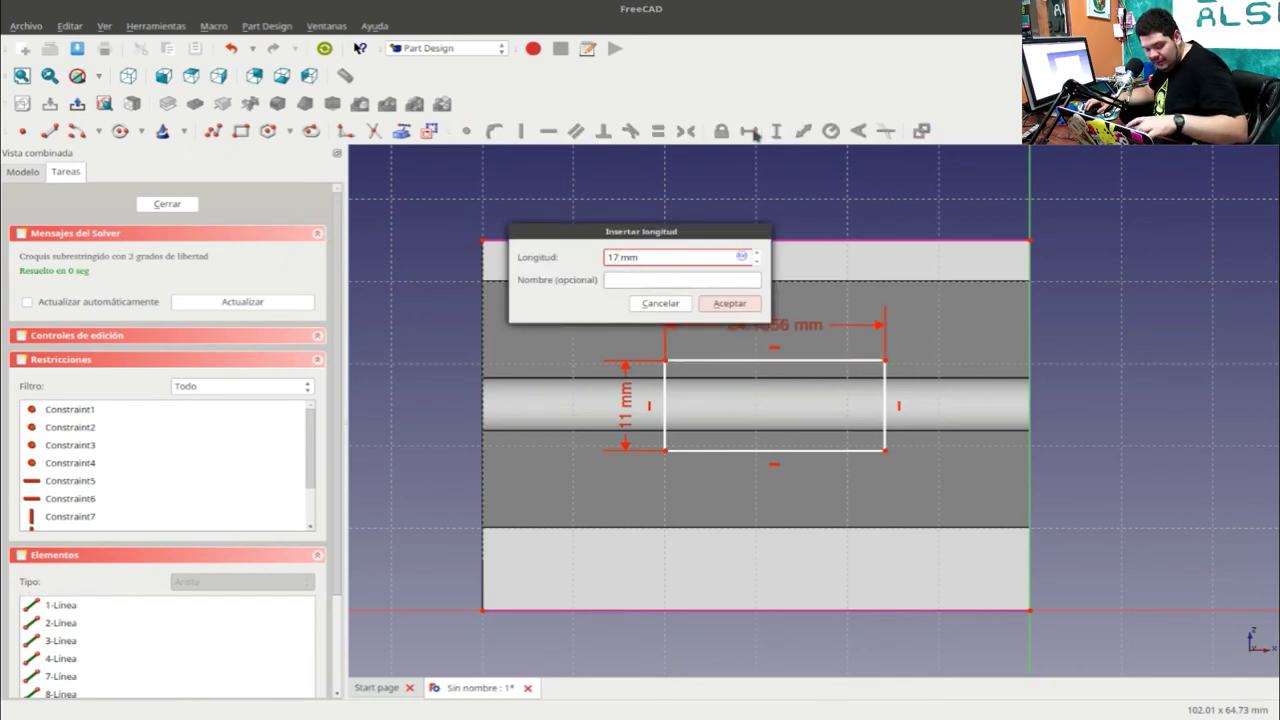
pyautogui.write('.5')
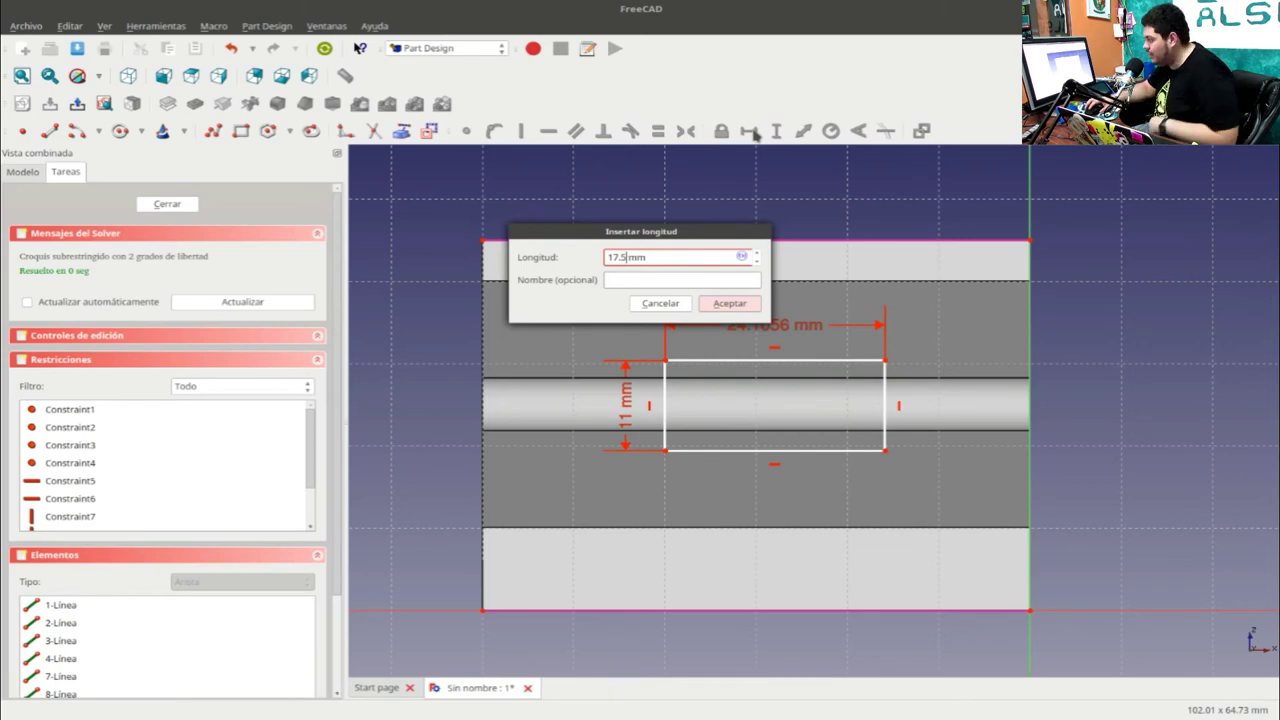
pyautogui.click(722, 313)
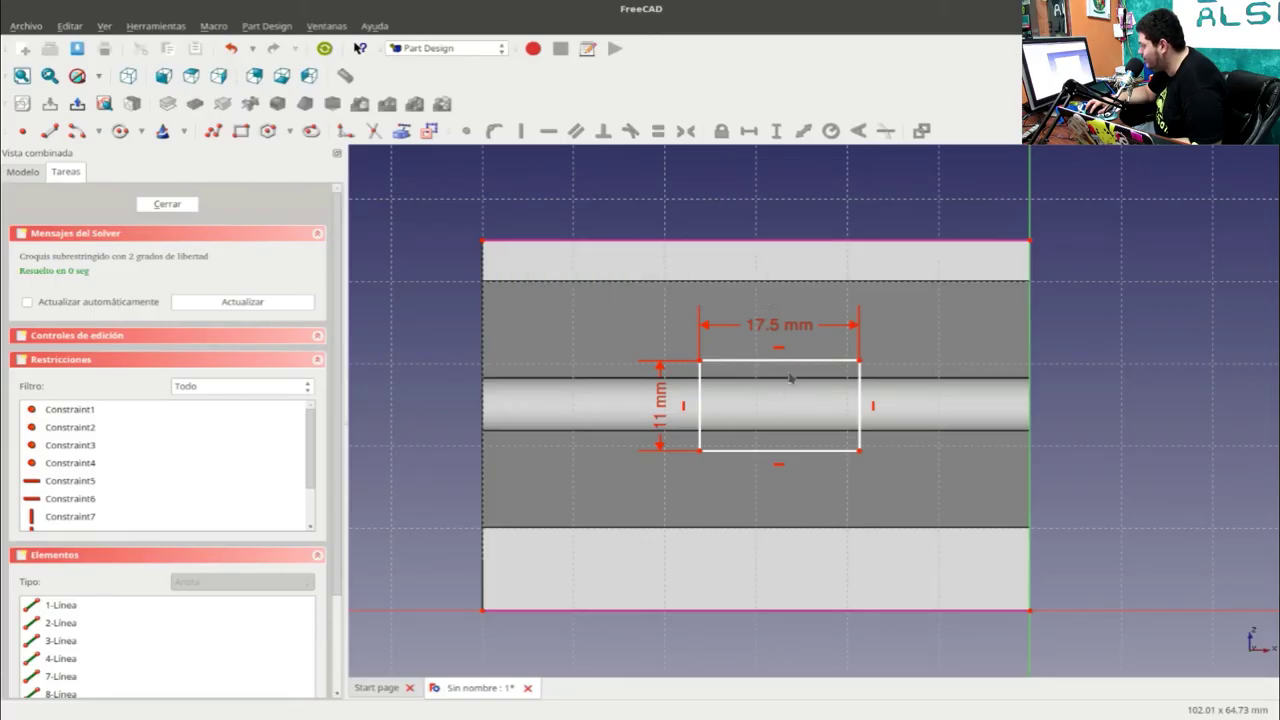
pyautogui.moveTo(795, 362); pyautogui.dragTo(777, 368)
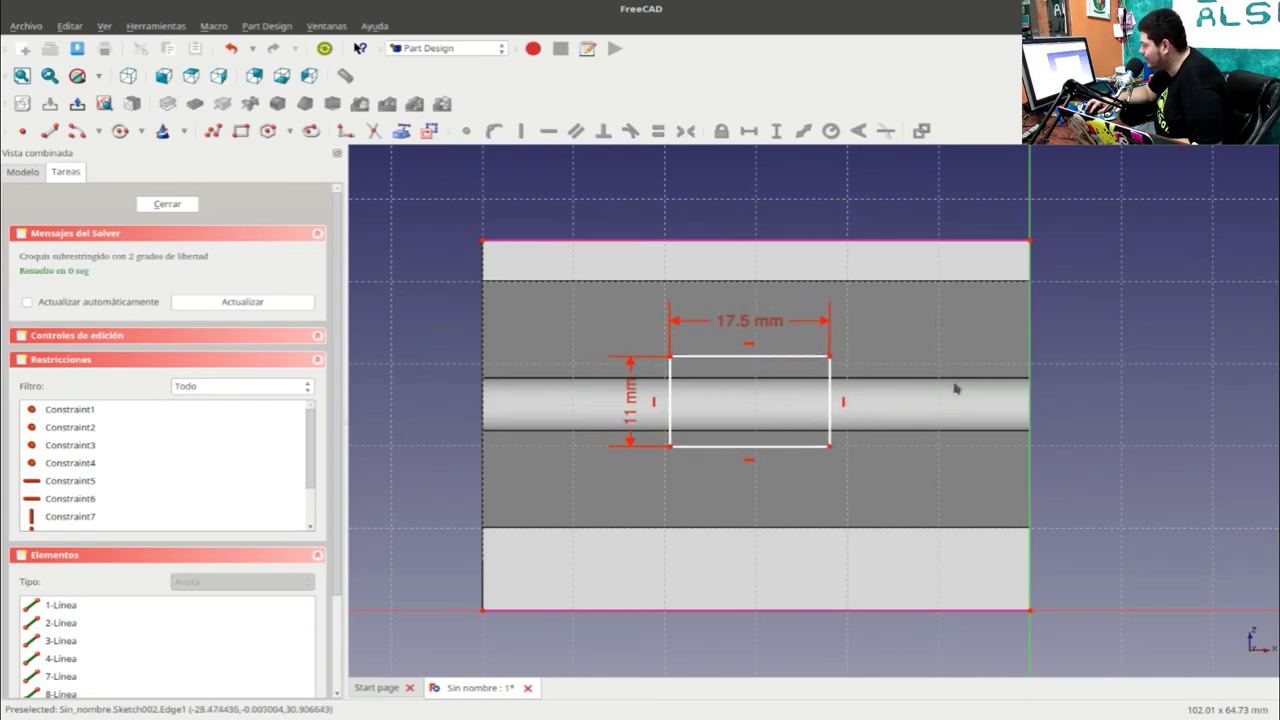
pyautogui.moveTo(801, 358)
pyautogui.mouseDown()
pyautogui.moveTo(813, 362)
pyautogui.moveTo(834, 560)
pyautogui.moveTo(737, 329)
pyautogui.moveTo(775, 418)
pyautogui.moveTo(805, 400)
pyautogui.mouseUp()
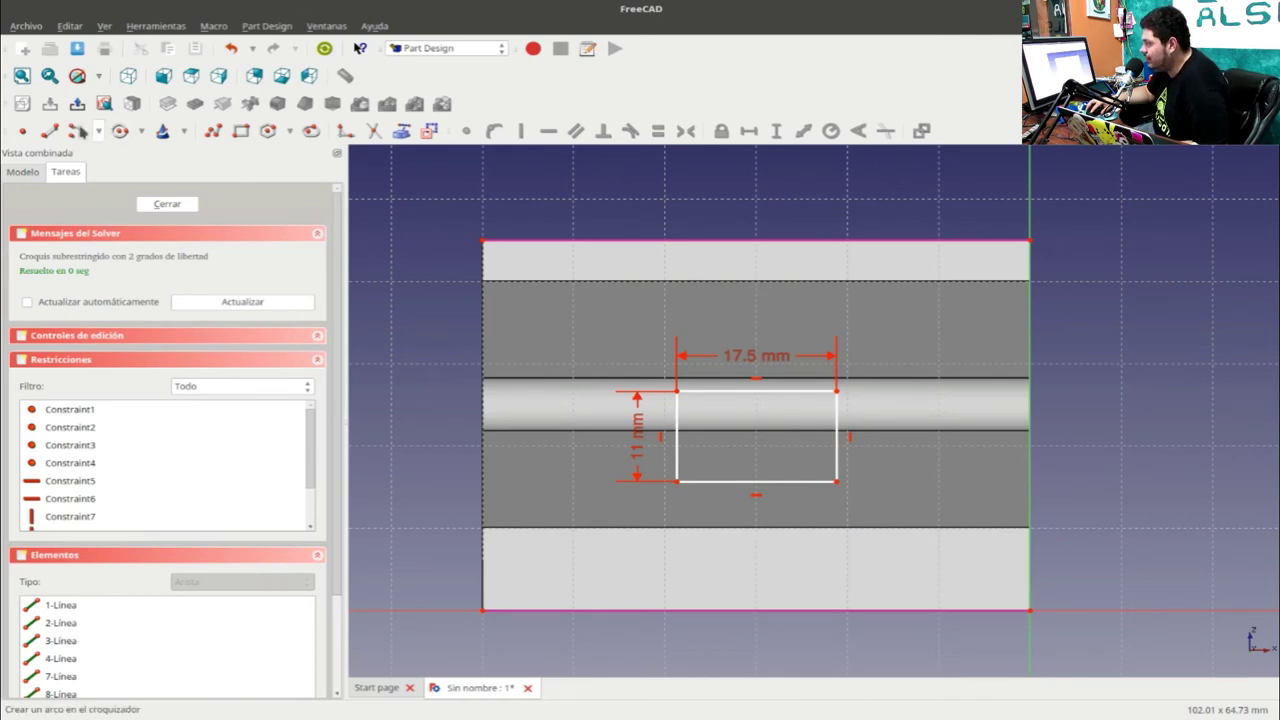
# - Draw a vertical and a horizontal line across the block and convert both to construction geometry
pyautogui.click(771, 208)
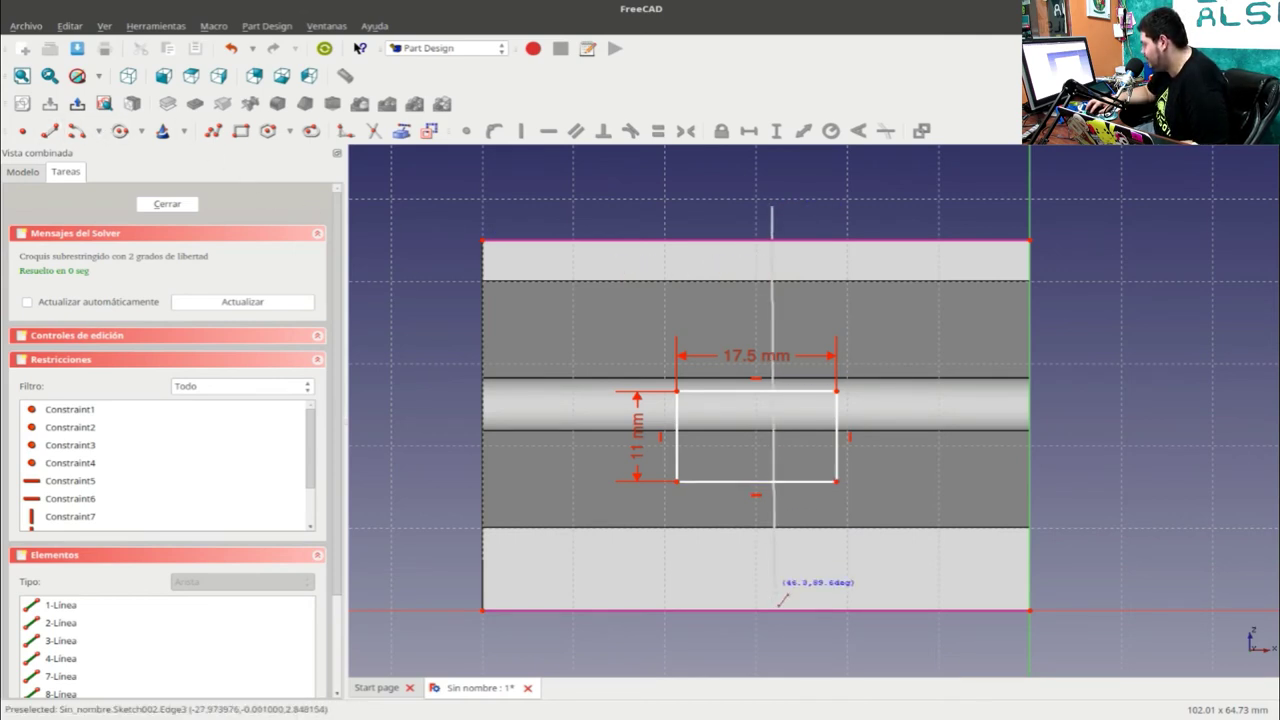
pyautogui.click(754, 652)
pyautogui.click(455, 397)
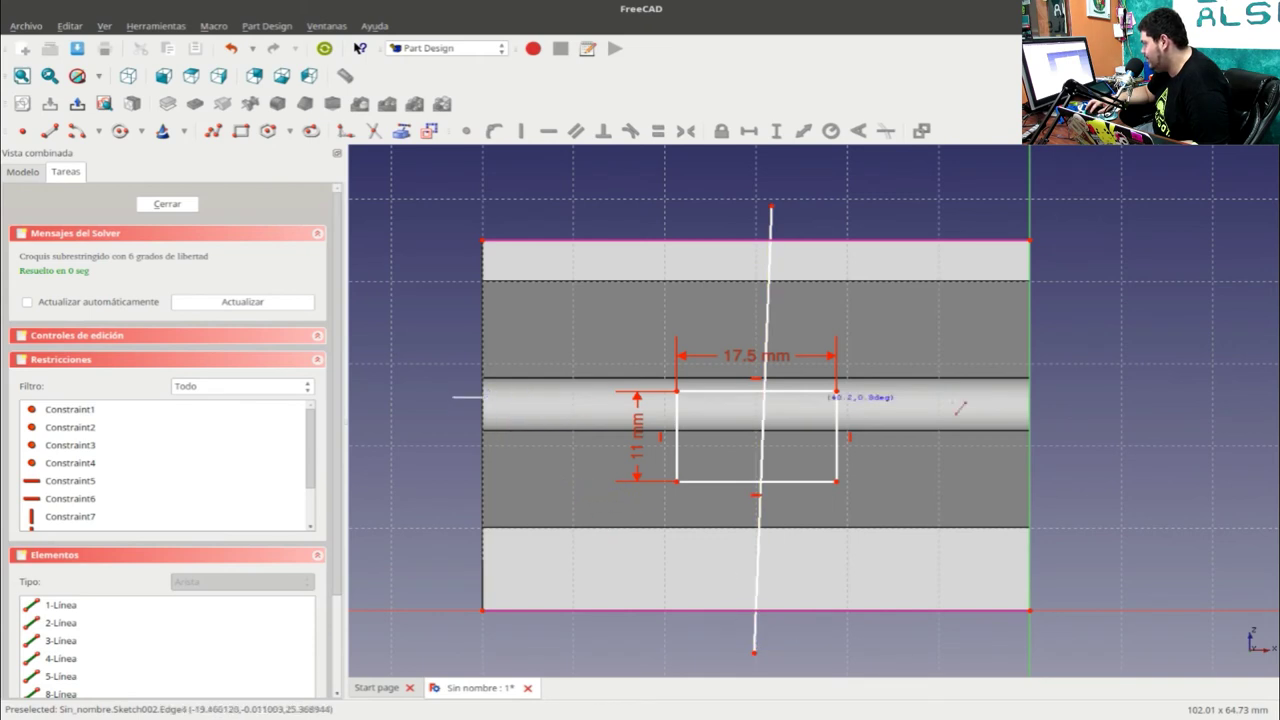
pyautogui.click(1071, 403)
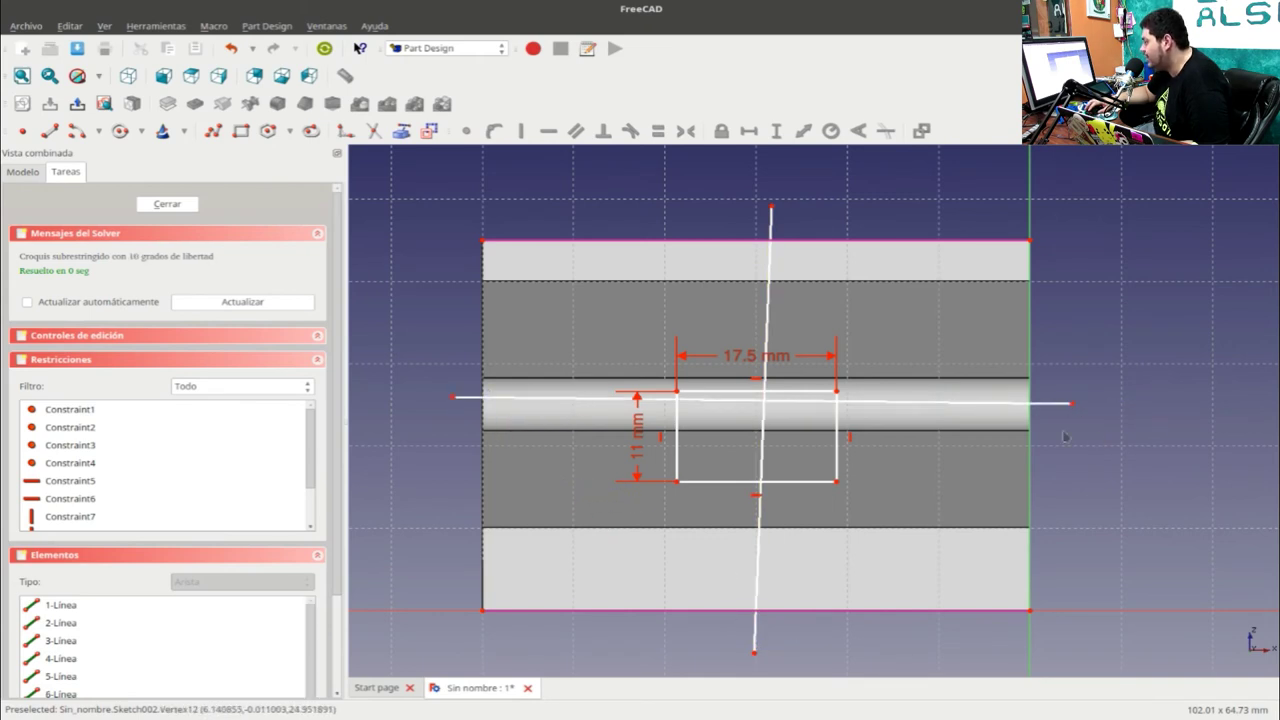
pyautogui.click(770, 231)
pyautogui.click(429, 131)
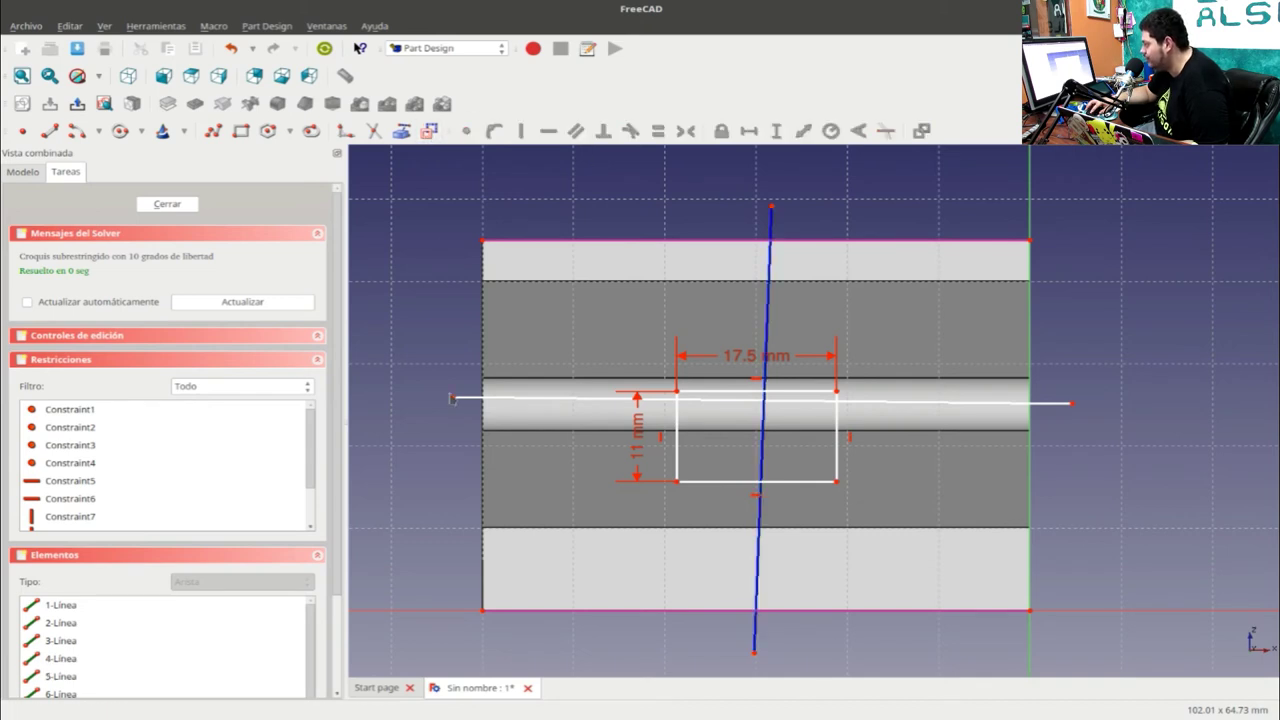
pyautogui.click(468, 399)
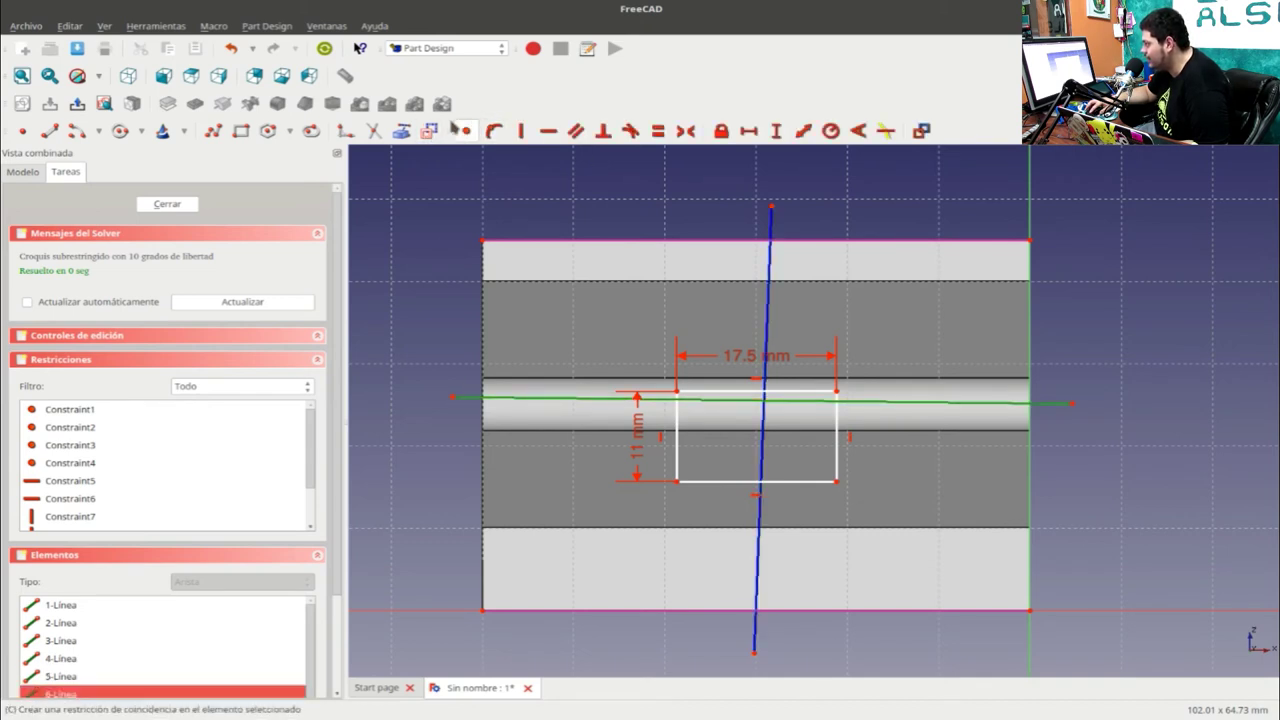
pyautogui.click(430, 132)
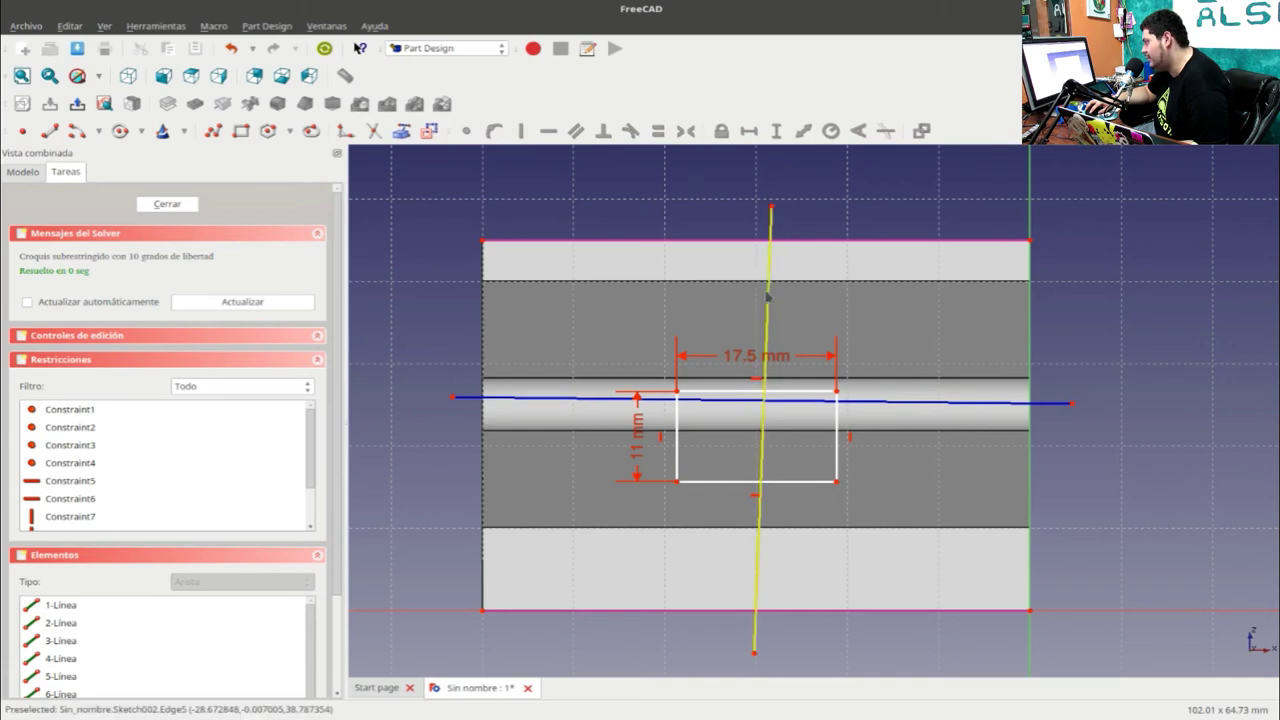
# - Make the two construction lines exactly vertical and exactly horizontal
pyautogui.click(768, 298)
pyautogui.click(521, 131)
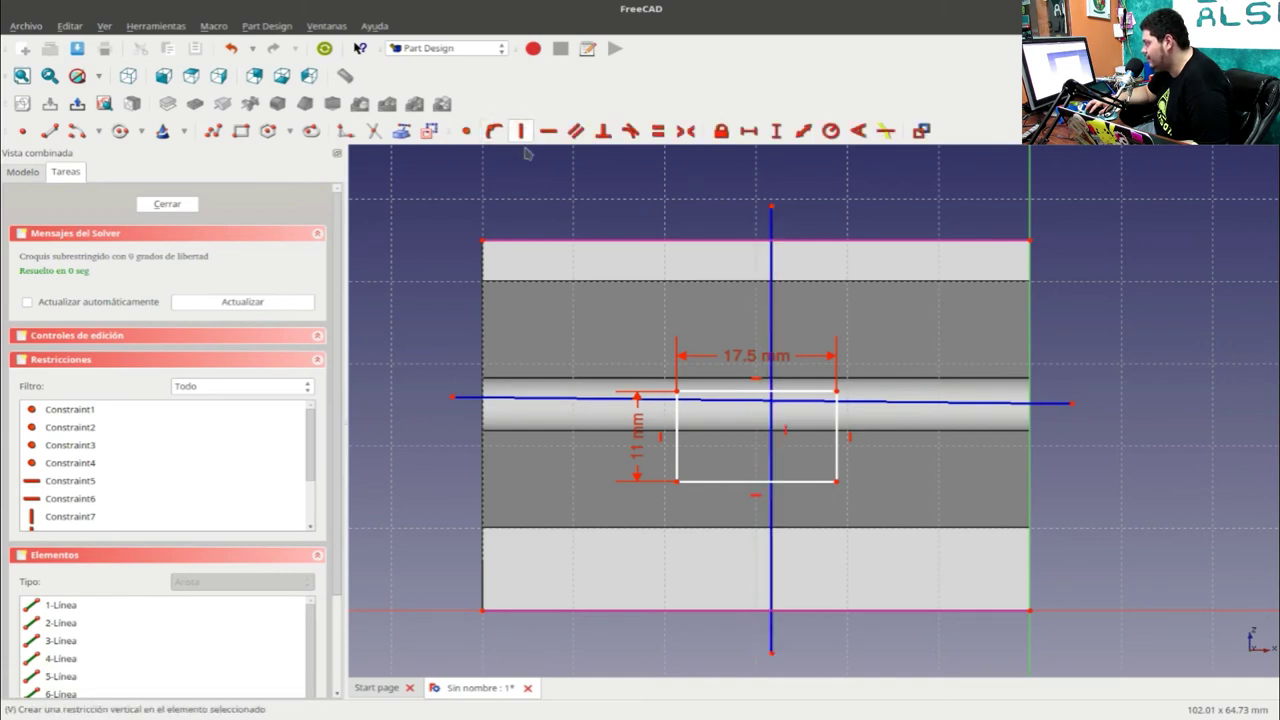
pyautogui.click(528, 398)
pyautogui.click(556, 138)
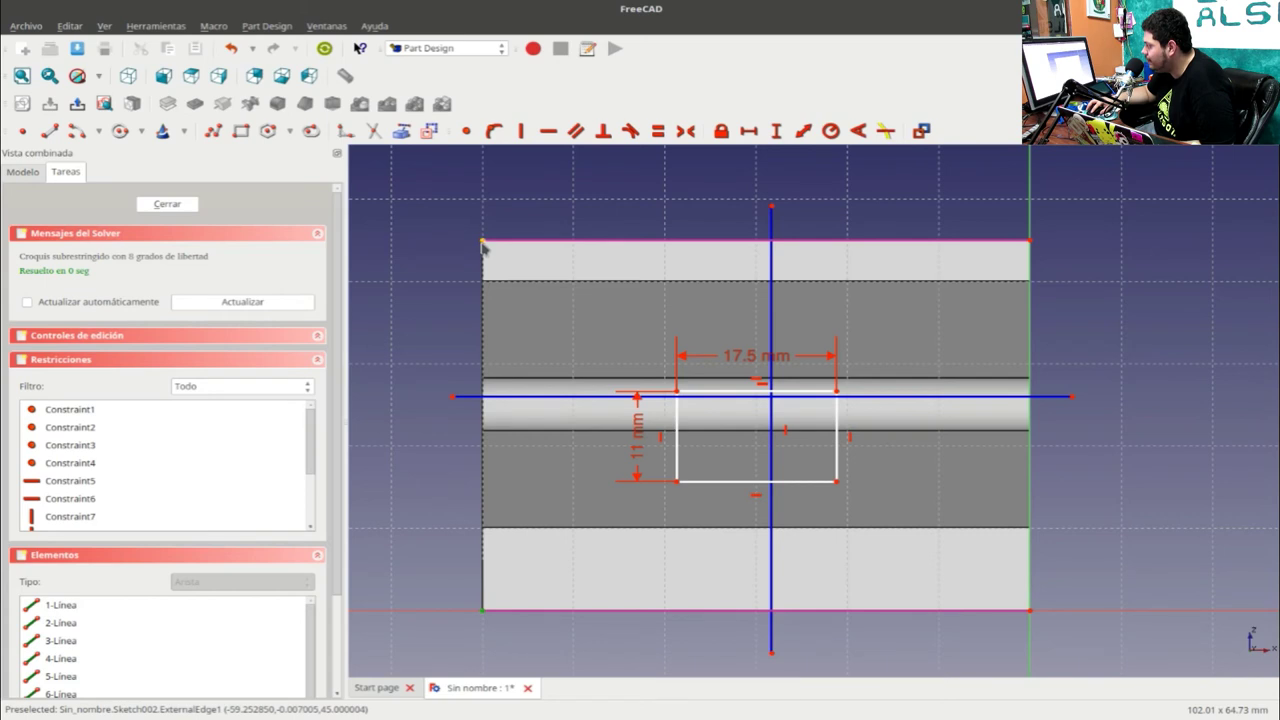
# - Make the horizontal and vertical centre lines symmetric between the block's corners
pyautogui.click(531, 397)
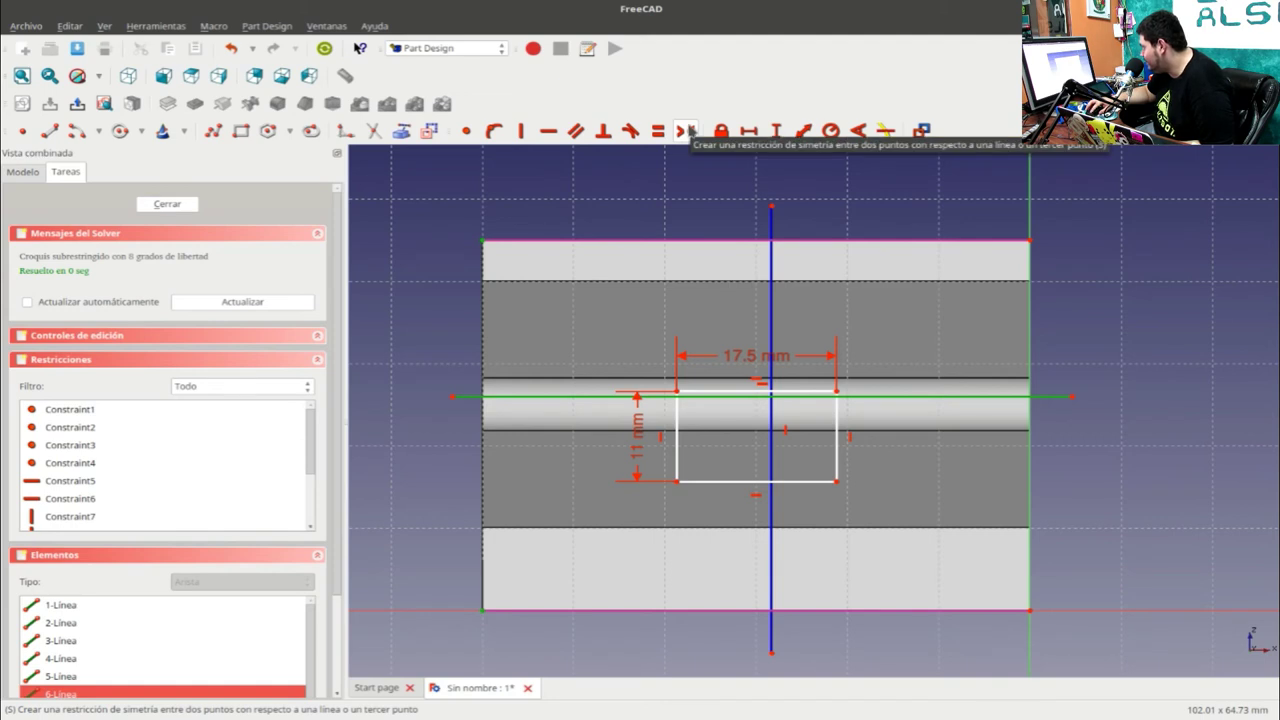
pyautogui.click(688, 131)
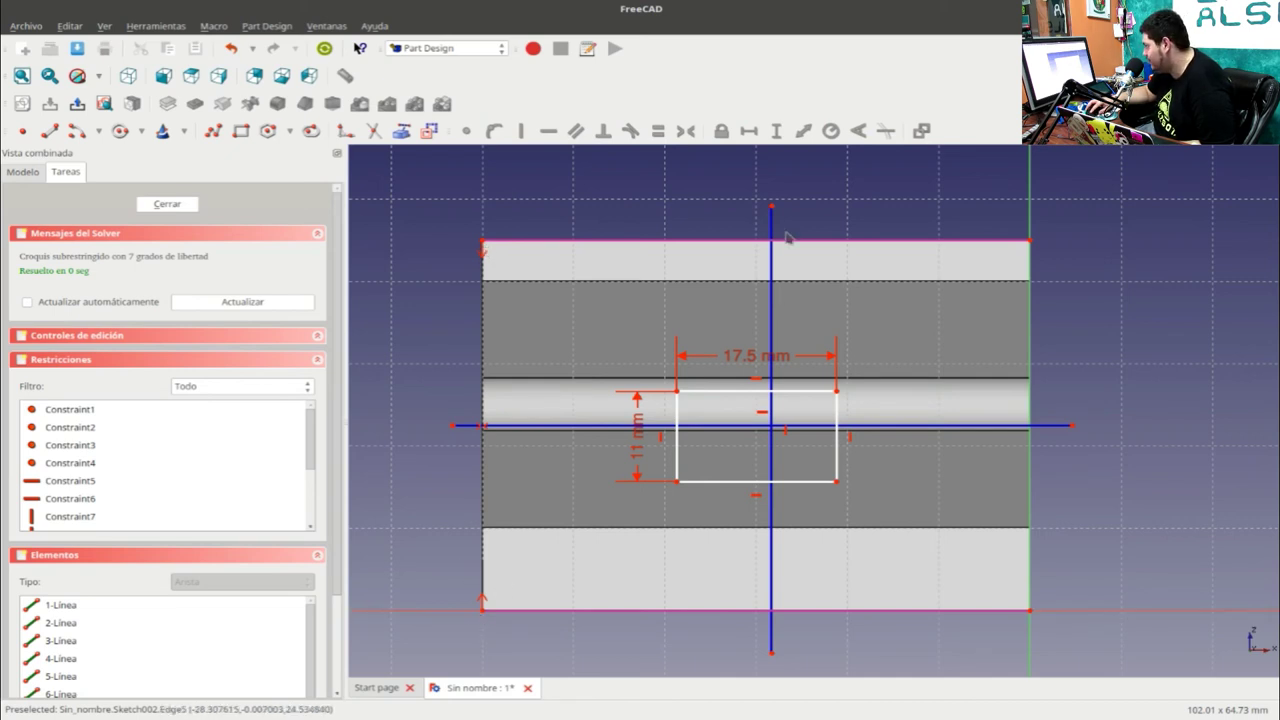
pyautogui.click(1031, 243)
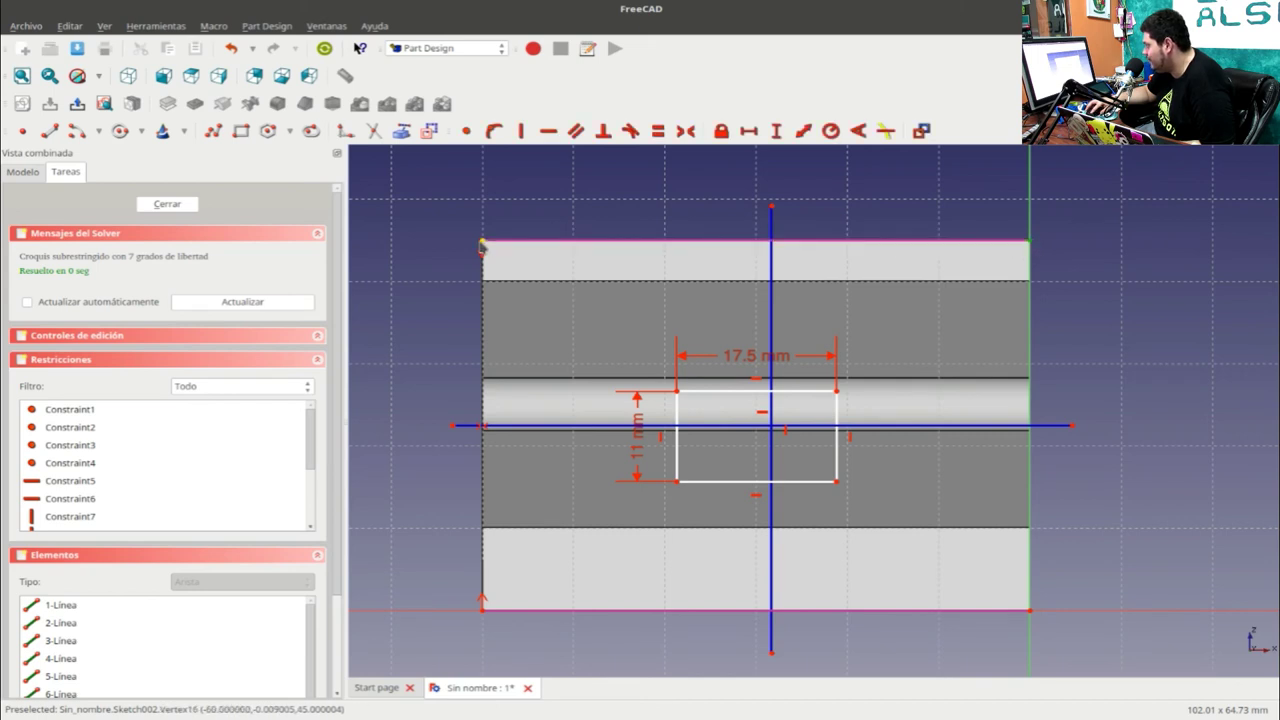
pyautogui.click(771, 215)
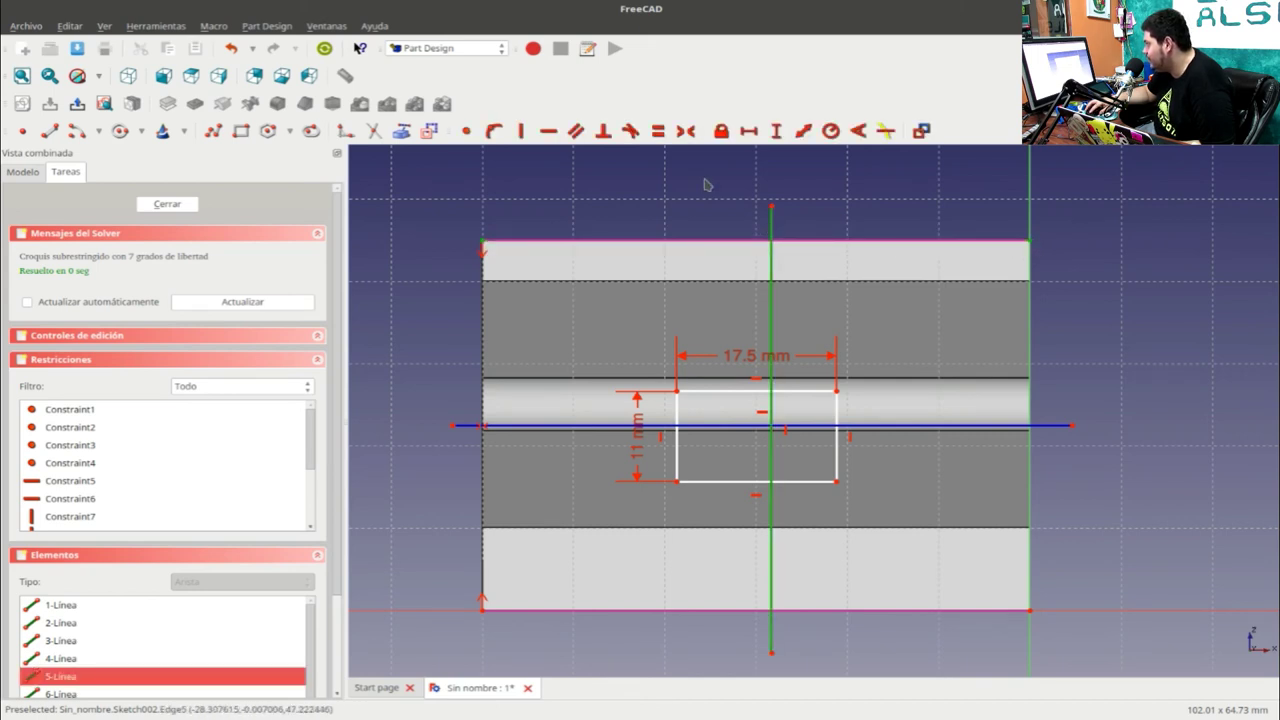
pyautogui.click(685, 131)
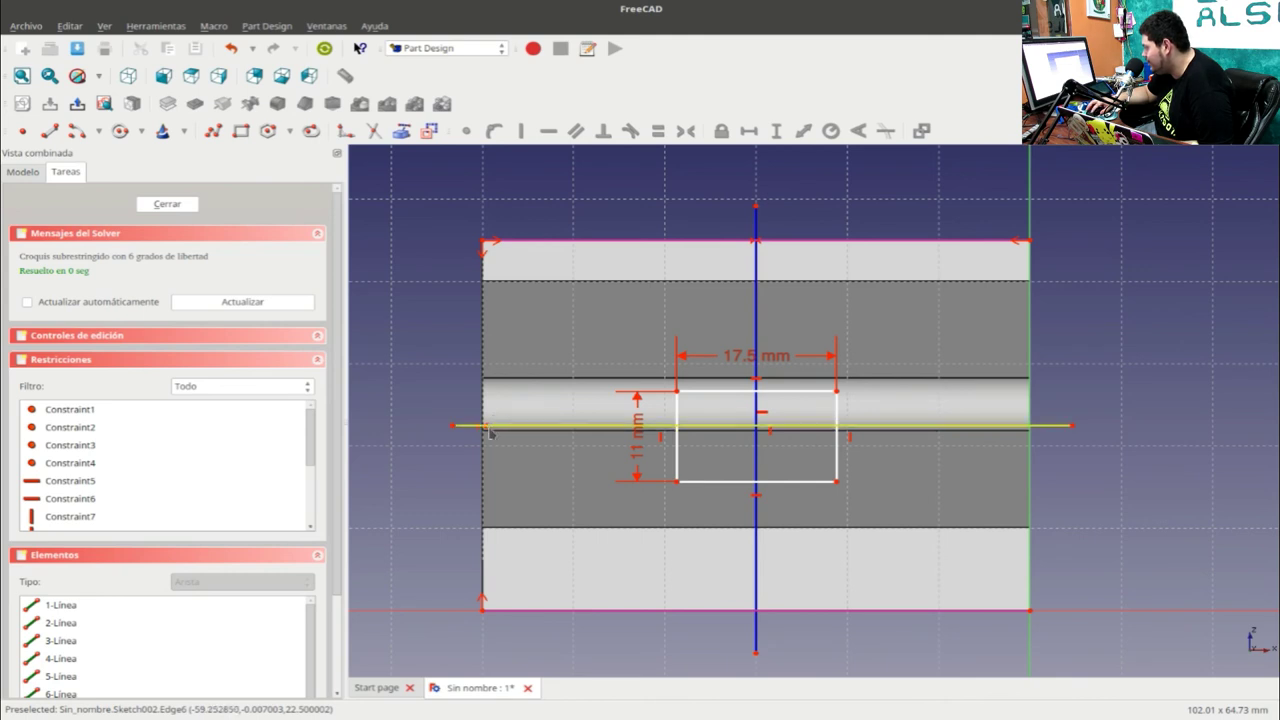
# - Delete the unwanted Constraint13 from the constraints list
pyautogui.scroll(-3, 236, 486)
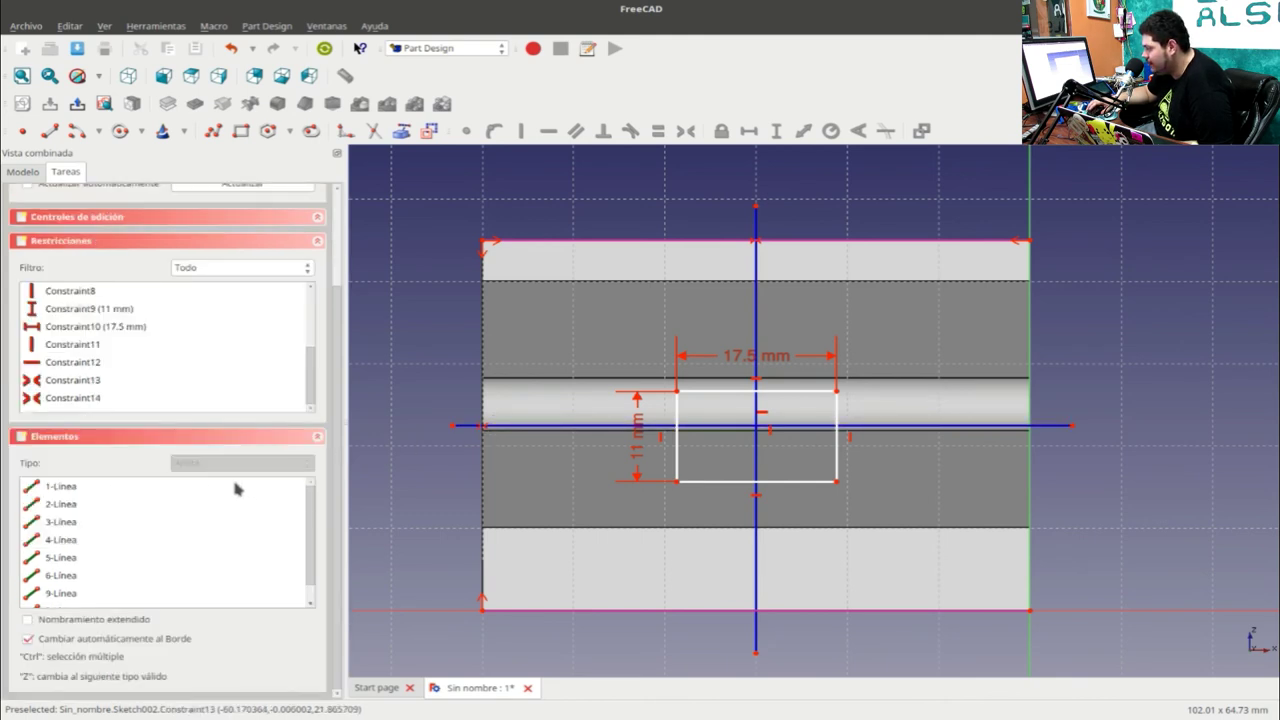
pyautogui.scroll(-3, 236, 486)
pyautogui.click(178, 386)
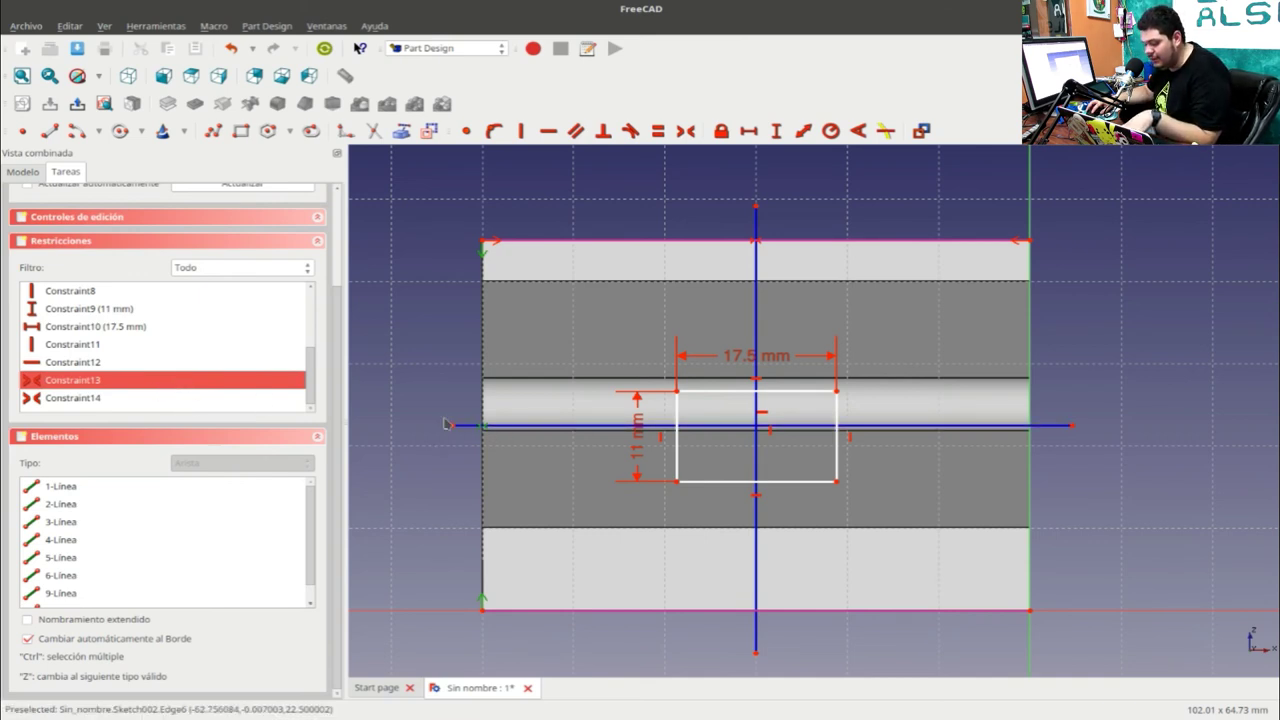
pyautogui.press('Delete')
pyautogui.scroll(2, 524, 393)
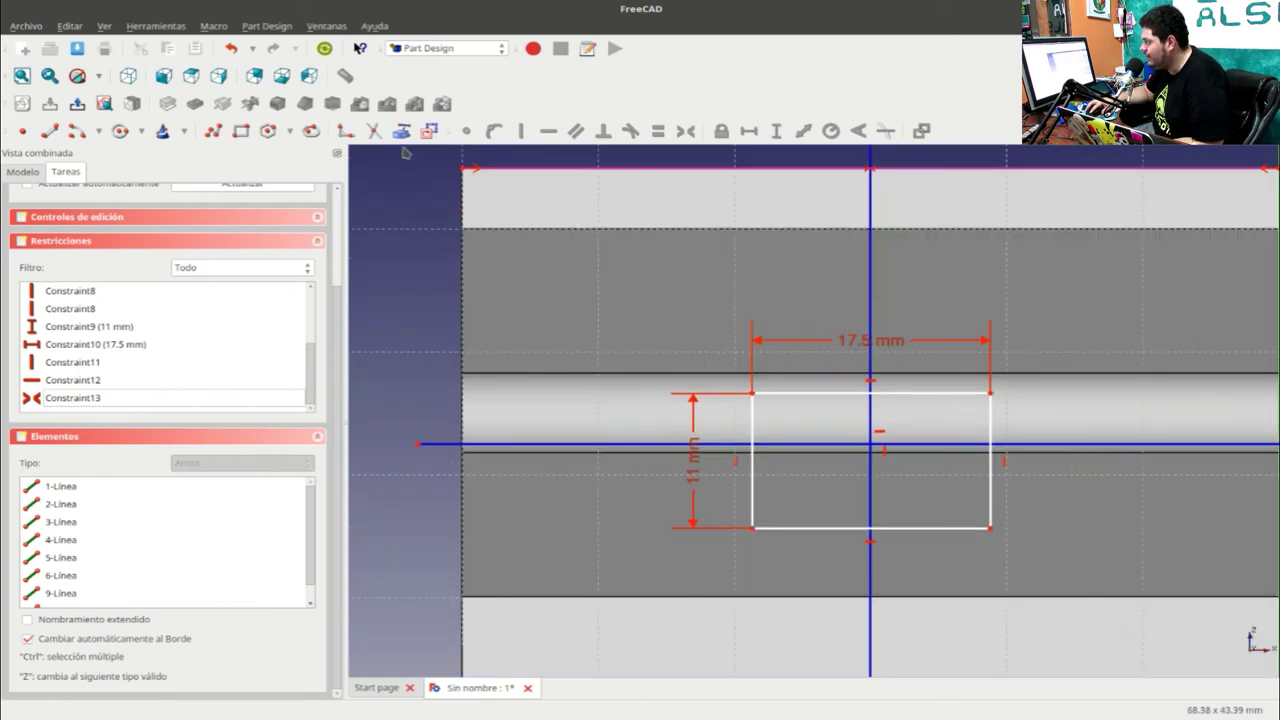
# - Reference the upper and lower groove edges and centre the horizontal line between them
pyautogui.click(586, 376)
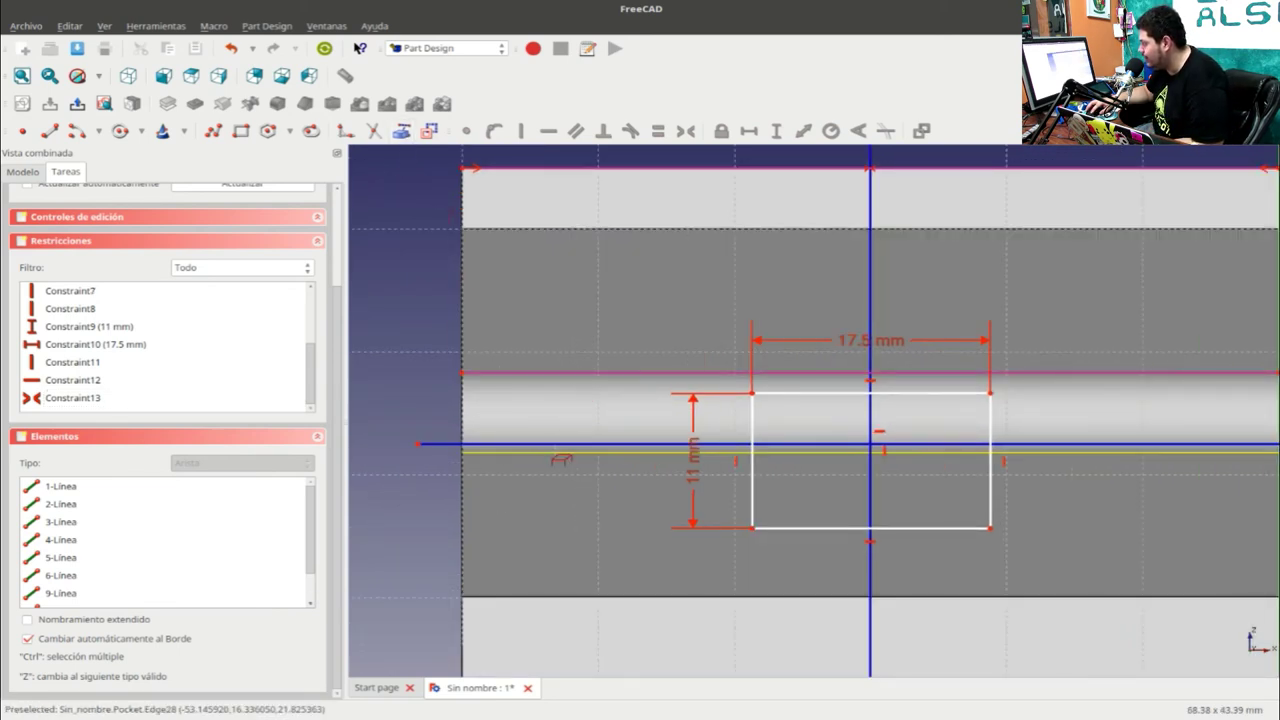
pyautogui.click(556, 453)
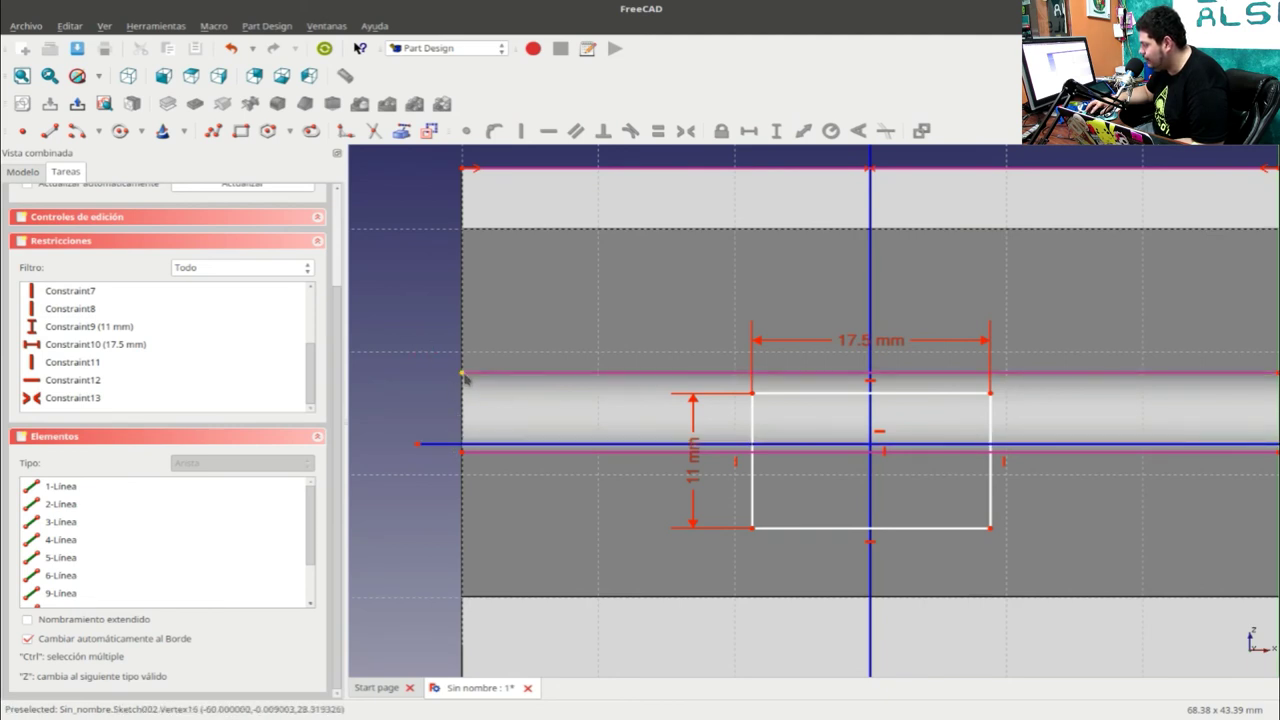
pyautogui.click(462, 449)
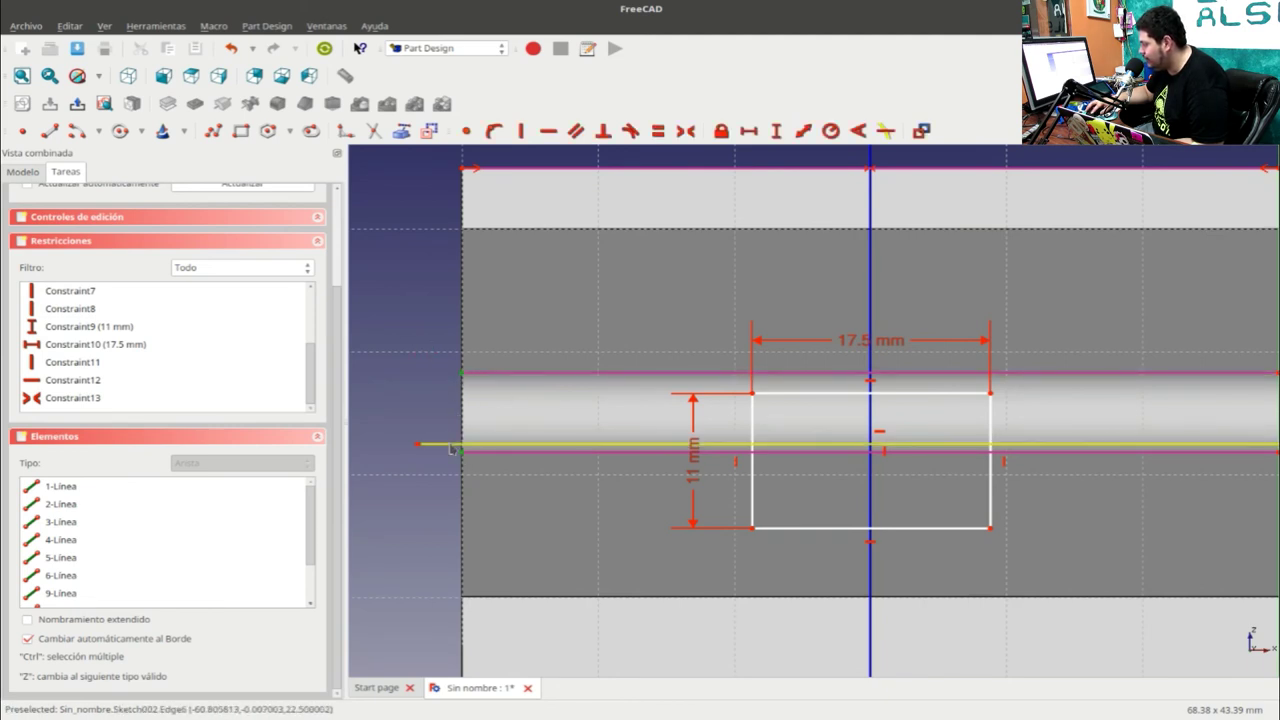
pyautogui.click(450, 447)
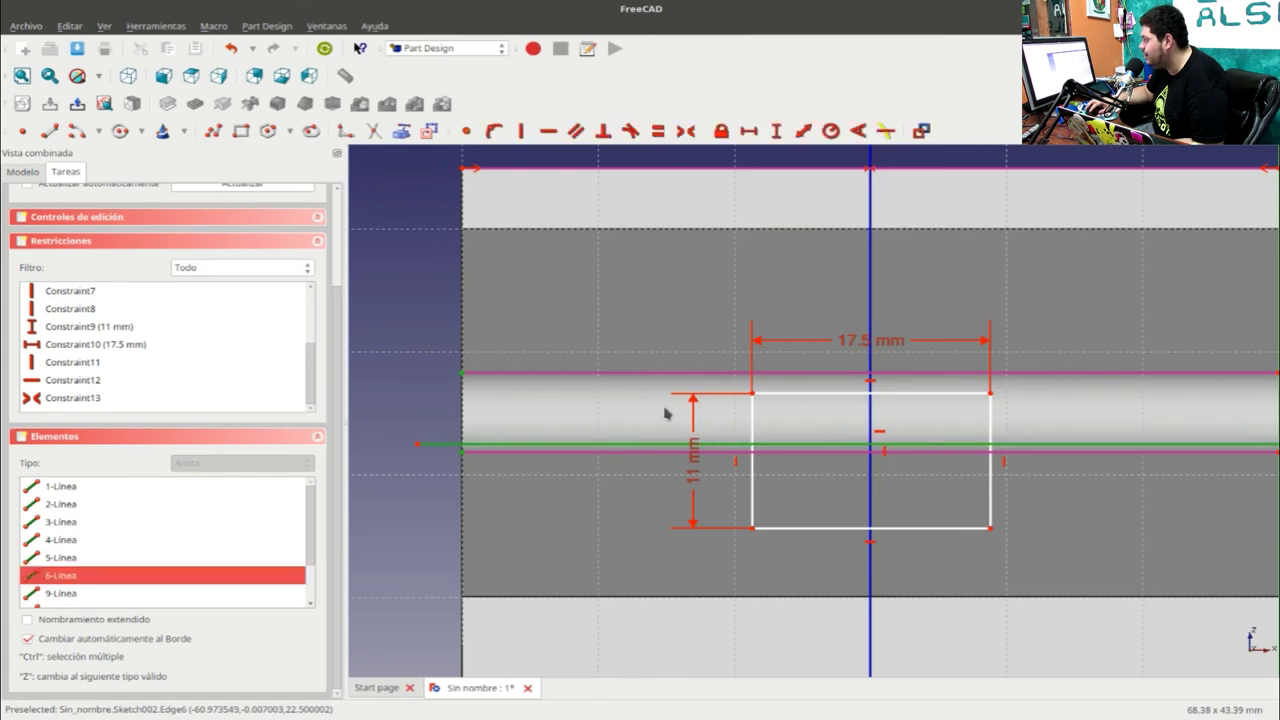
pyautogui.click(686, 134)
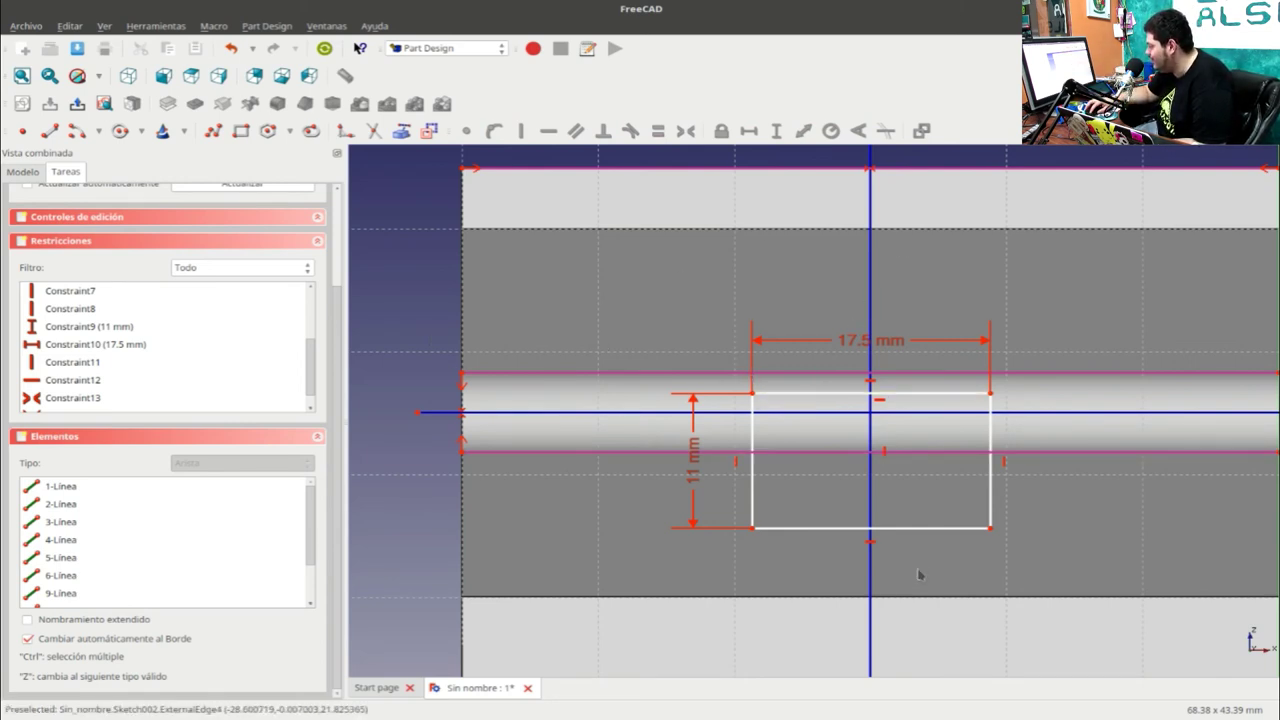
# - Make the rectangle's corners symmetric about the horizontal and vertical centre lines
pyautogui.click(990, 529)
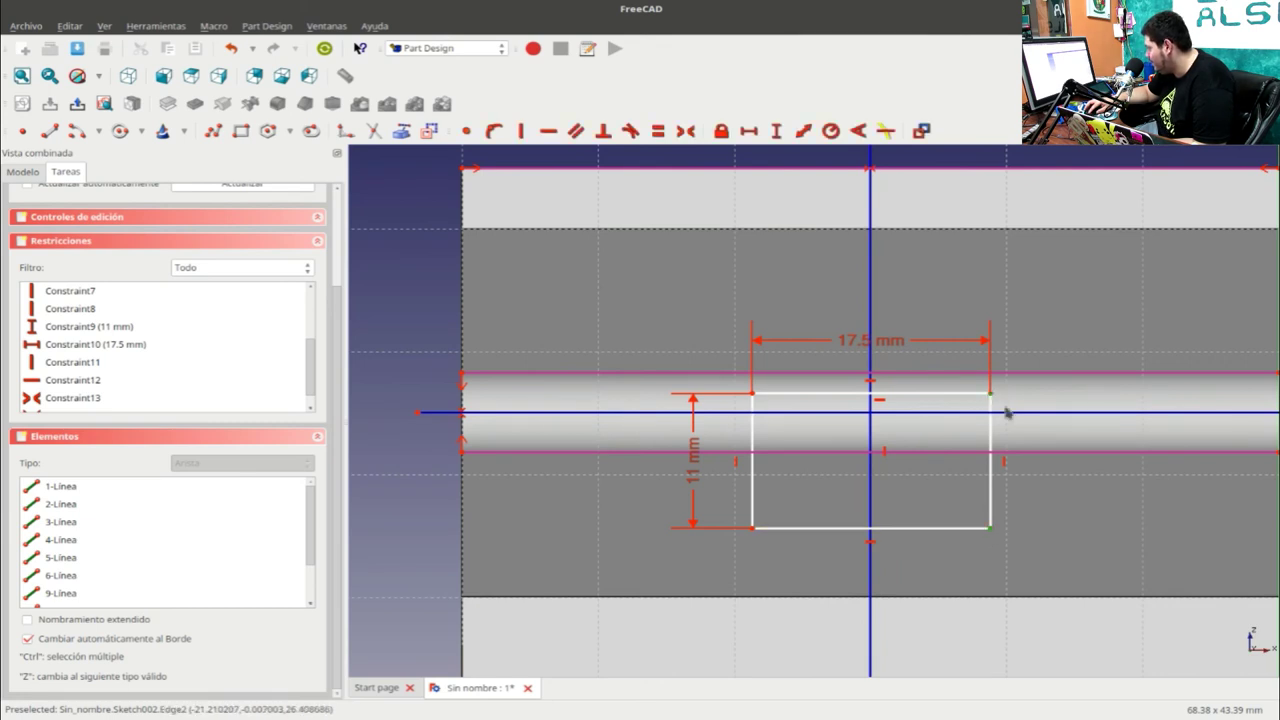
pyautogui.click(1010, 421)
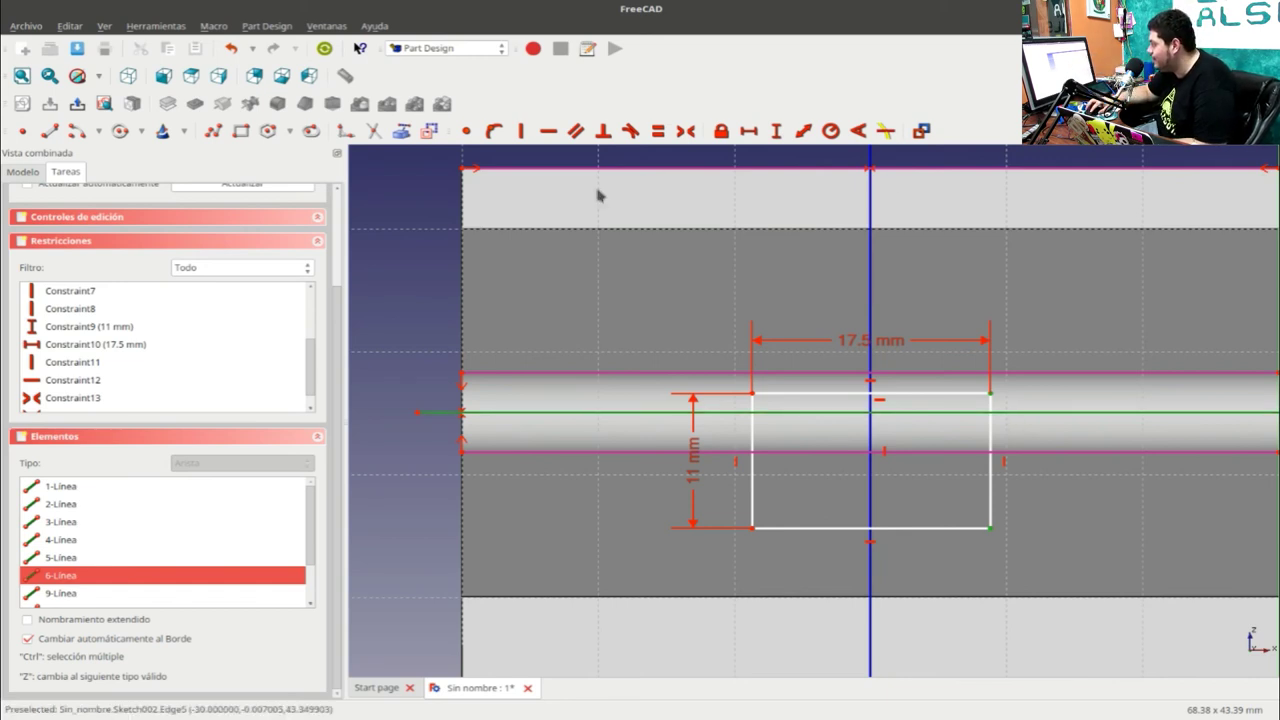
pyautogui.click(684, 132)
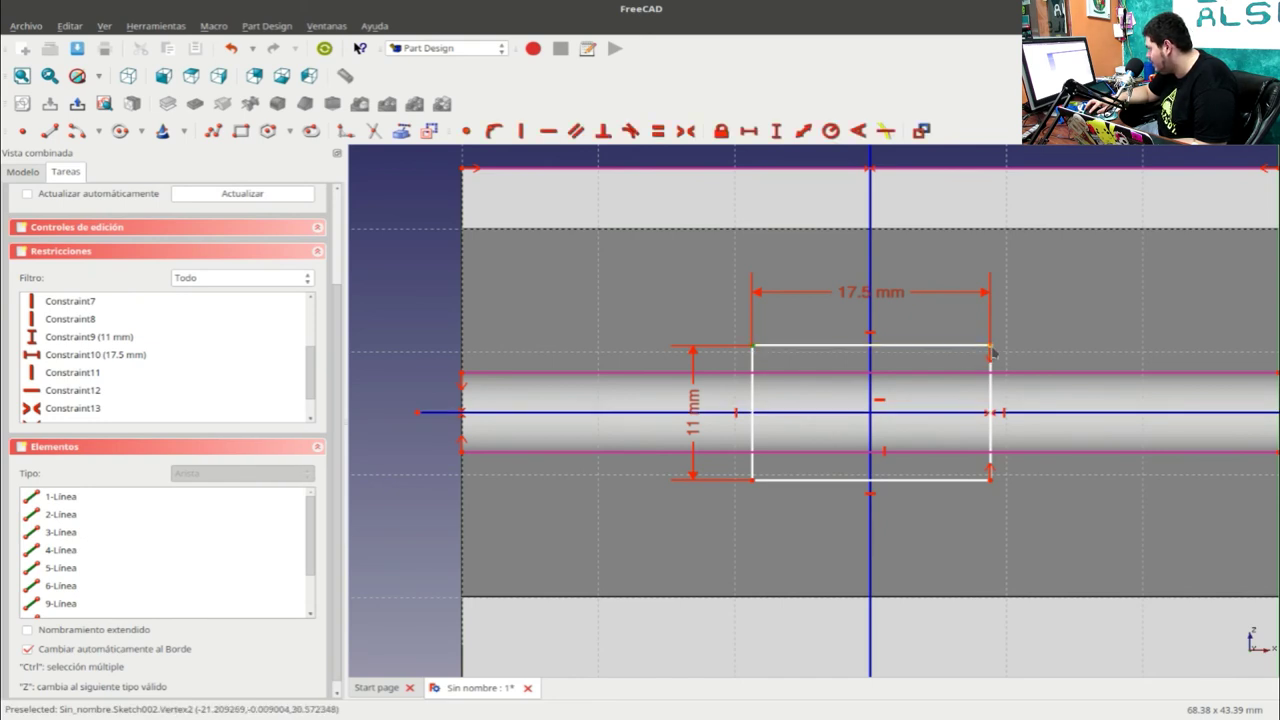
pyautogui.click(870, 229)
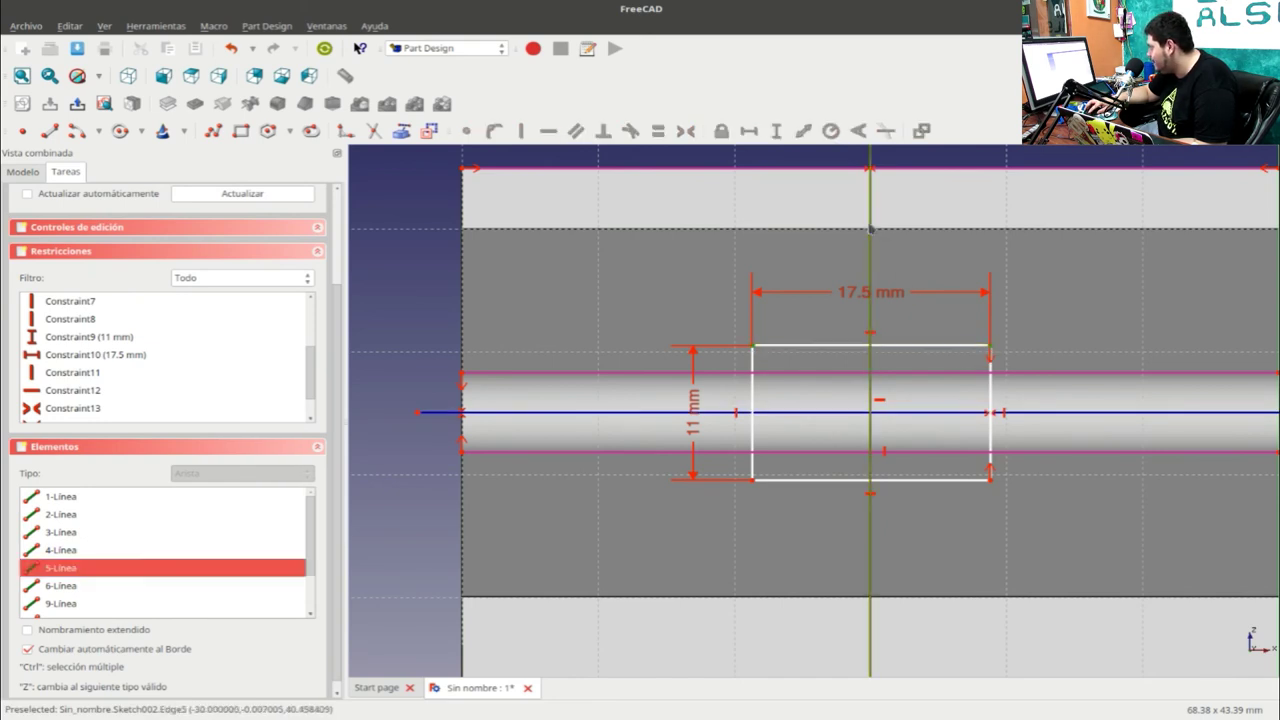
pyautogui.click(684, 131)
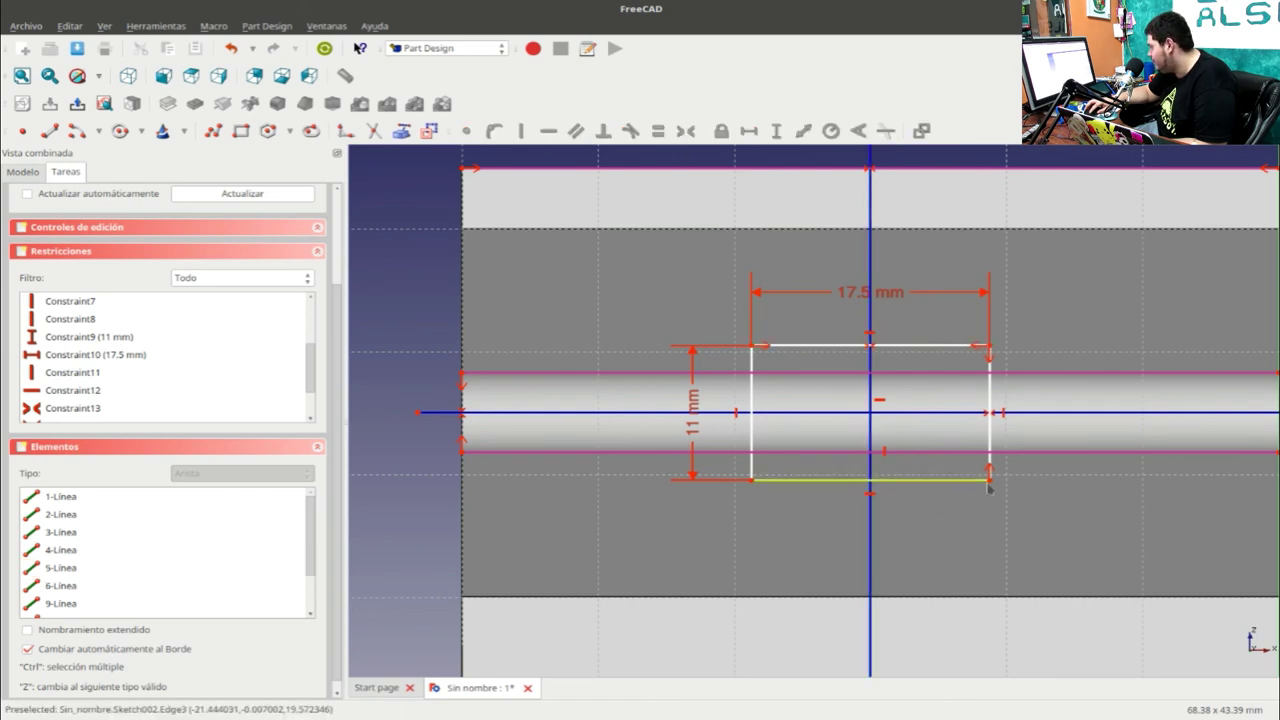
pyautogui.scroll(-3, 1009, 505)
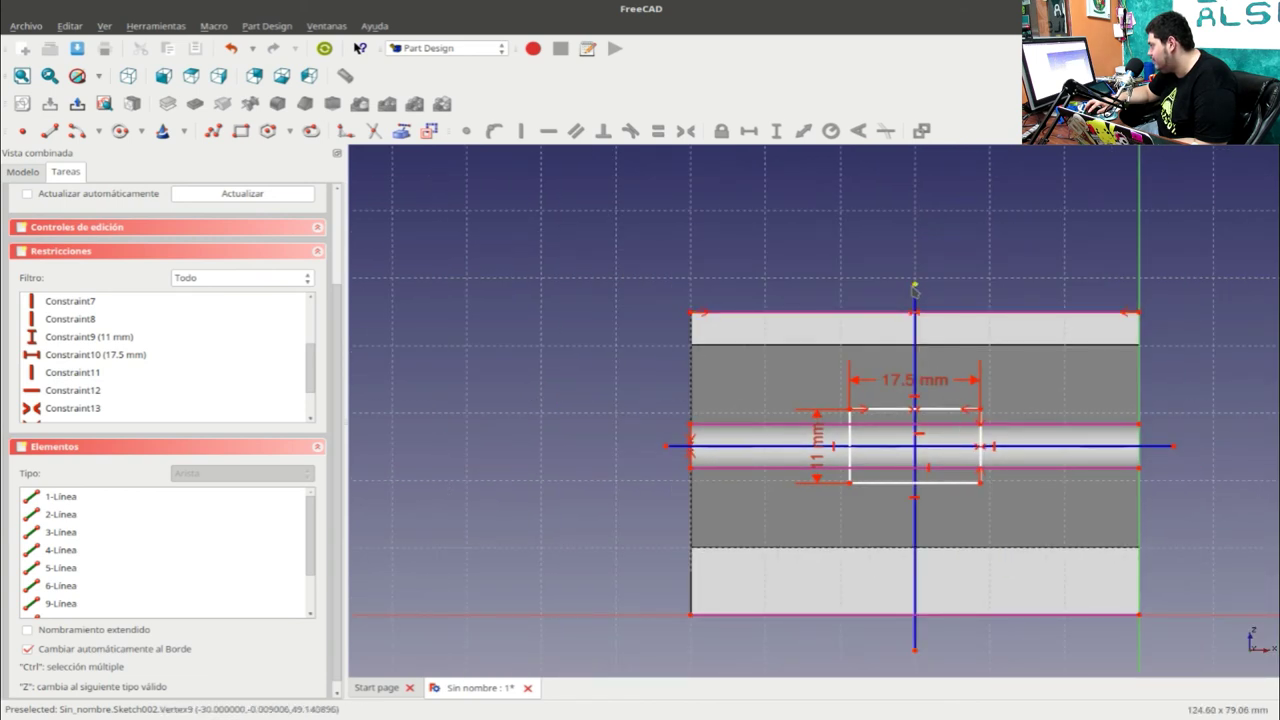
# - Delete the redundant Constraint11 from the constraints list
pyautogui.press('l')
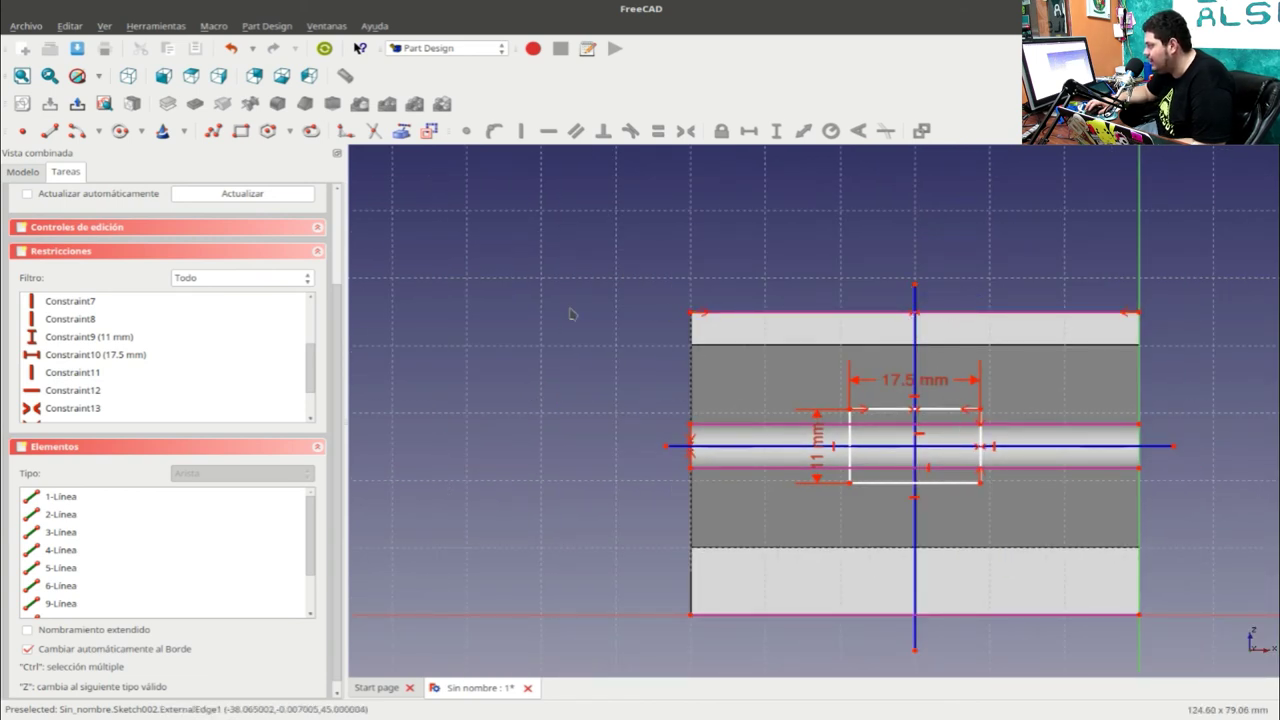
pyautogui.scroll(2, 262, 309)
pyautogui.scroll(3, 262, 309)
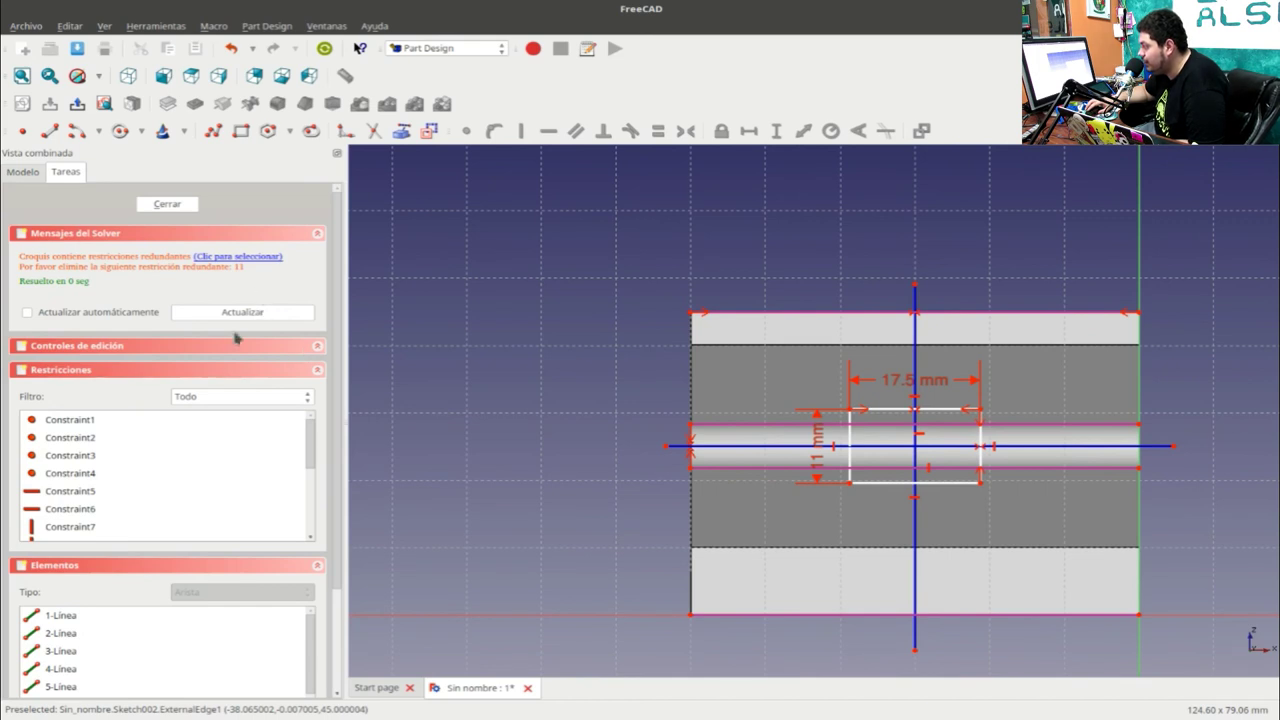
pyautogui.scroll(-2, 189, 497)
pyautogui.scroll(-1, 187, 493)
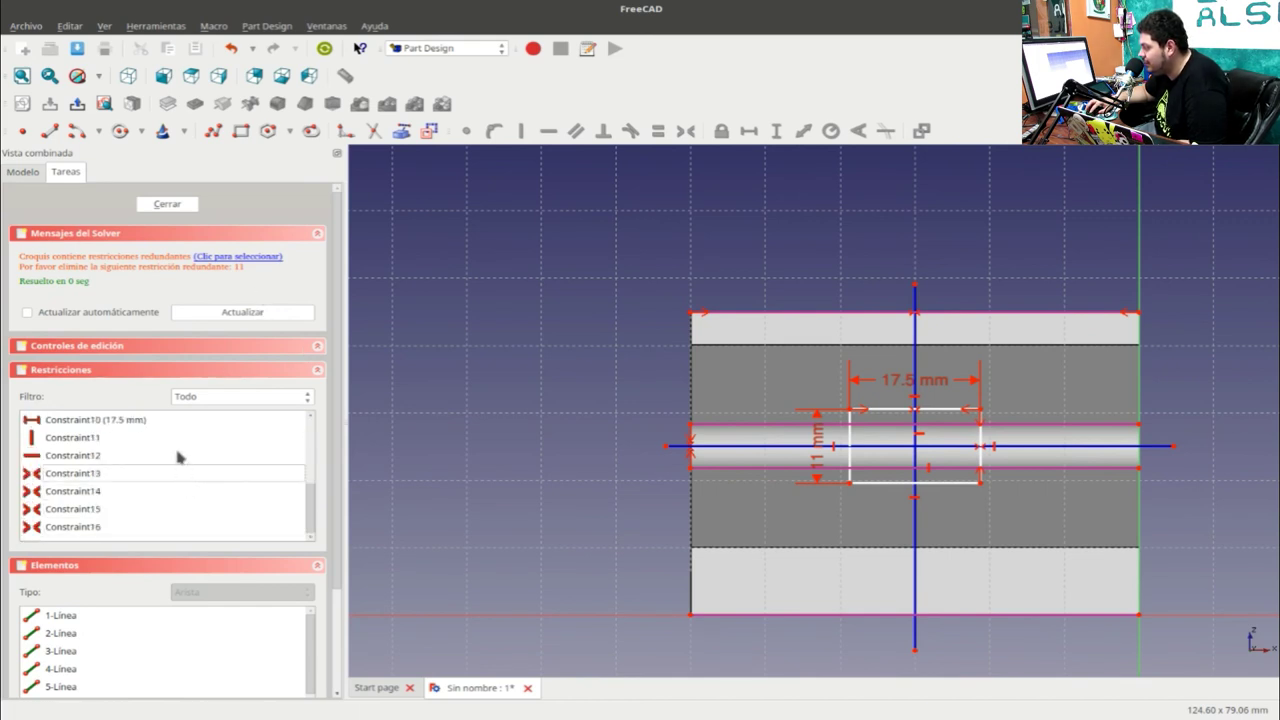
pyautogui.click(175, 443)
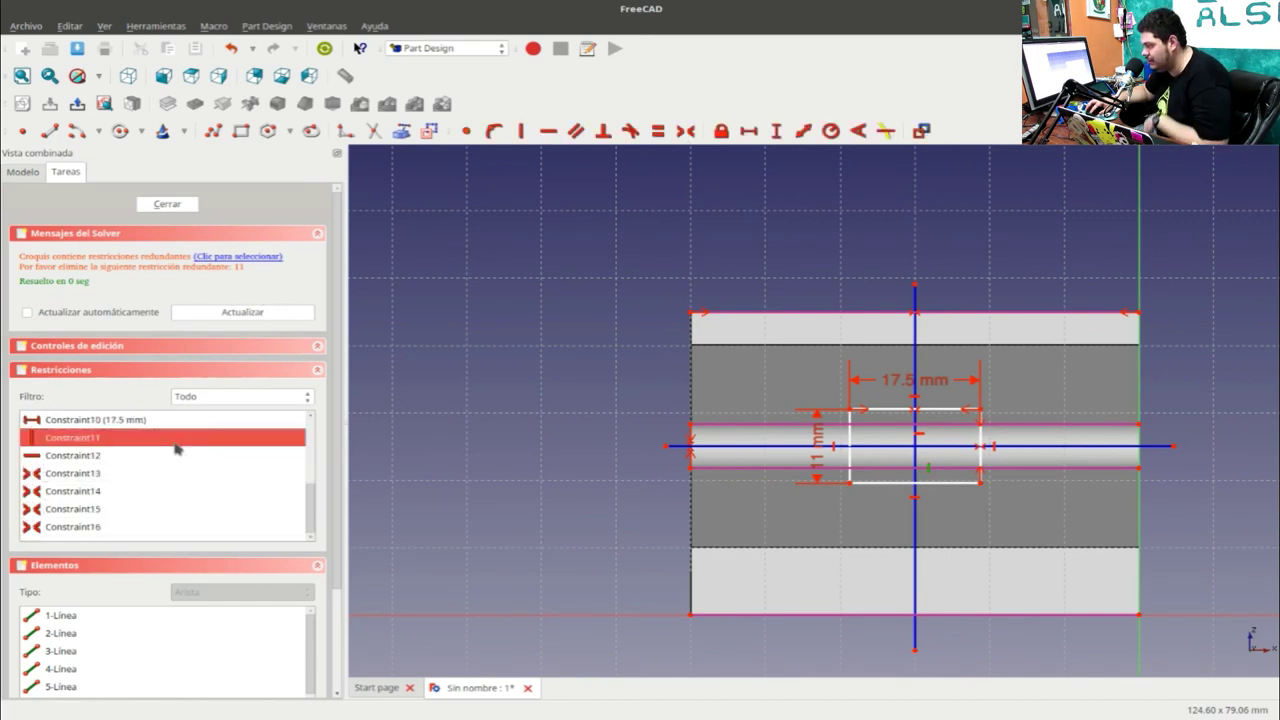
pyautogui.press('Delete')
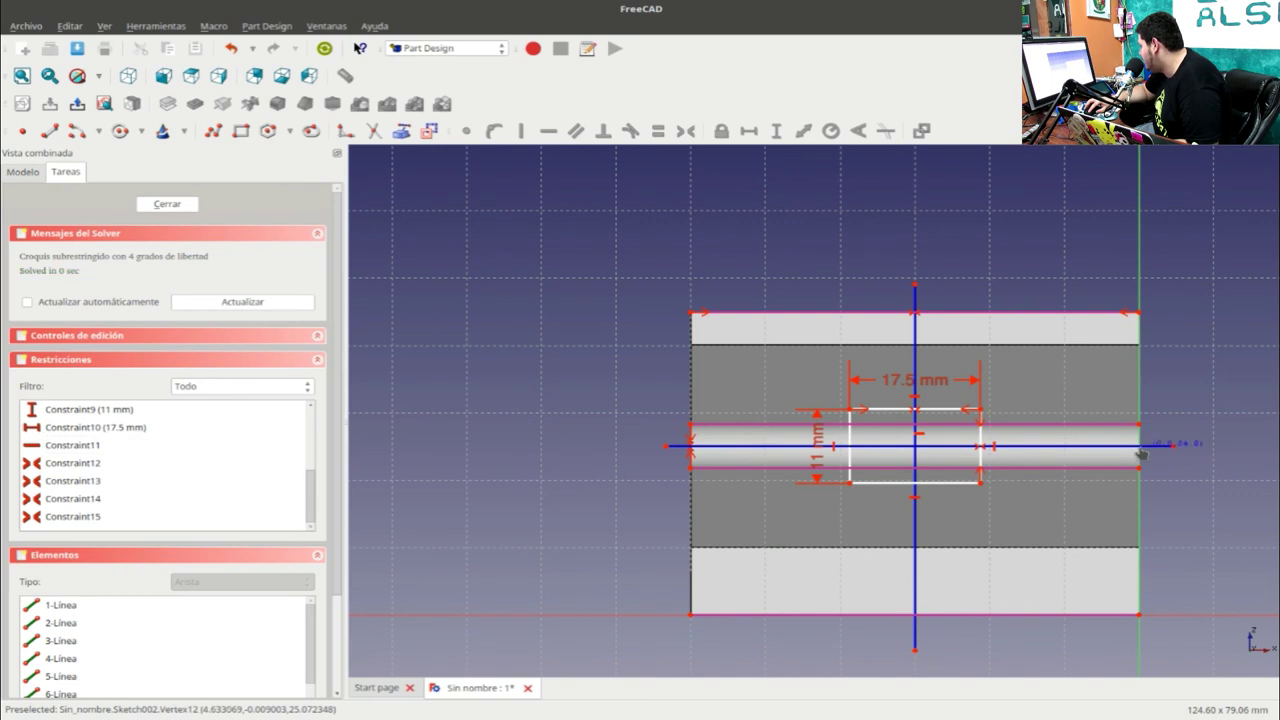
# - Constrain the vertical axis end point onto the axis, undoing a redundant top-edge attachment
pyautogui.click(1173, 447)
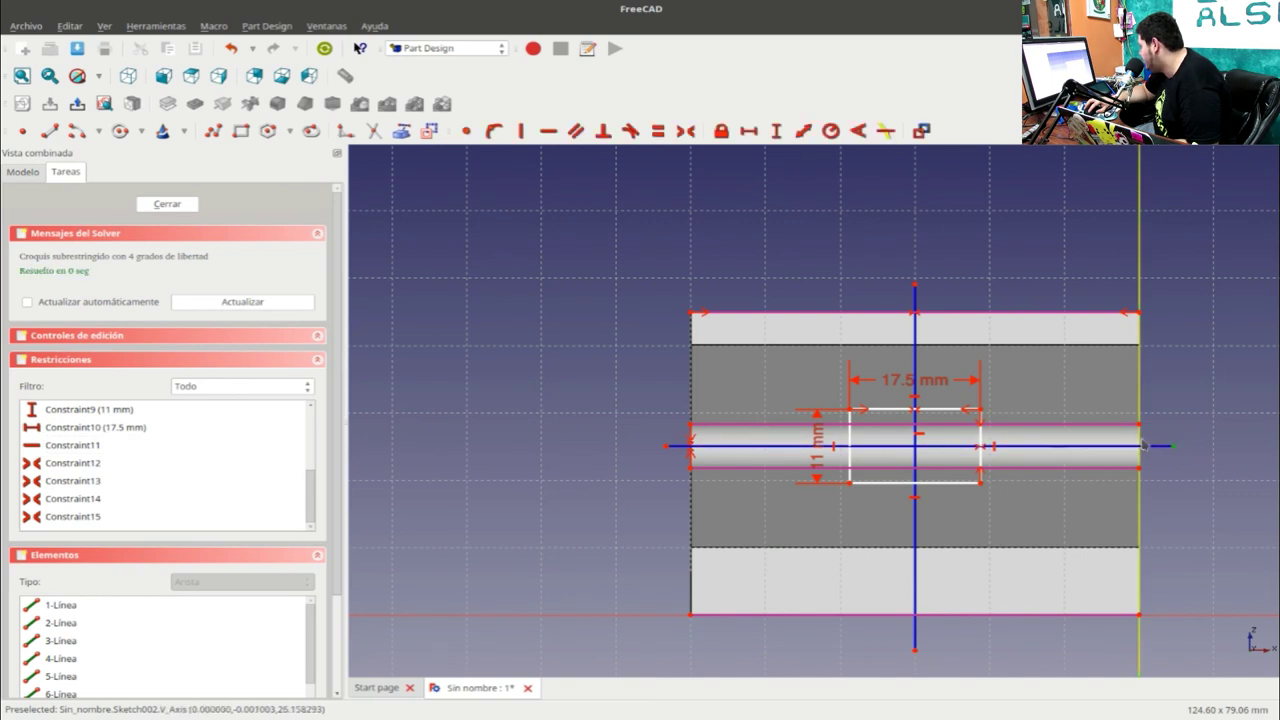
pyautogui.click(1141, 445)
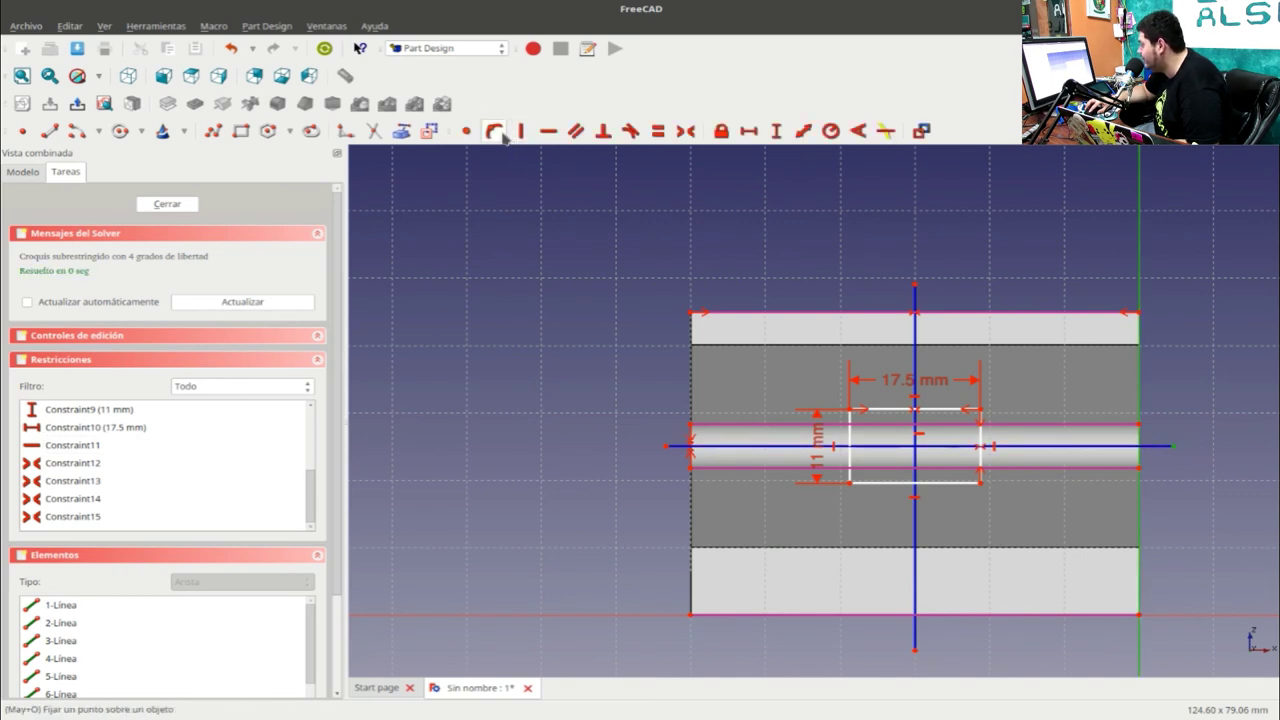
pyautogui.click(493, 131)
pyautogui.click(671, 449)
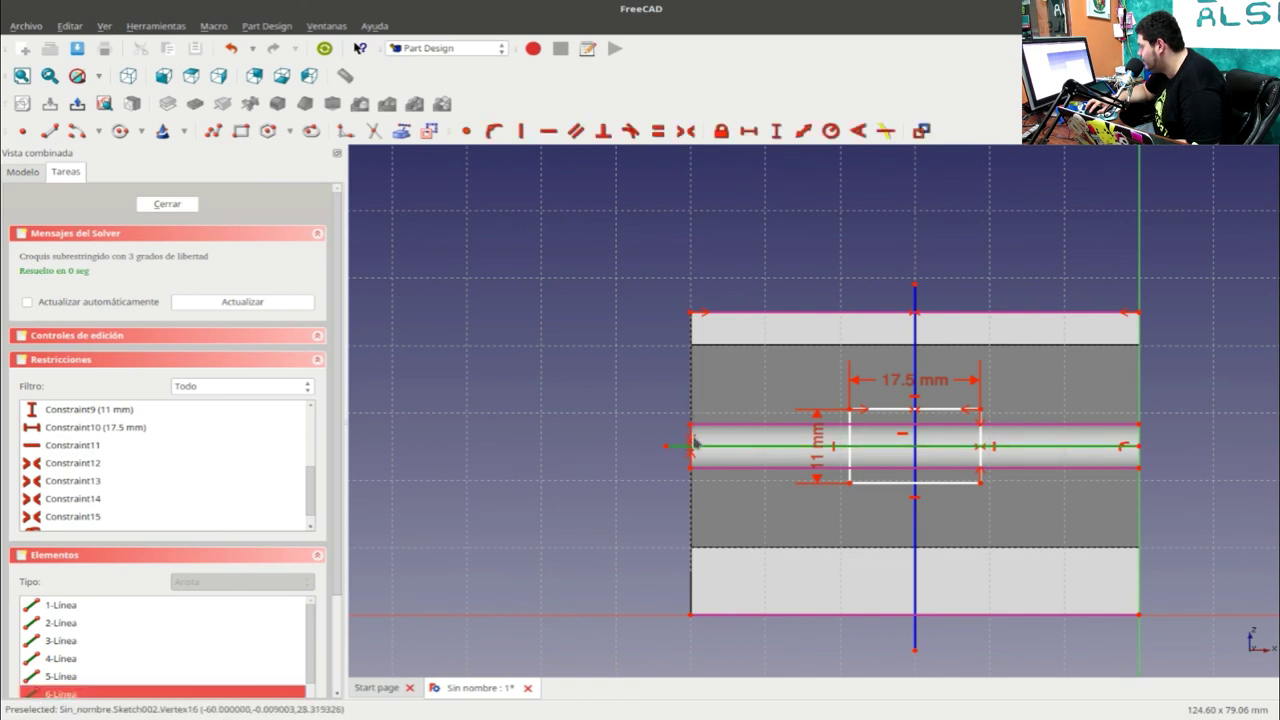
pyautogui.scroll(1, 694, 444)
pyautogui.scroll(2, 694, 445)
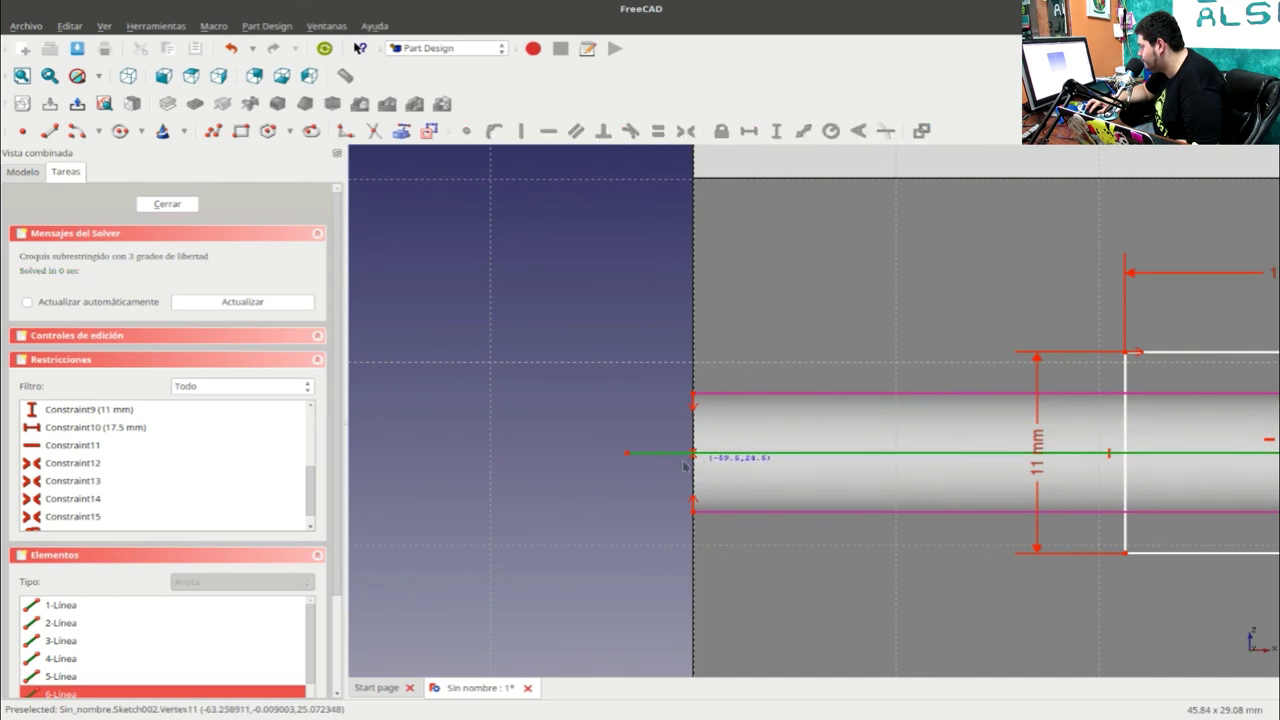
pyautogui.click(628, 456)
pyautogui.scroll(-3, 612, 450)
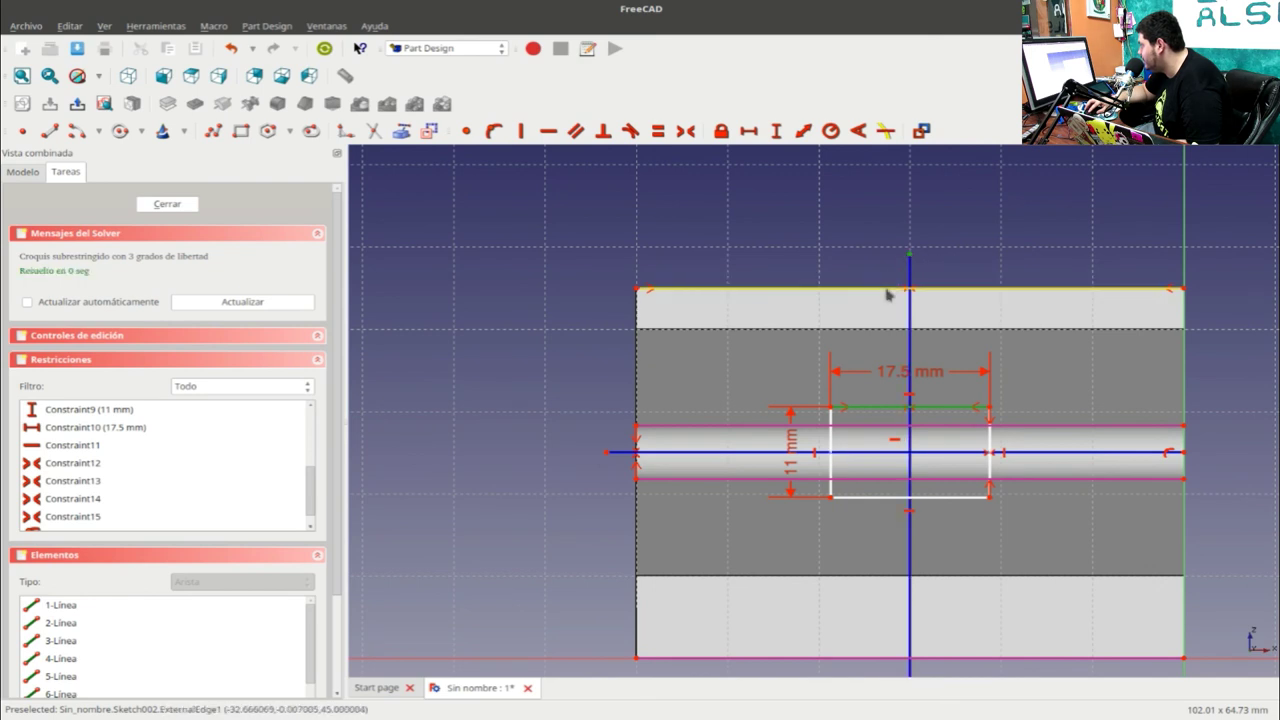
pyautogui.click(886, 289)
pyautogui.click(494, 132)
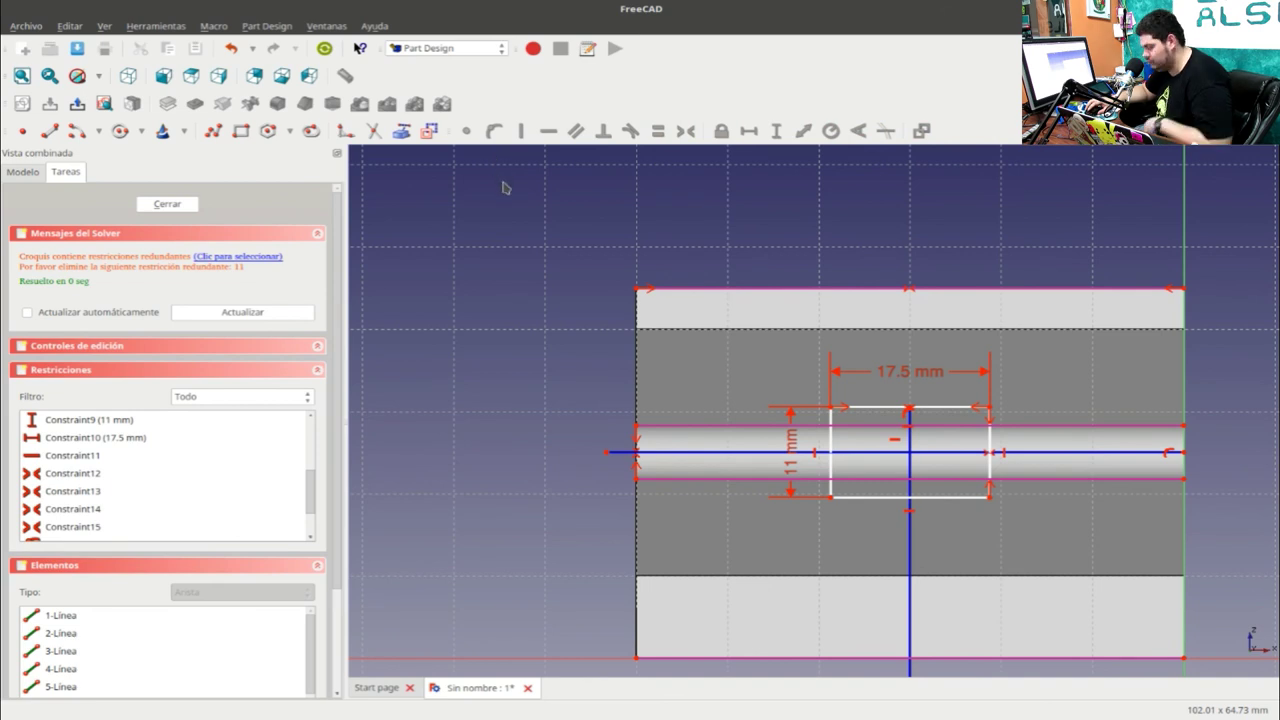
pyautogui.hotkey('ctrl', 'z')
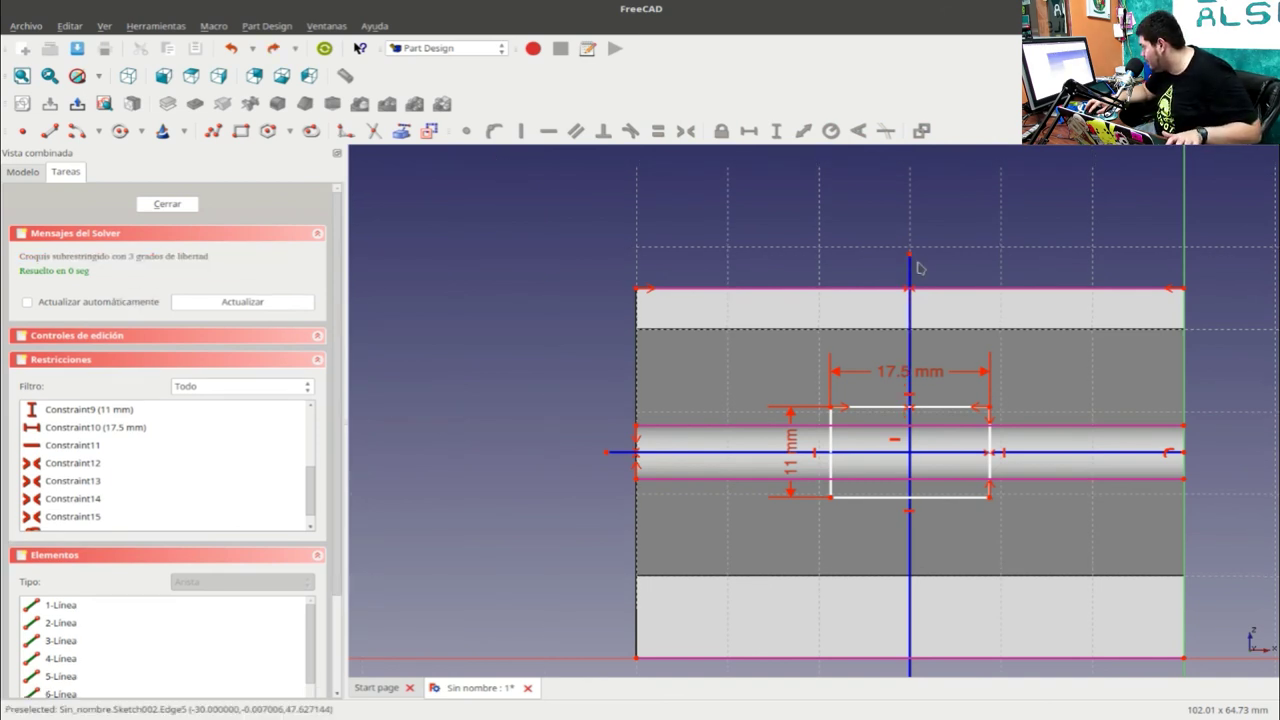
# - Pin the vertical centre line's top and bottom ends onto the block's top and bottom edges
pyautogui.click(909, 256)
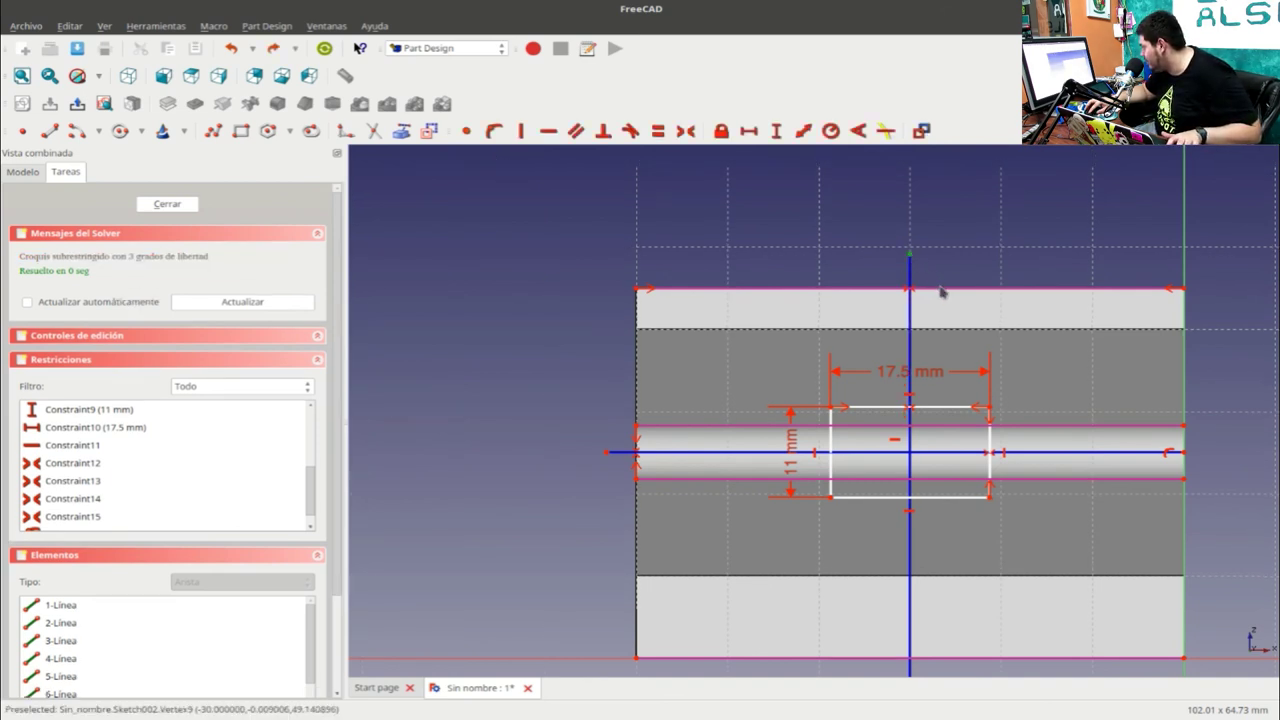
pyautogui.click(941, 291)
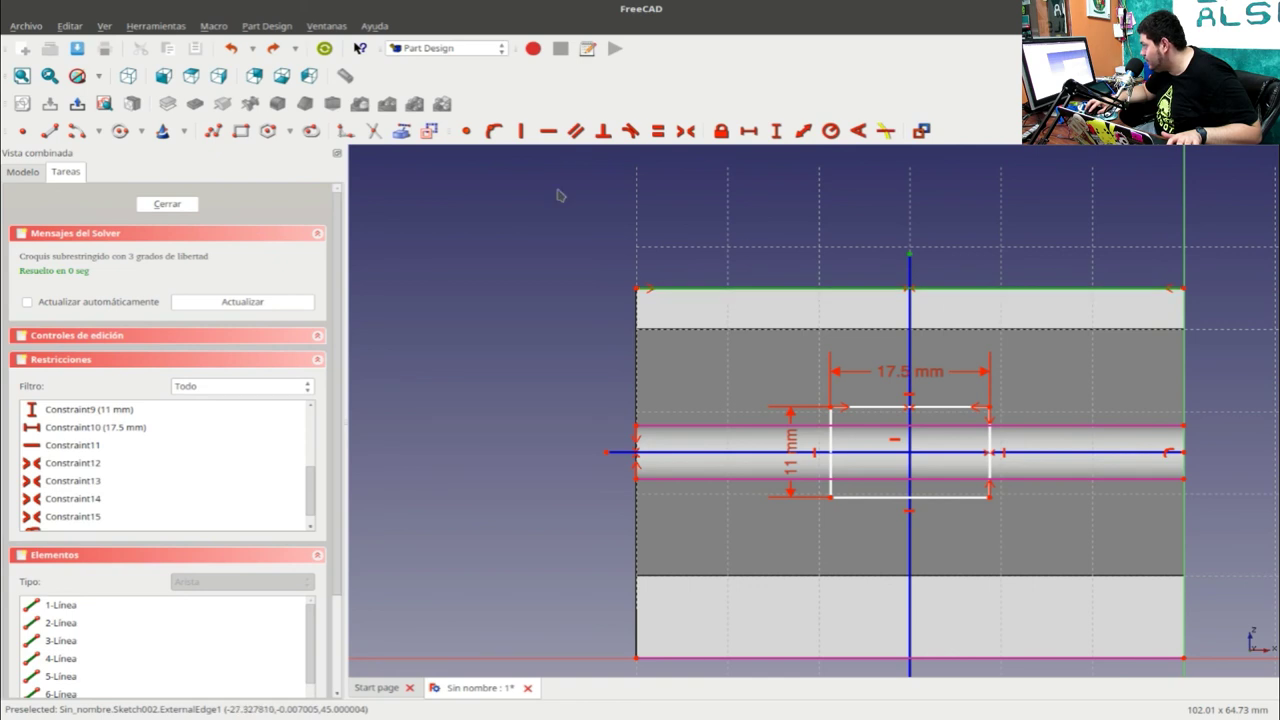
pyautogui.click(494, 132)
pyautogui.scroll(-2, 906, 600)
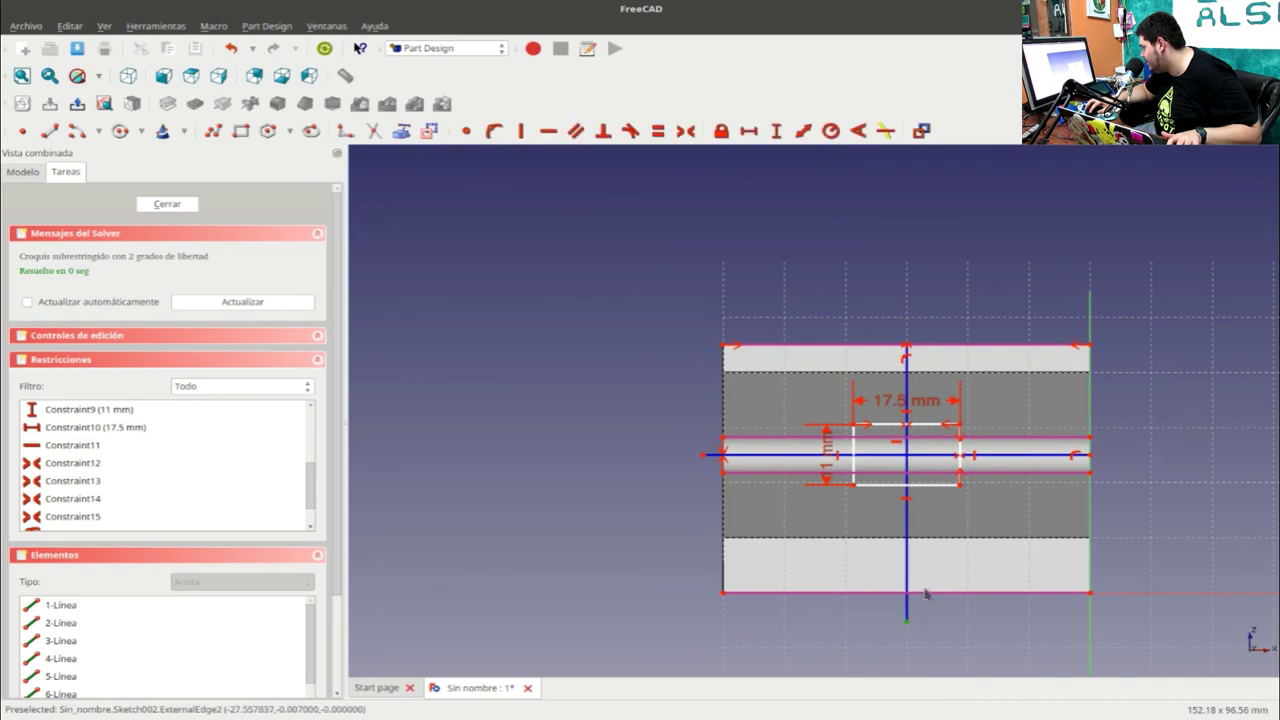
pyautogui.click(928, 593)
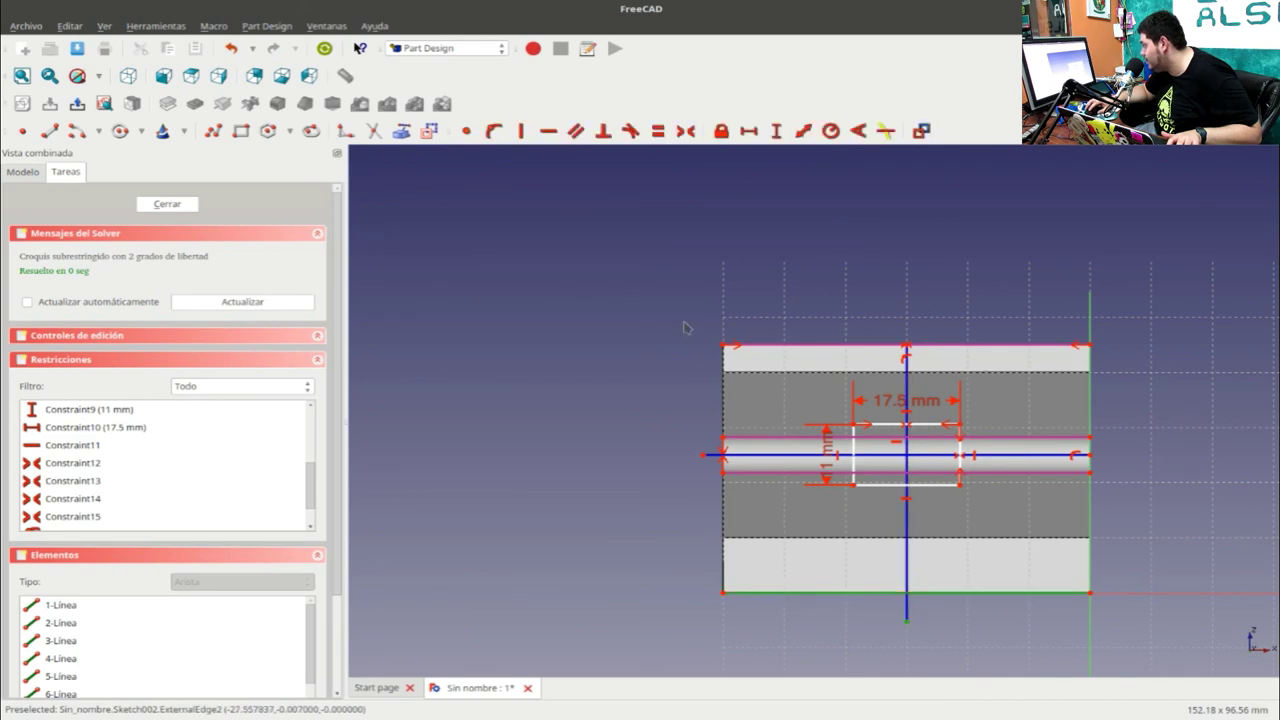
pyautogui.click(494, 131)
pyautogui.moveTo(718, 430); pyautogui.dragTo(943, 514, button='middle')
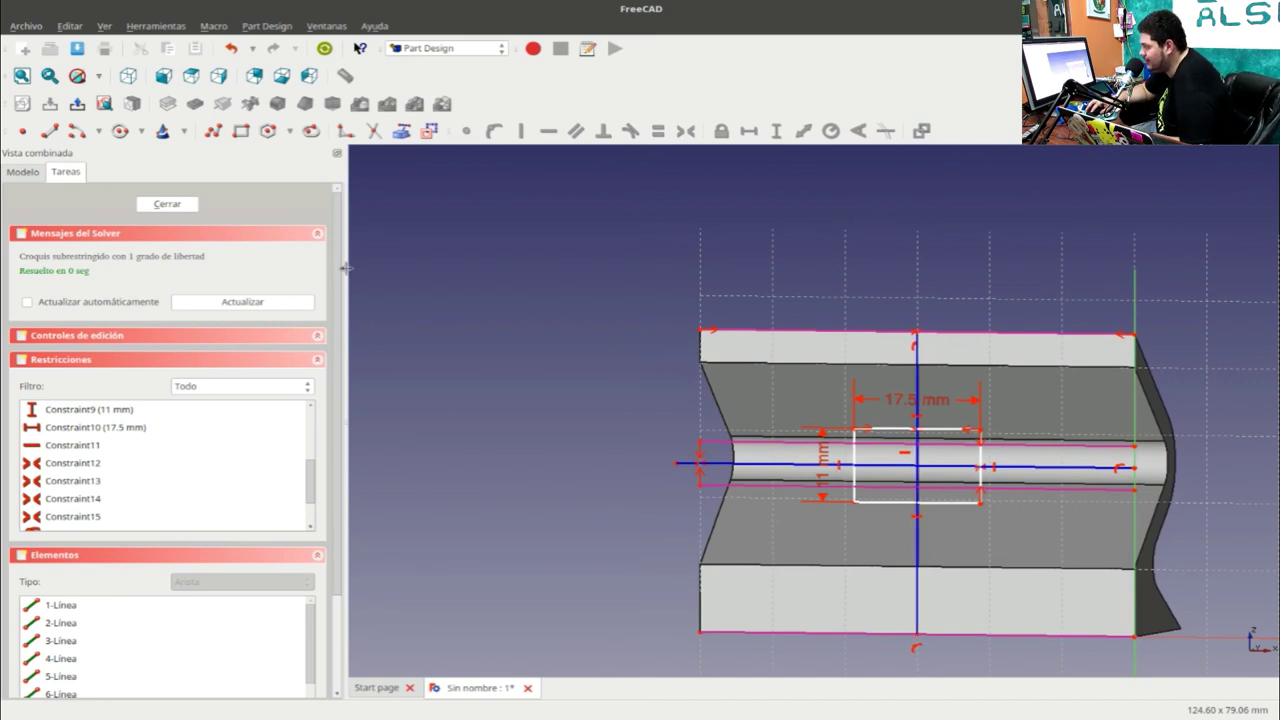
# - Close the sketch and start a Pocket from it, switching its type from Through All to Dimension
pyautogui.click(175, 205)
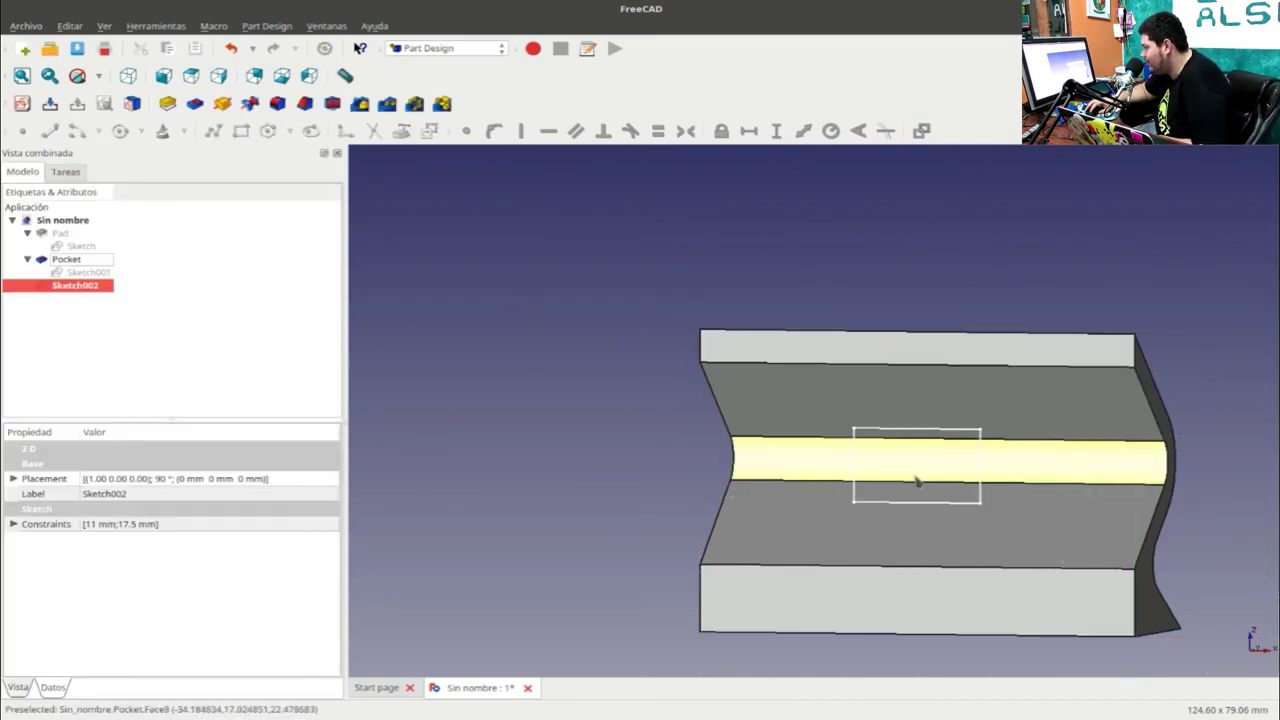
pyautogui.click(70, 172)
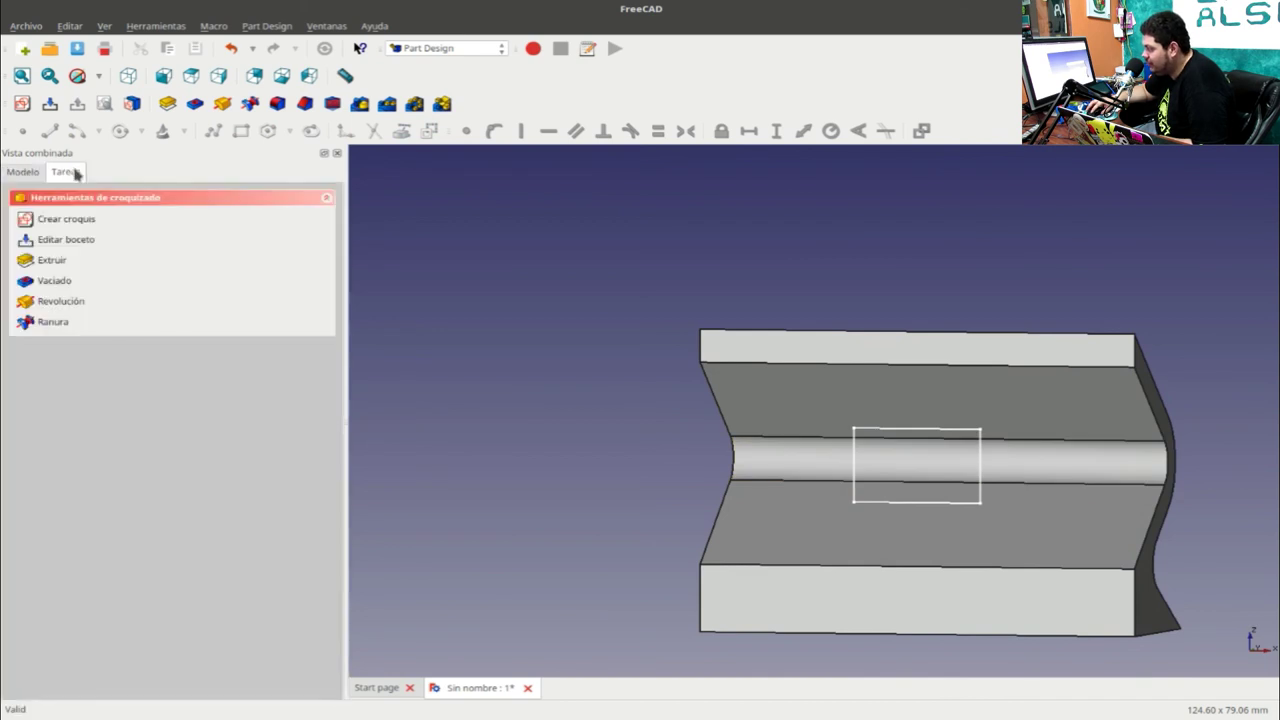
pyautogui.click(86, 287)
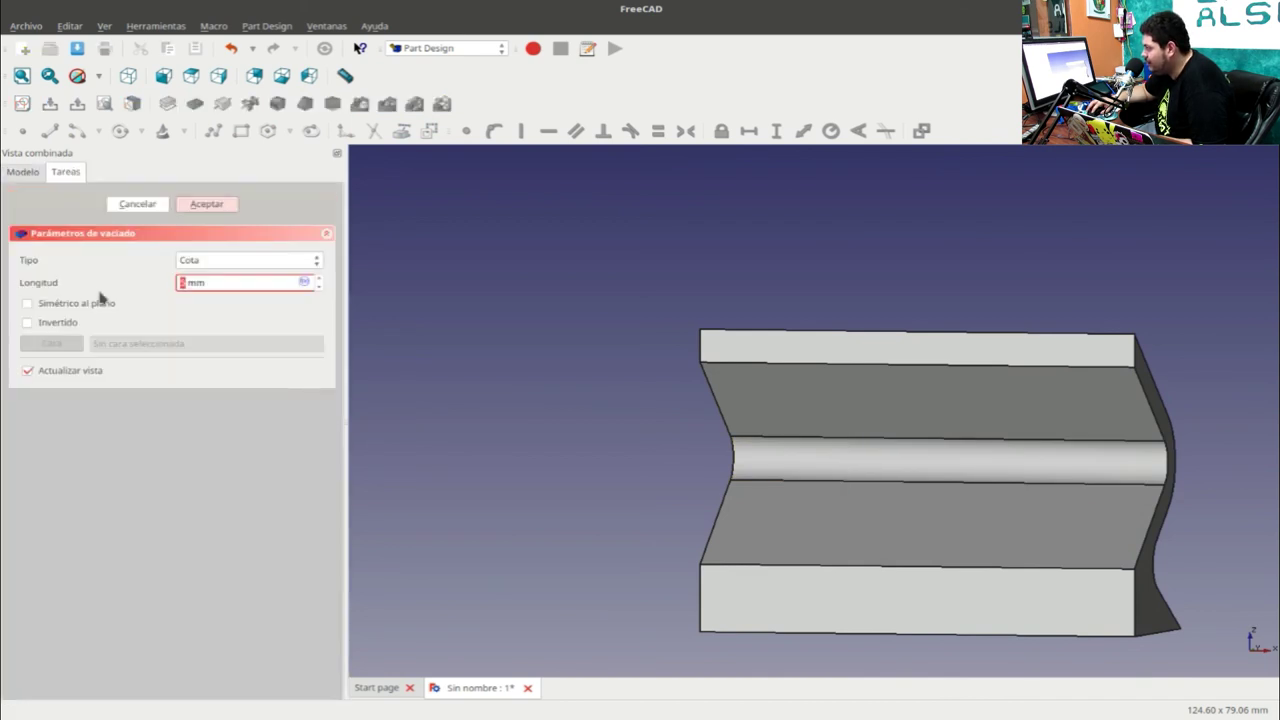
pyautogui.click(293, 260)
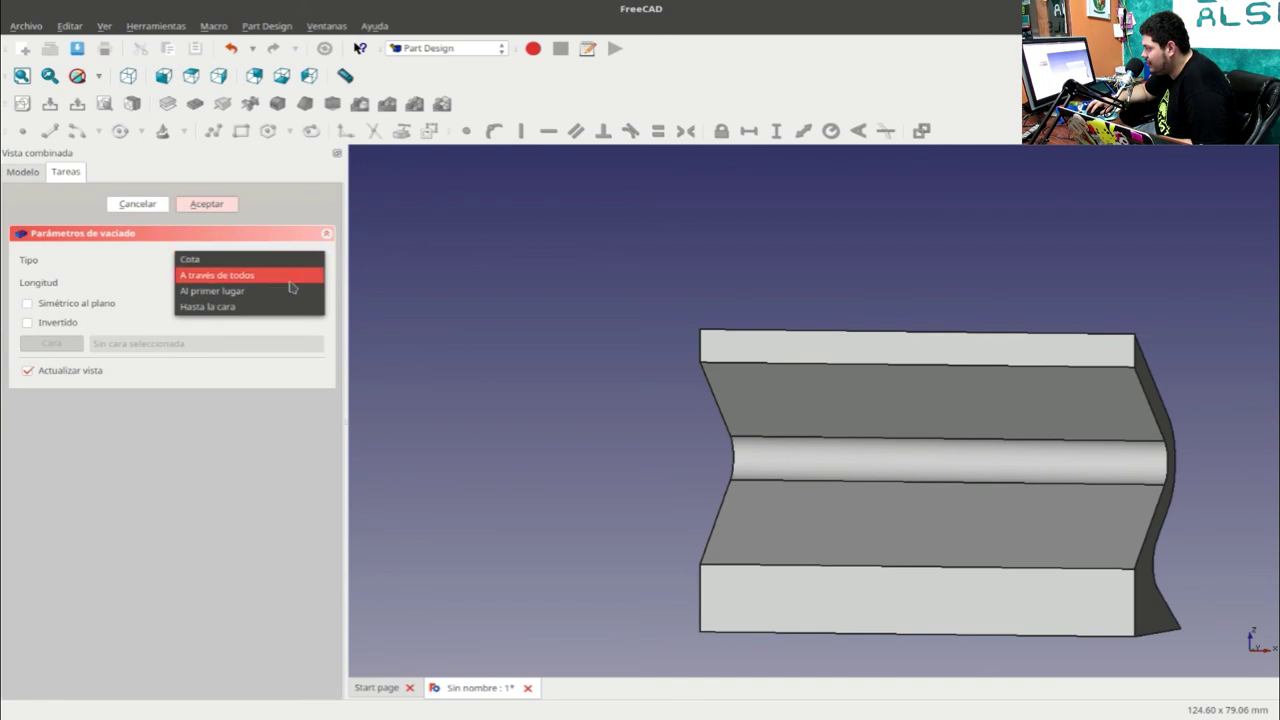
pyautogui.click(290, 280)
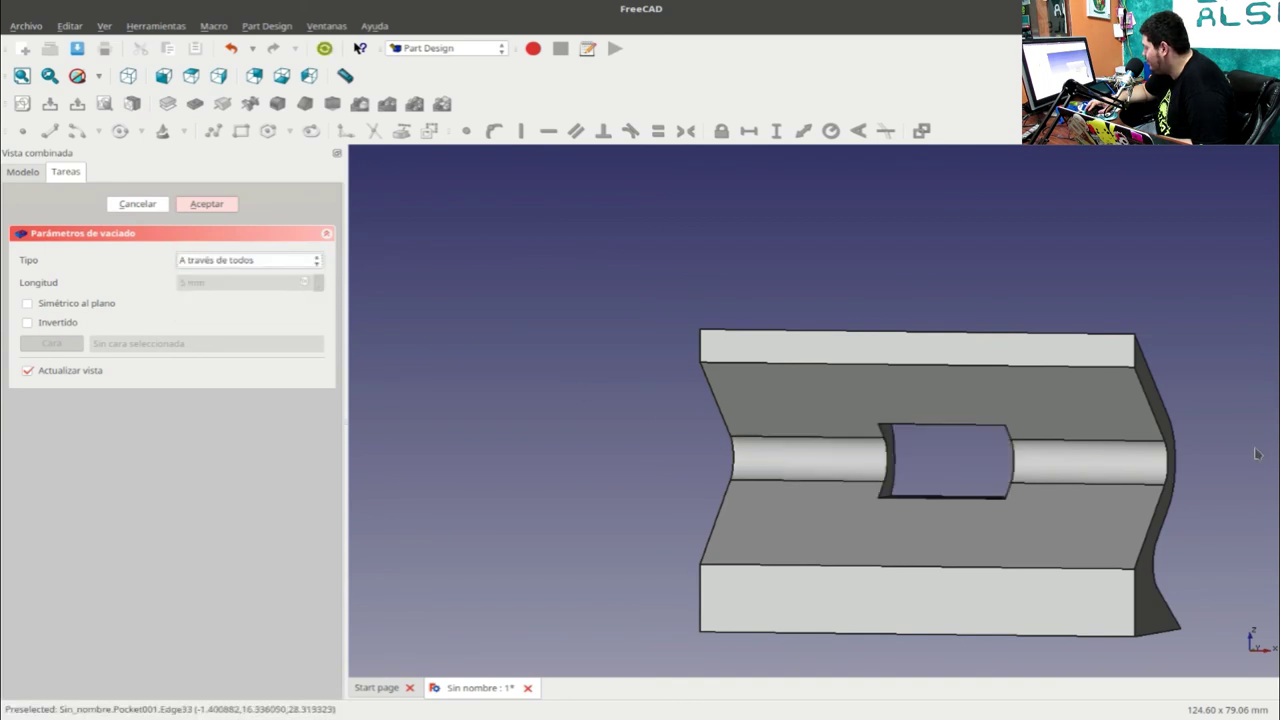
pyautogui.moveTo(1257, 454)
pyautogui.mouseDown(button='middle')
pyautogui.moveTo(1031, 423)
pyautogui.moveTo(642, 418)
pyautogui.mouseUp(button='middle')
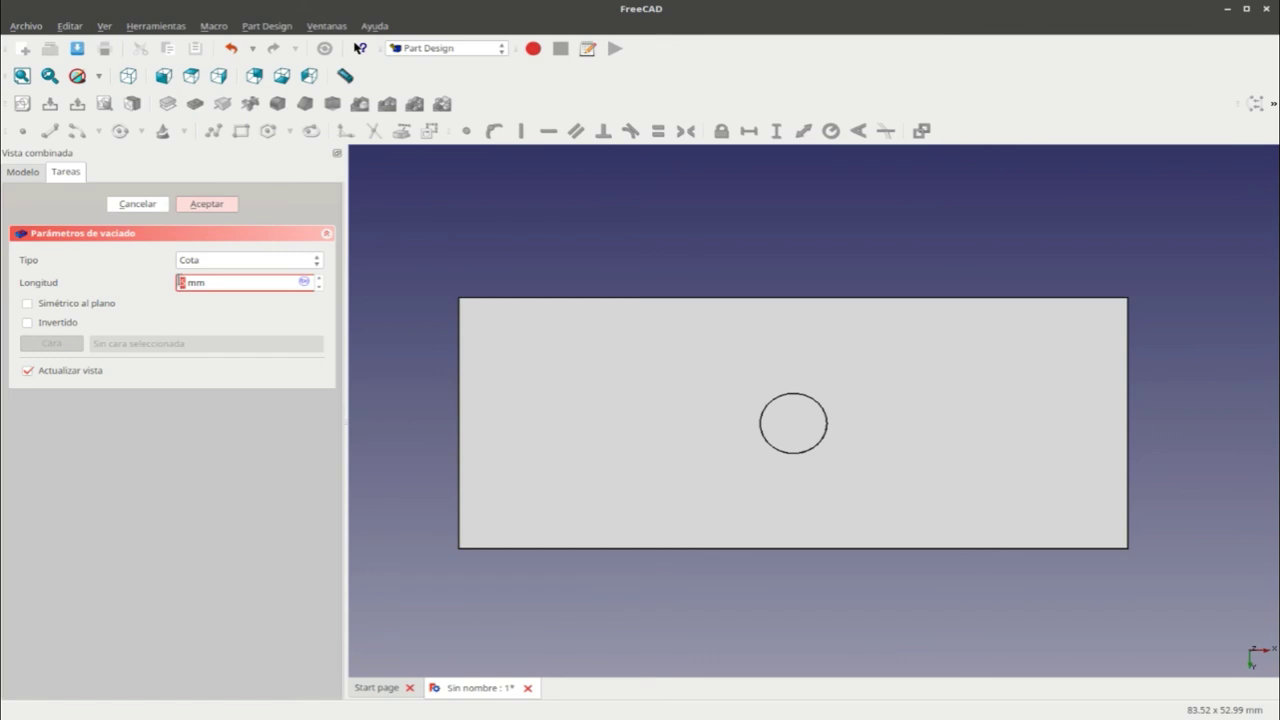
# - Set the rectangular pocket's depth to 6.3 mm and confirm the cut
pyautogui.write('6.30')
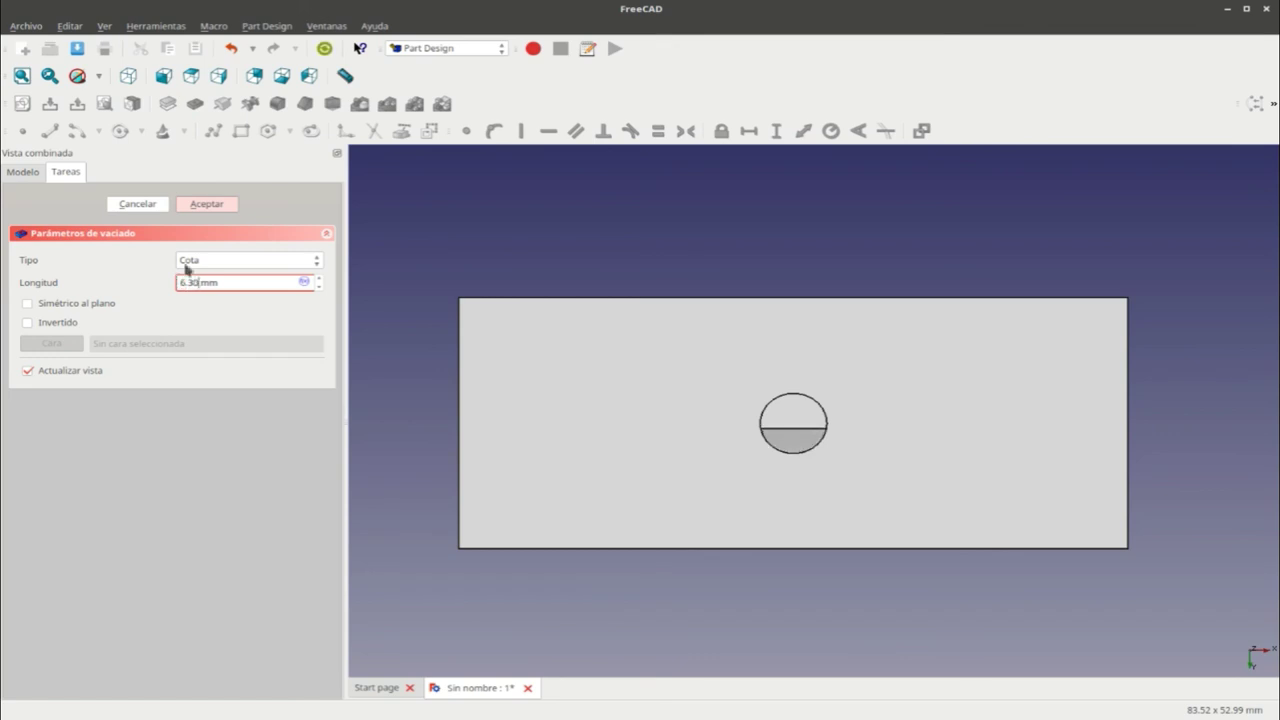
pyautogui.click(183, 208)
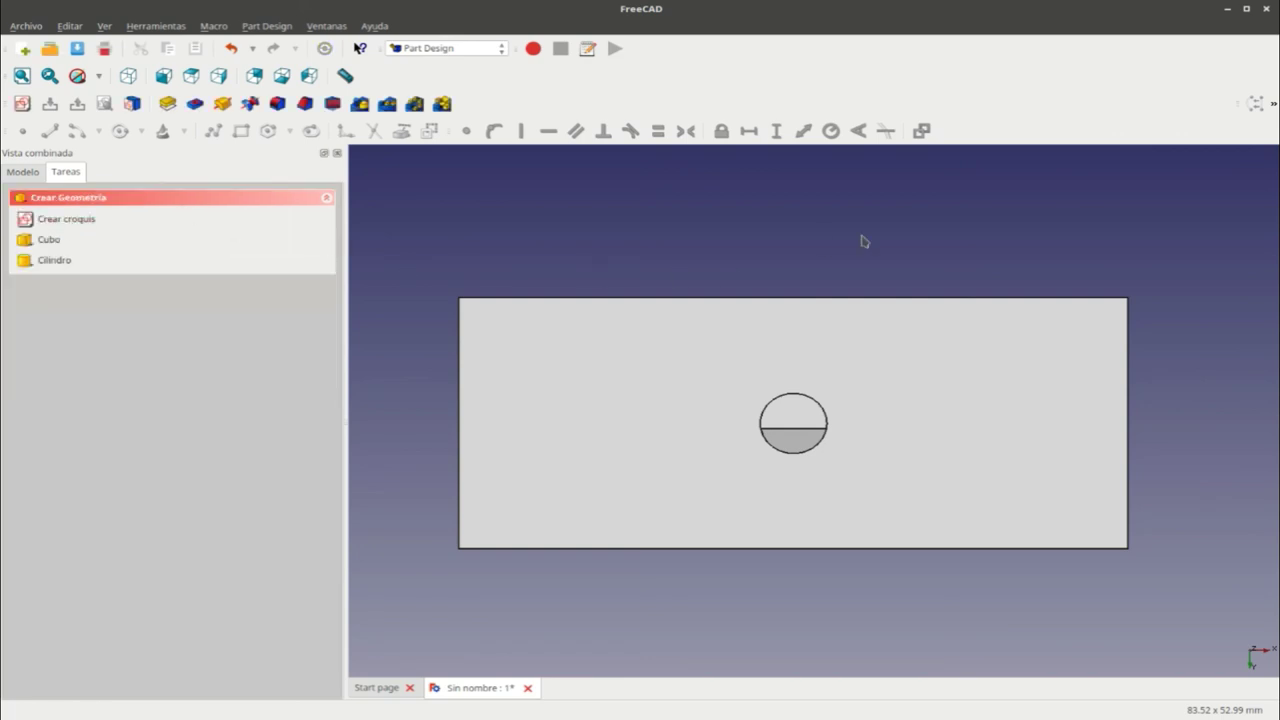
pyautogui.moveTo(863, 240)
pyautogui.mouseDown(button='middle')
pyautogui.moveTo(823, 491)
pyautogui.moveTo(818, 428)
pyautogui.moveTo(760, 369)
pyautogui.mouseUp(button='middle')
pyautogui.scroll(-5, 760, 369)
pyautogui.moveTo(1014, 446); pyautogui.dragTo(716, 467, button='middle')
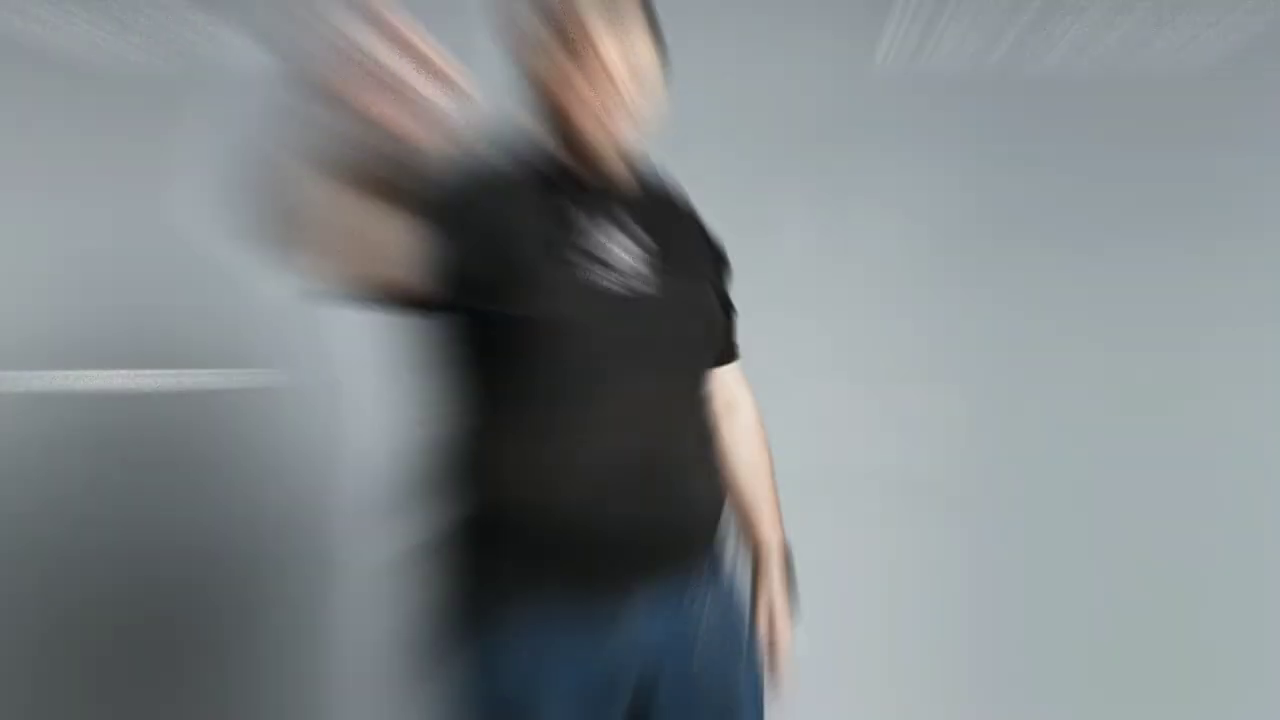